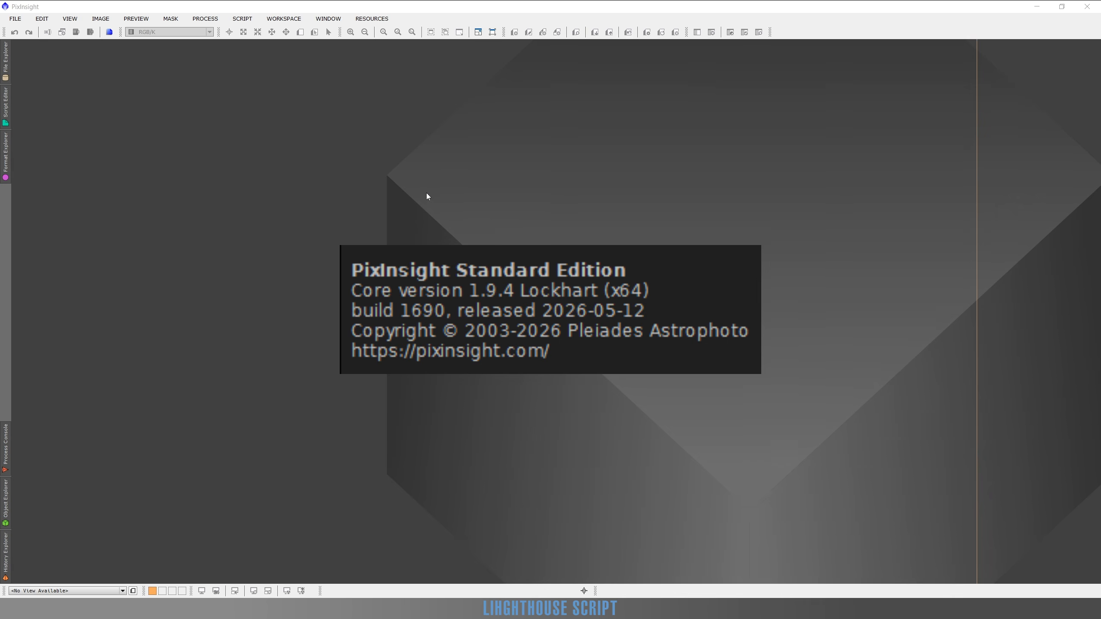
pyautogui.click(368, 20)
pyautogui.moveTo(379, 78)
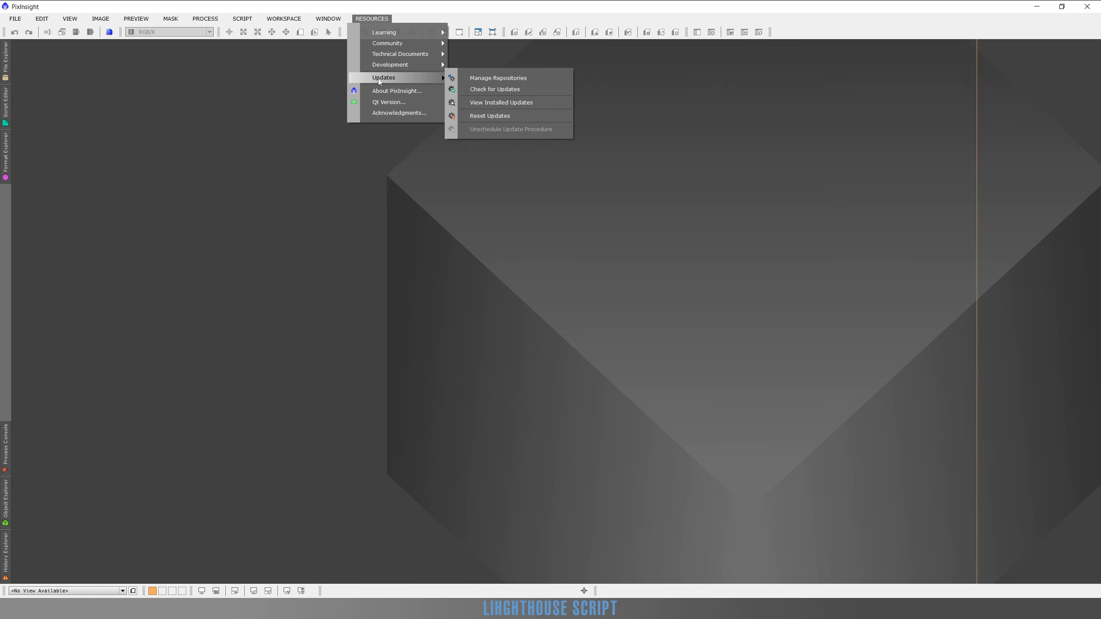
pyautogui.click(487, 82)
pyautogui.click(472, 351)
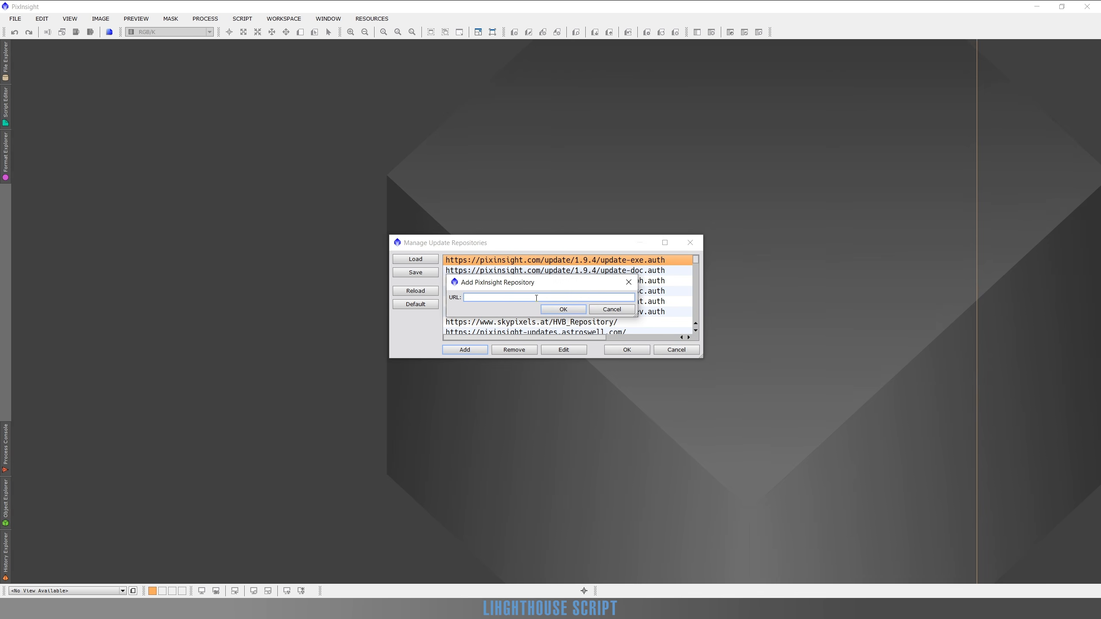
pyautogui.write('https://www.lighthousesuite.org/lighthouse/')
pyautogui.moveTo(533, 285); pyautogui.dragTo(558, 388)
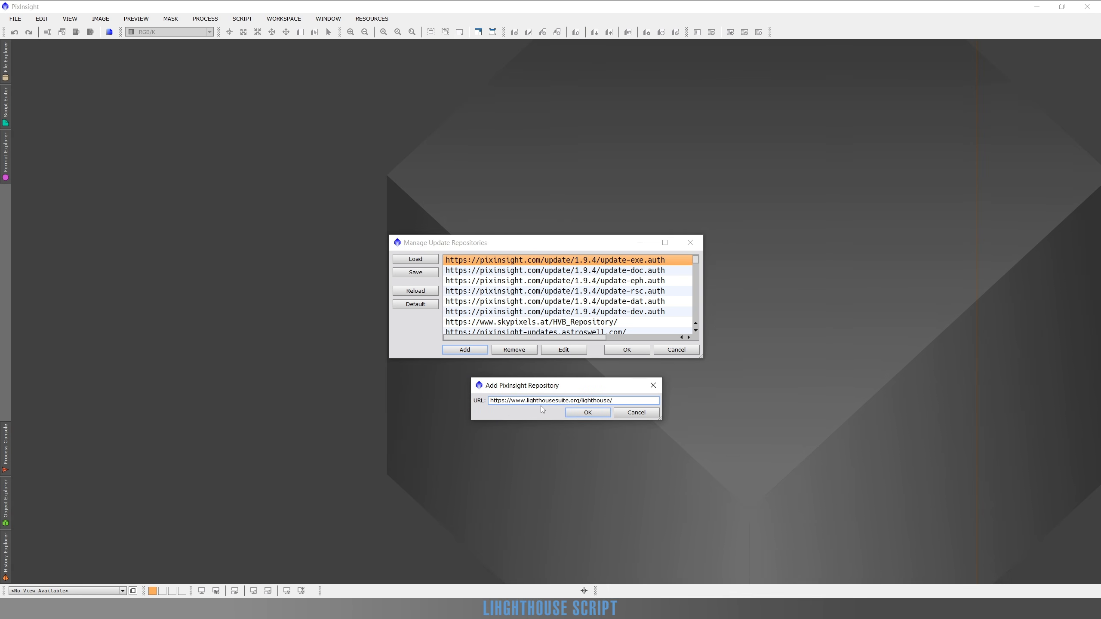
pyautogui.click(588, 413)
pyautogui.moveTo(697, 260); pyautogui.dragTo(696, 317)
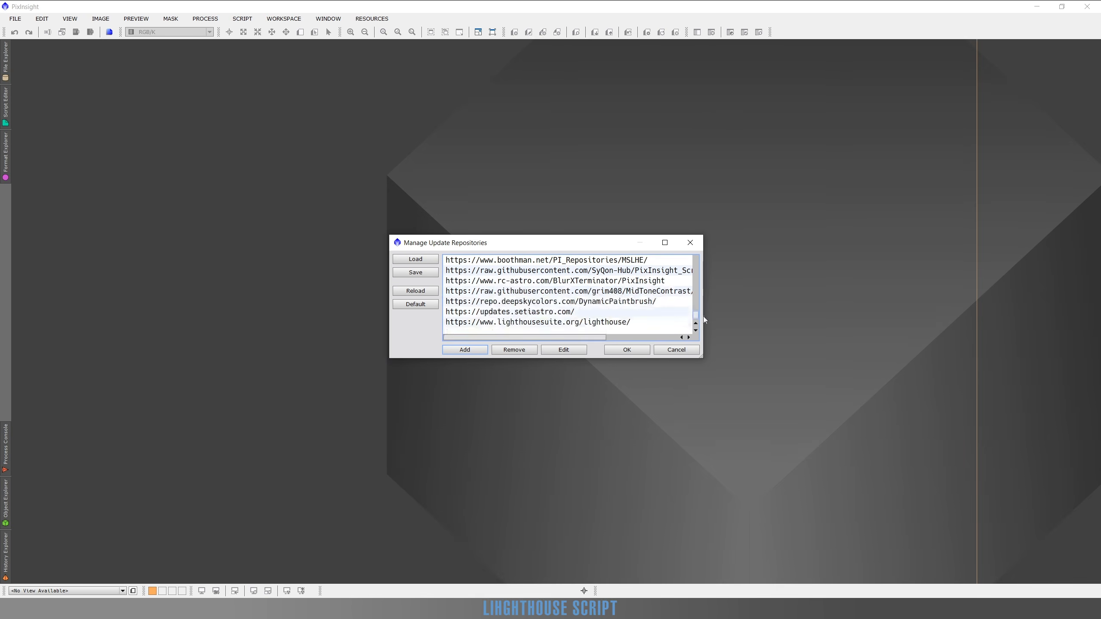
pyautogui.click(520, 322)
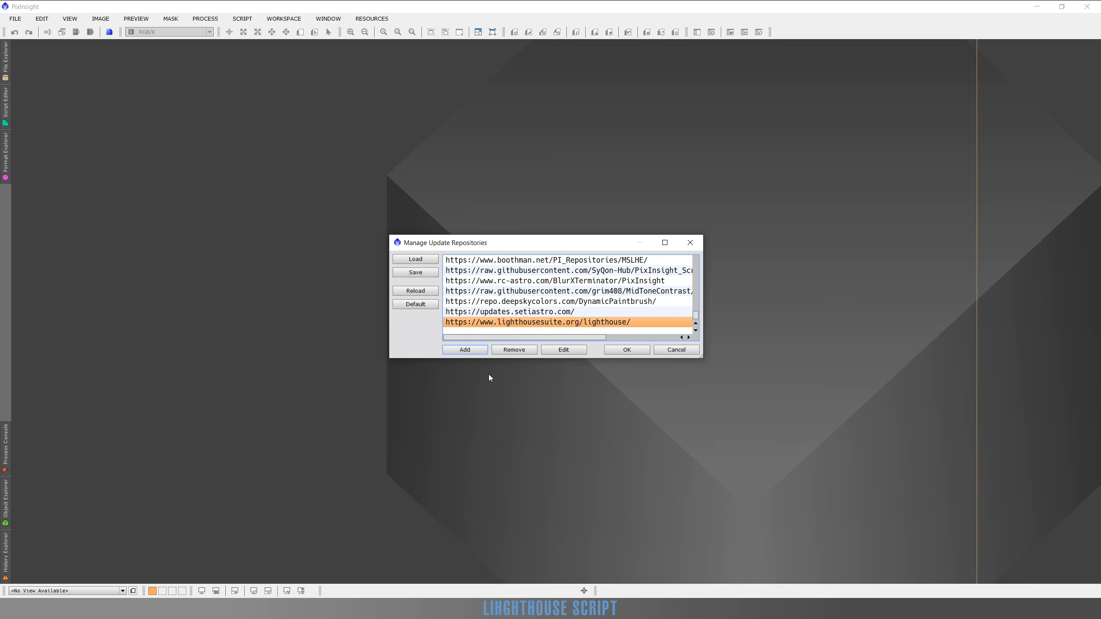
pyautogui.click(628, 349)
# Check for updates from the configured repositories.
pyautogui.click(371, 18)
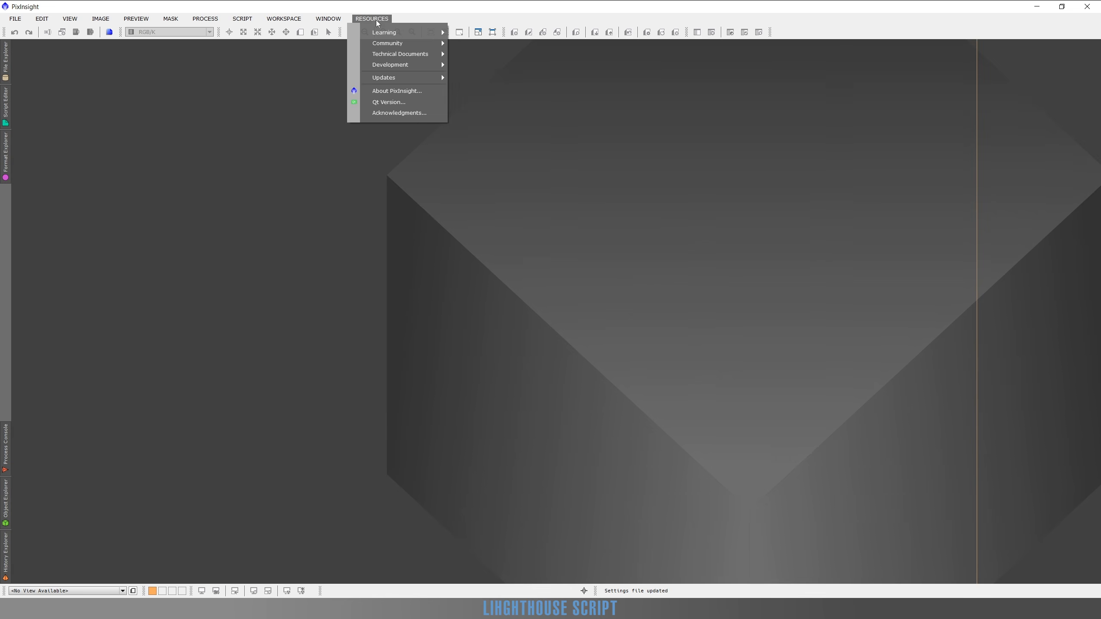
pyautogui.moveTo(396, 78)
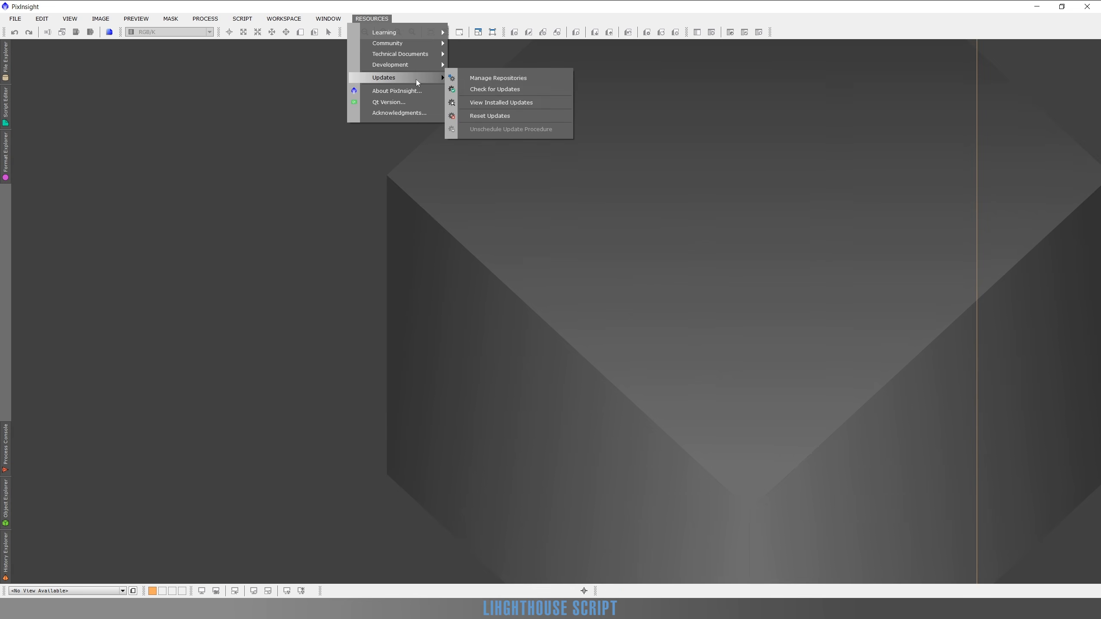
pyautogui.click(505, 94)
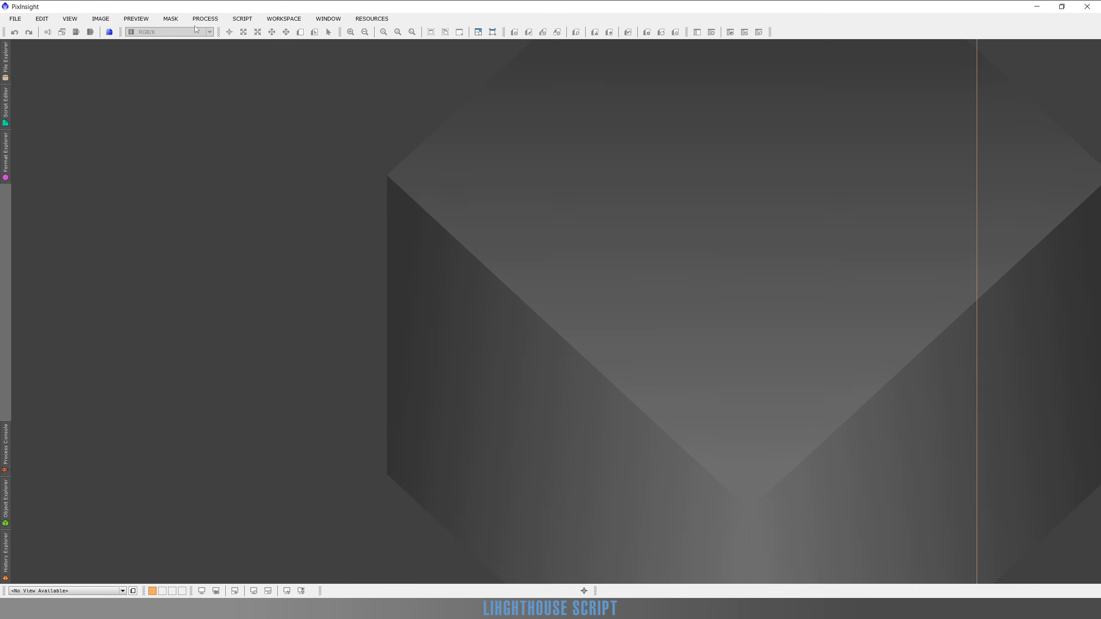
# Launch the Lighthouse script from the Lighthouse Suite scripts.
pyautogui.click(242, 18)
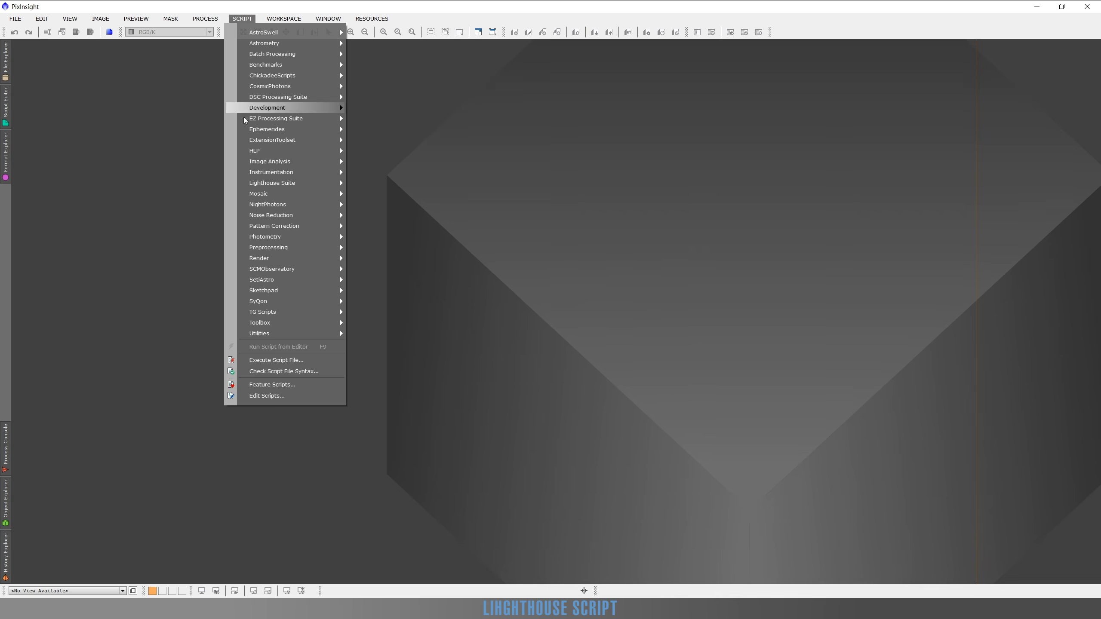
pyautogui.moveTo(262, 187)
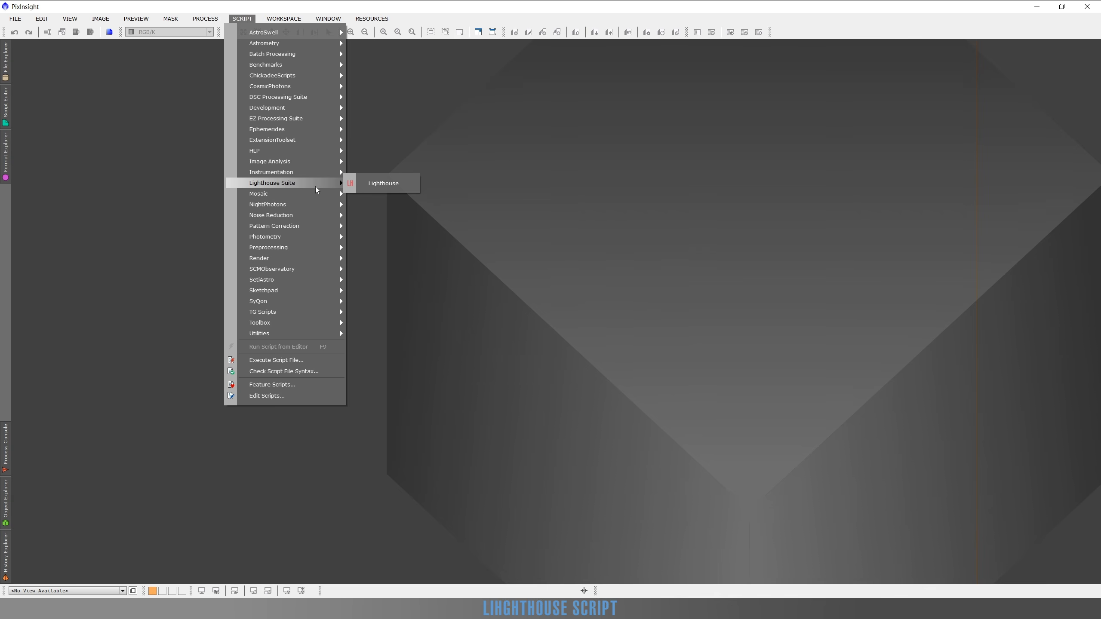
pyautogui.click(390, 183)
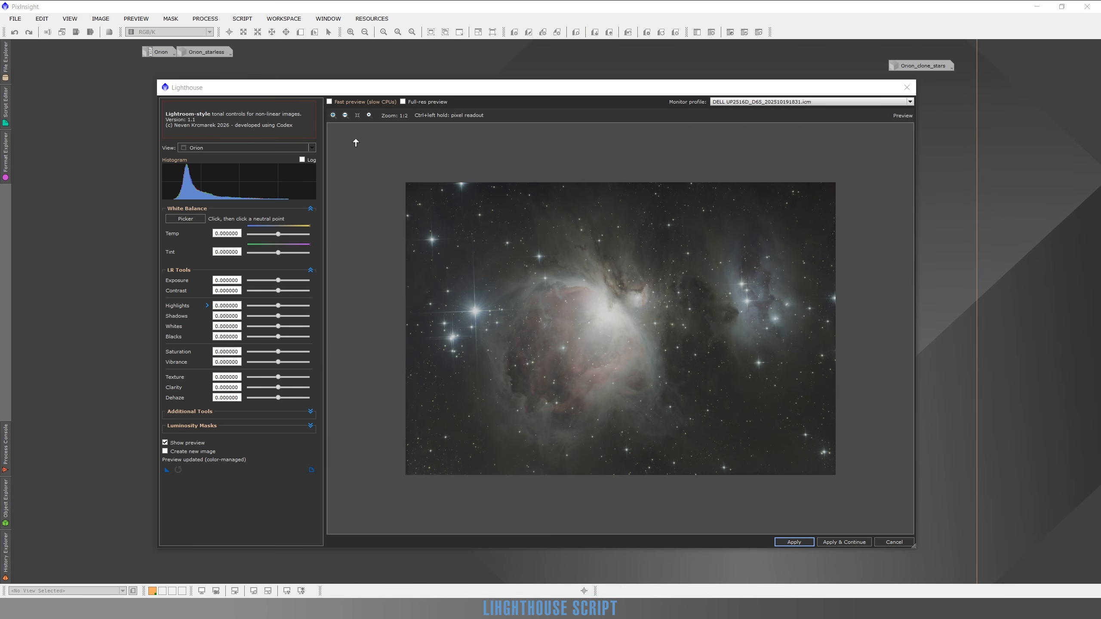
# Preview the Orion_starless view in Lighthouse, and switch the working view back to Orion.
pyautogui.click(233, 148)
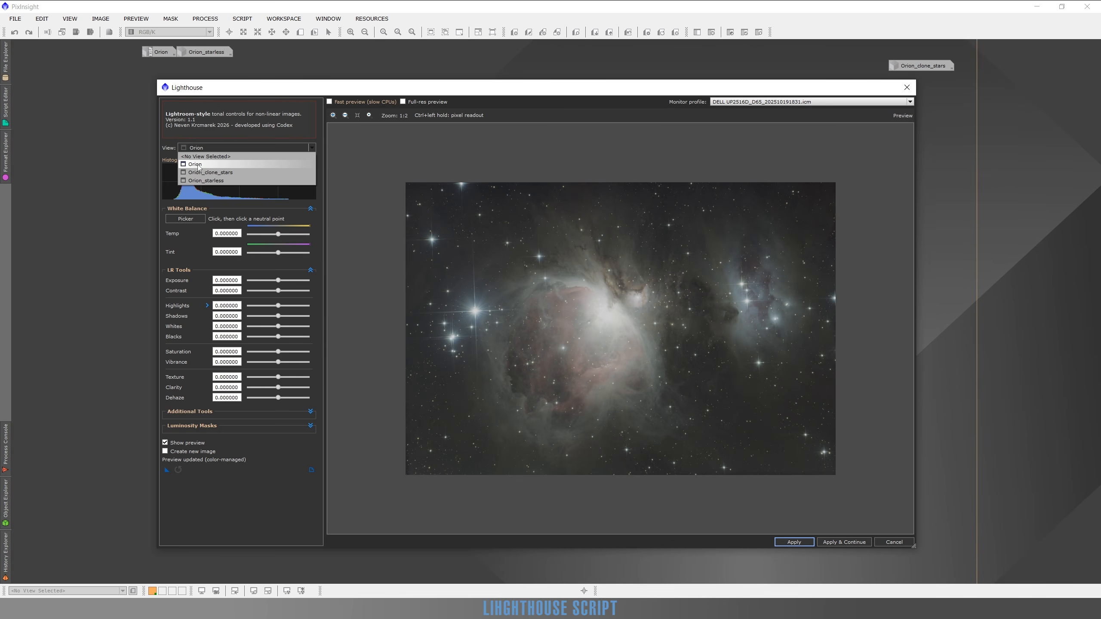
pyautogui.click(200, 181)
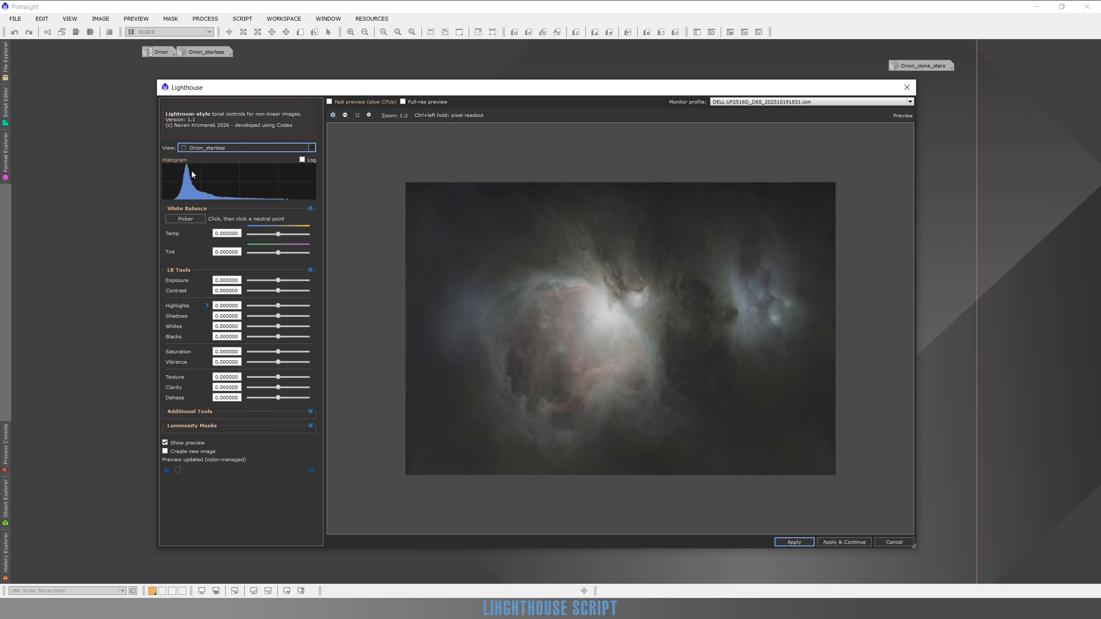
pyautogui.click(204, 148)
pyautogui.click(202, 170)
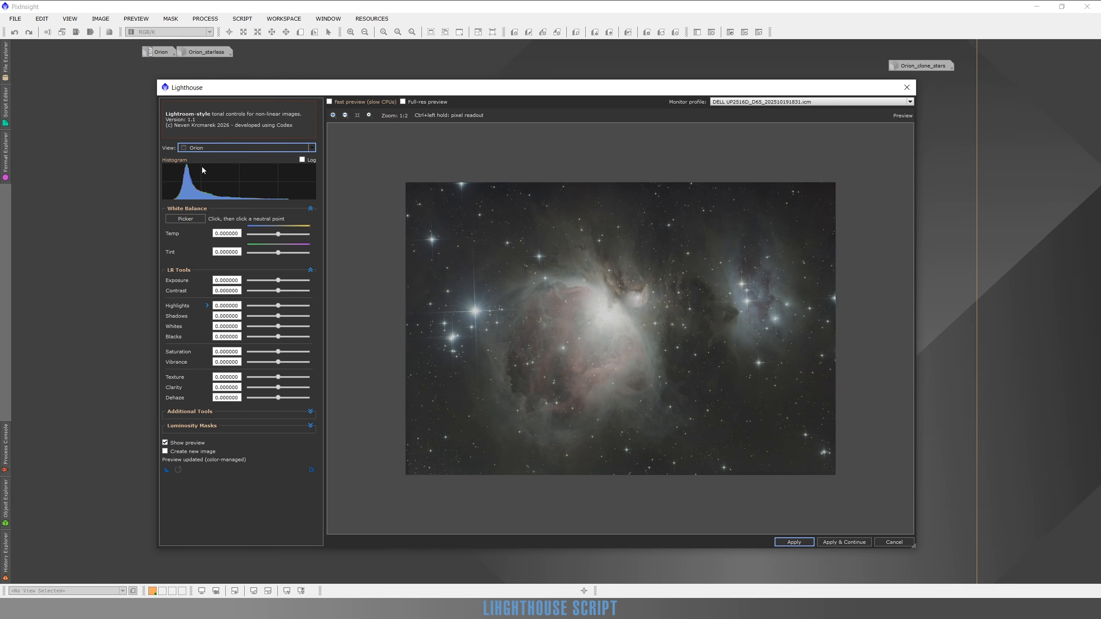
# View the Orion histogram on a logarithmic scale, and return it to the linear display.
pyautogui.click(1027, 251)
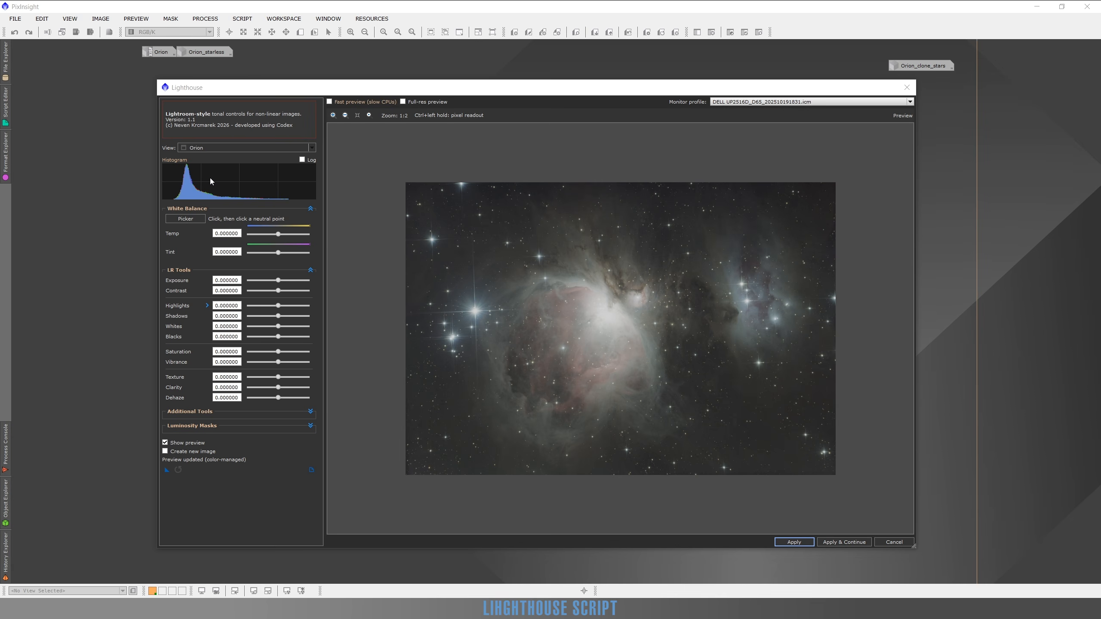
pyautogui.click(302, 160)
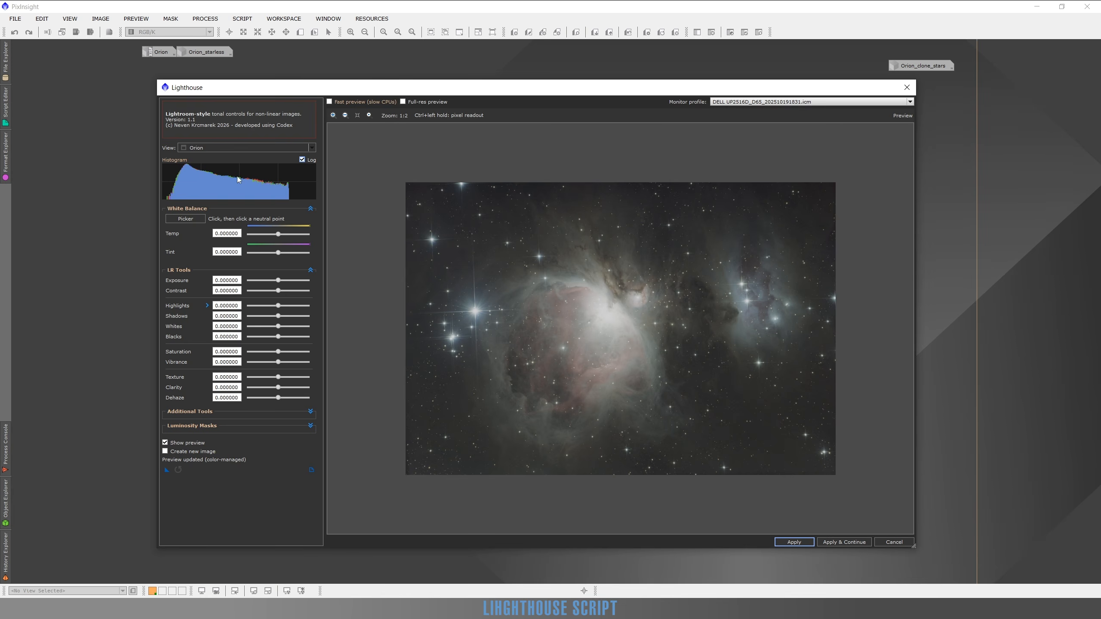
pyautogui.click(303, 160)
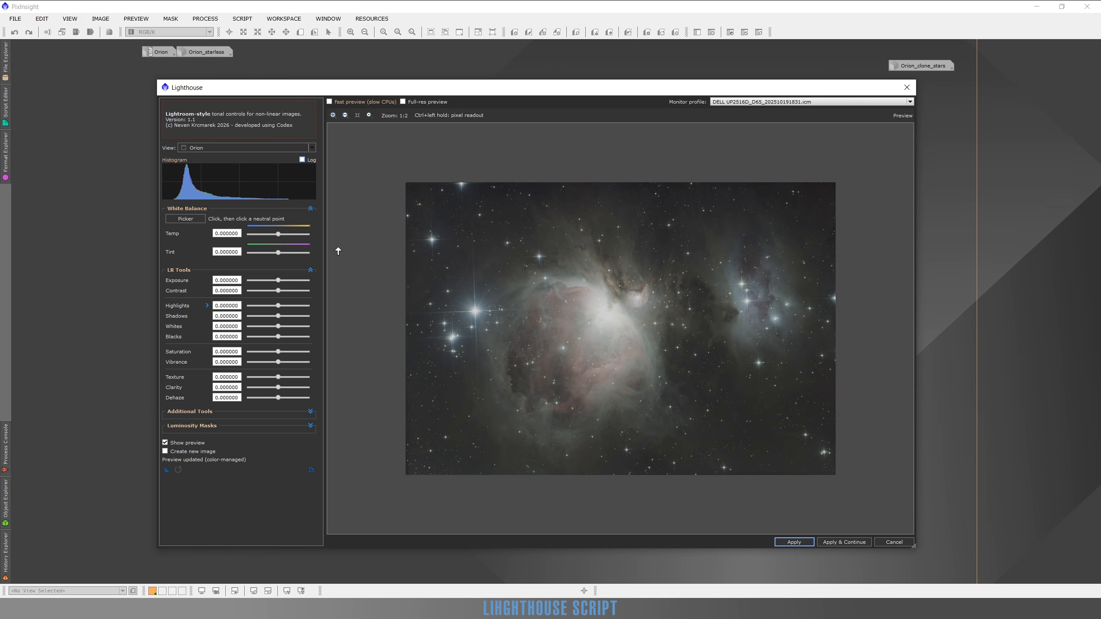
# Try the white balance picker on three different neutral points around the Orion nebula's edge.
pyautogui.click(187, 219)
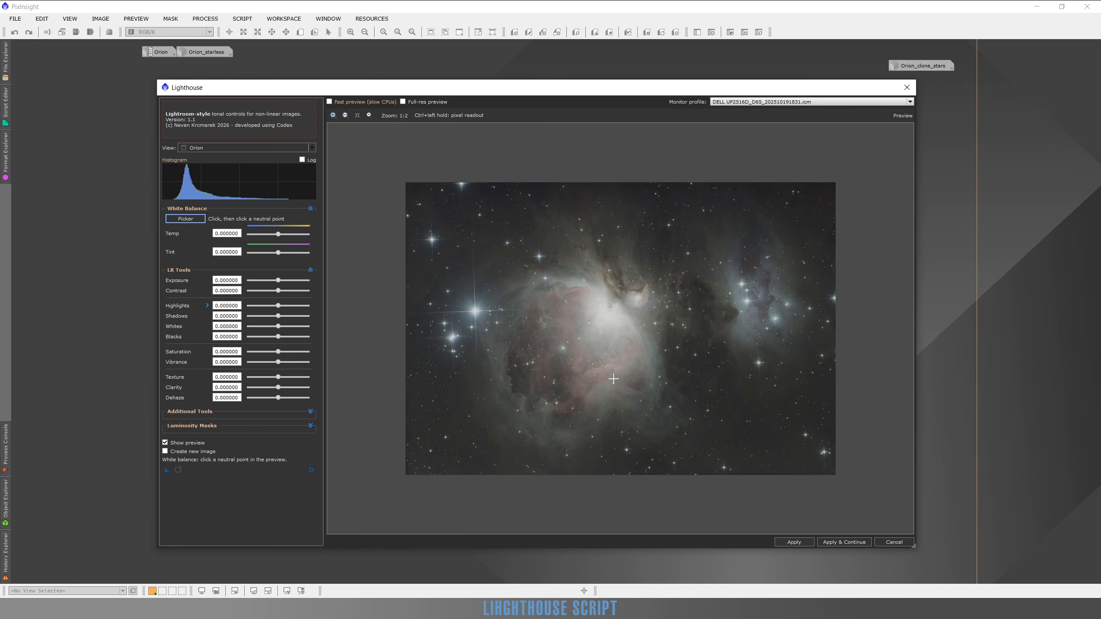
pyautogui.click(606, 400)
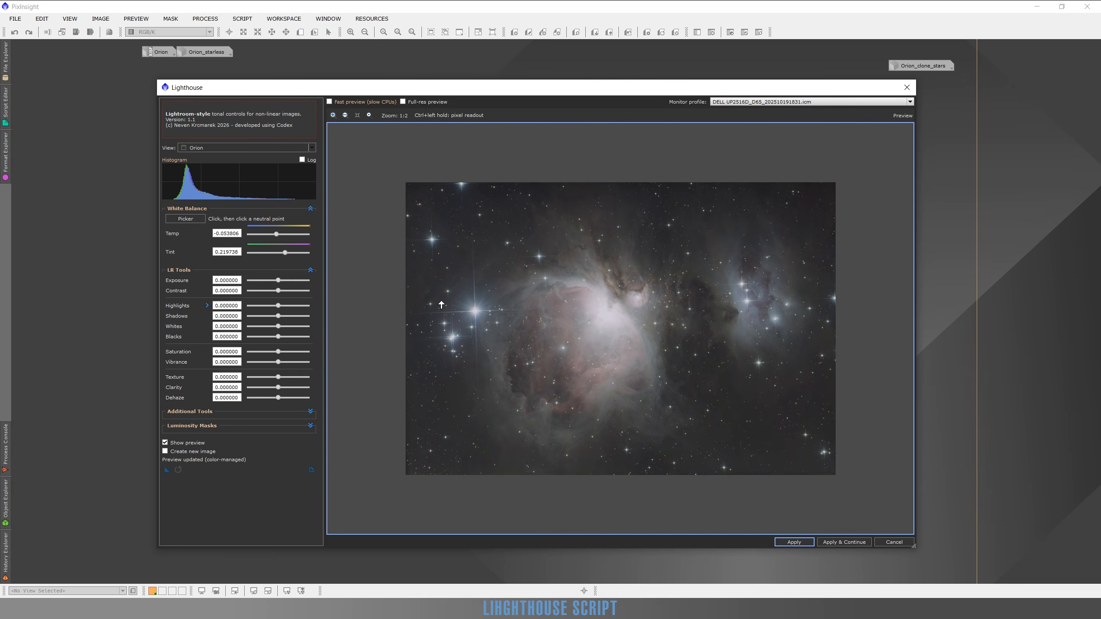
pyautogui.click(202, 221)
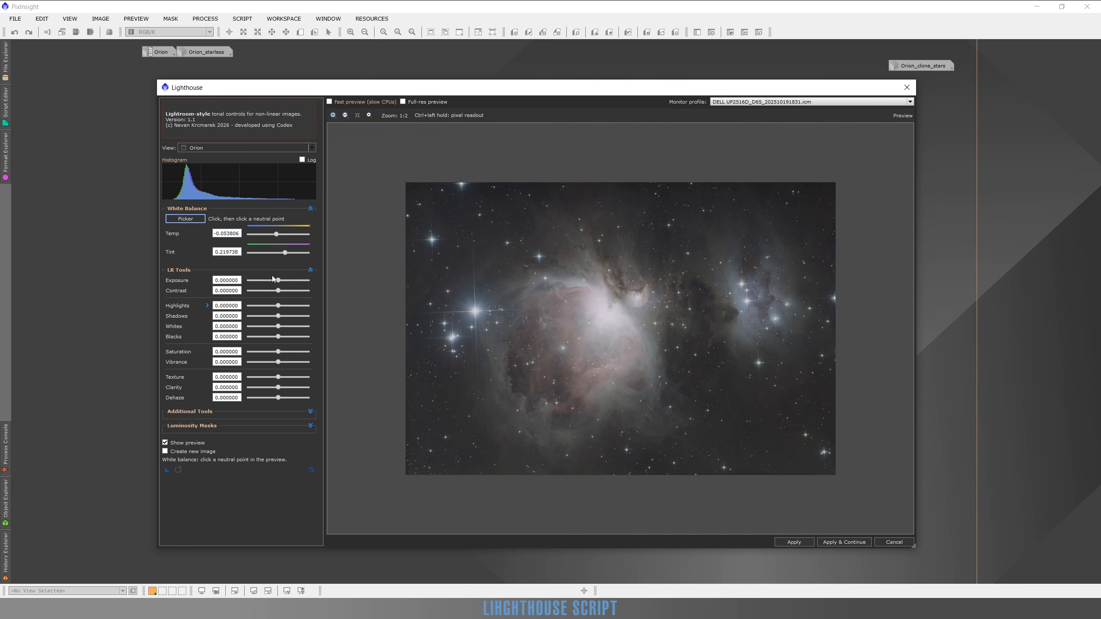
pyautogui.click(518, 285)
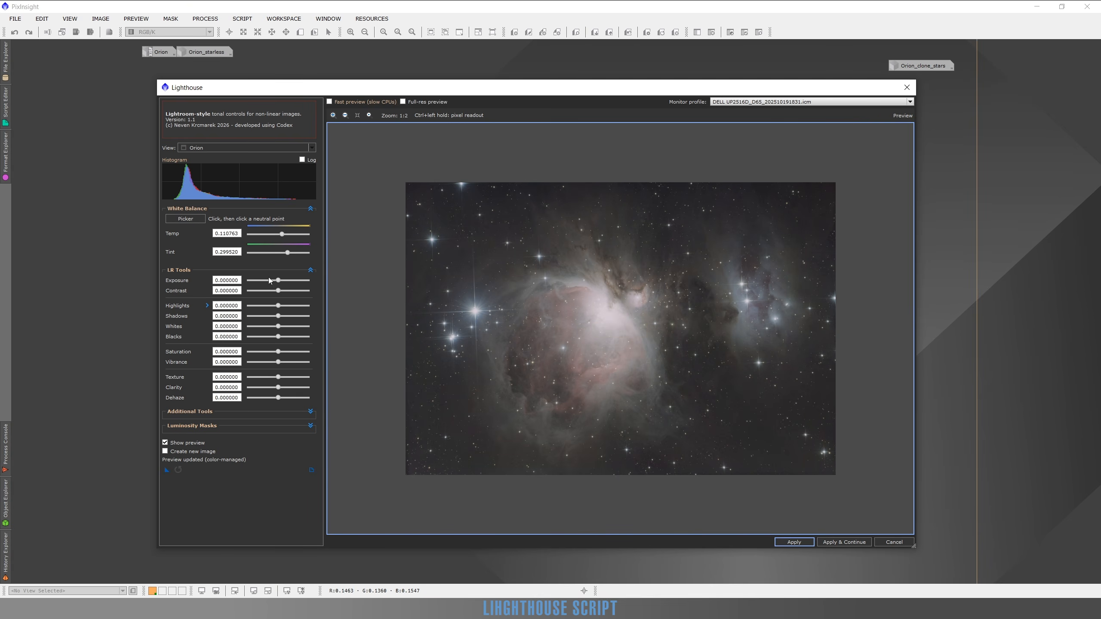
pyautogui.click(192, 220)
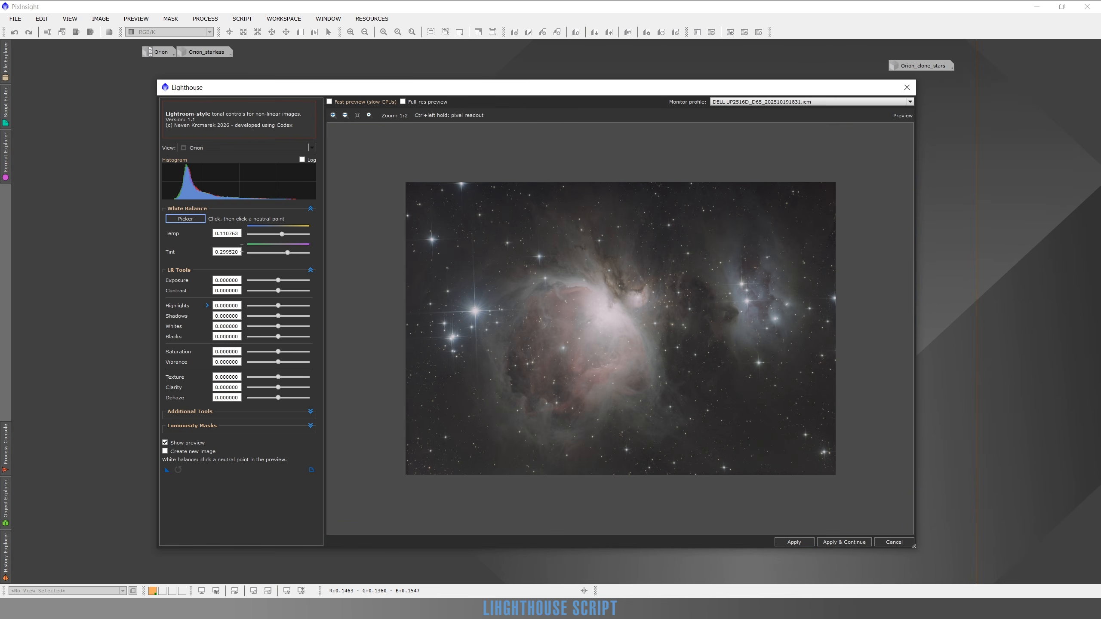
pyautogui.click(517, 274)
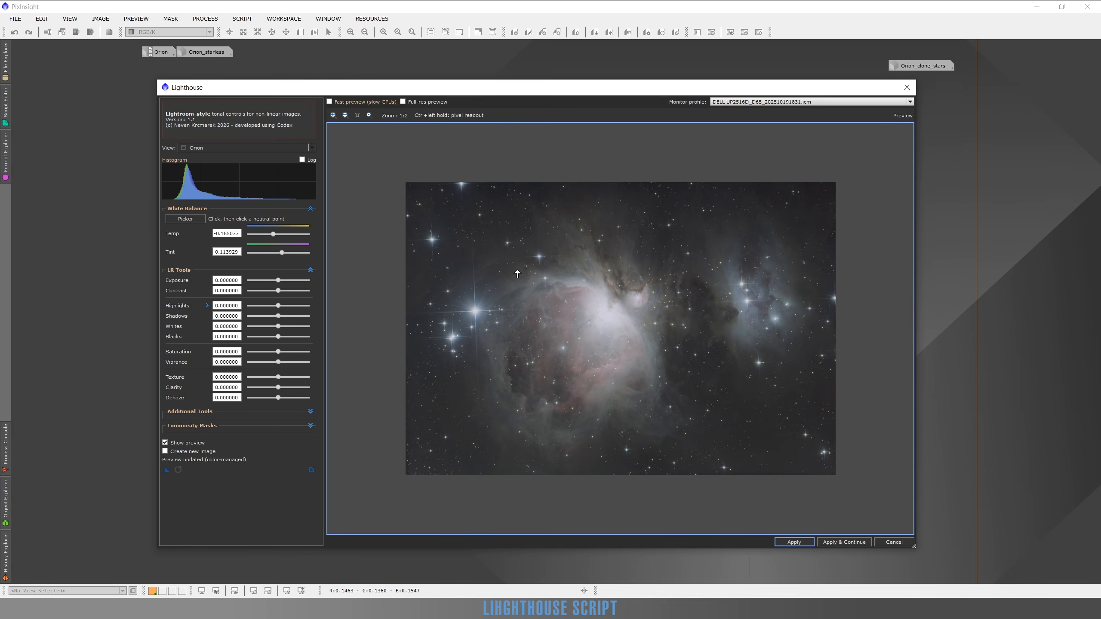
# Reset the white balance Temp and Tint sliders to zero.
pyautogui.doubleClick(274, 235)
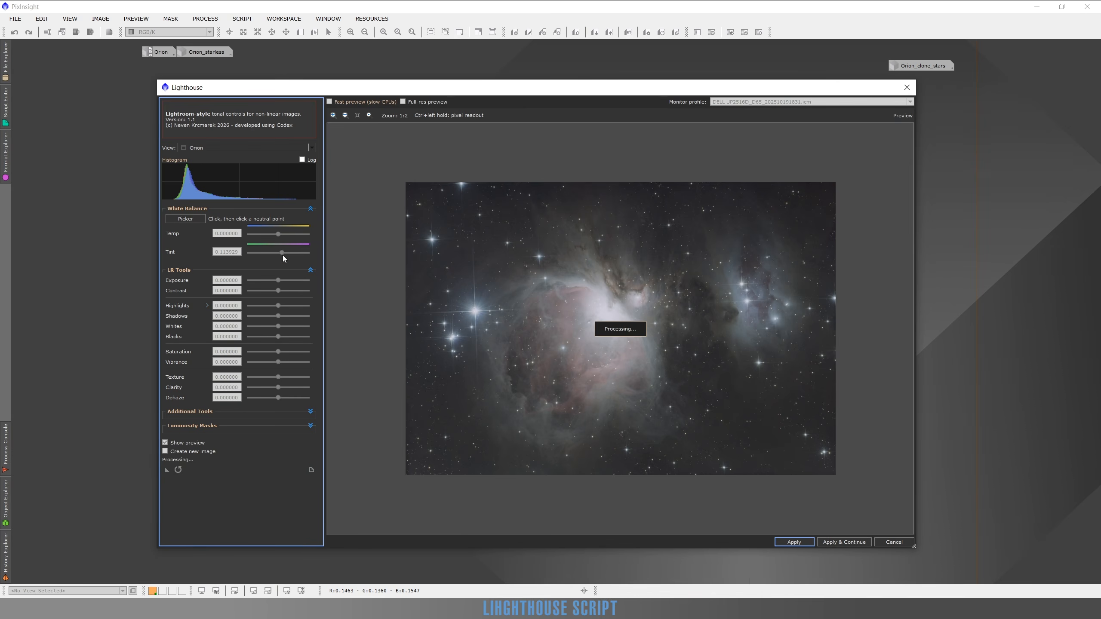
pyautogui.doubleClick(282, 252)
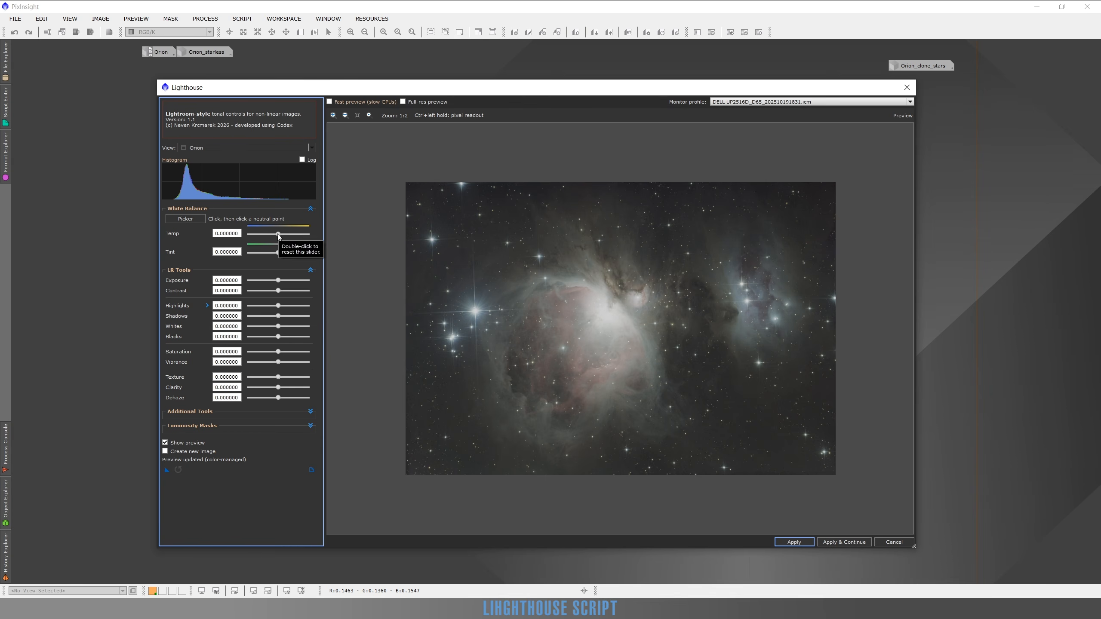
# Try a slightly warmer and a much cooler white balance Temp, and reset the slider to zero.
pyautogui.scroll(-1, 278, 236)
pyautogui.moveTo(278, 235)
pyautogui.mouseDown()
pyautogui.moveTo(291, 235)
pyautogui.moveTo(279, 243)
pyautogui.mouseUp()
pyautogui.click(259, 235)
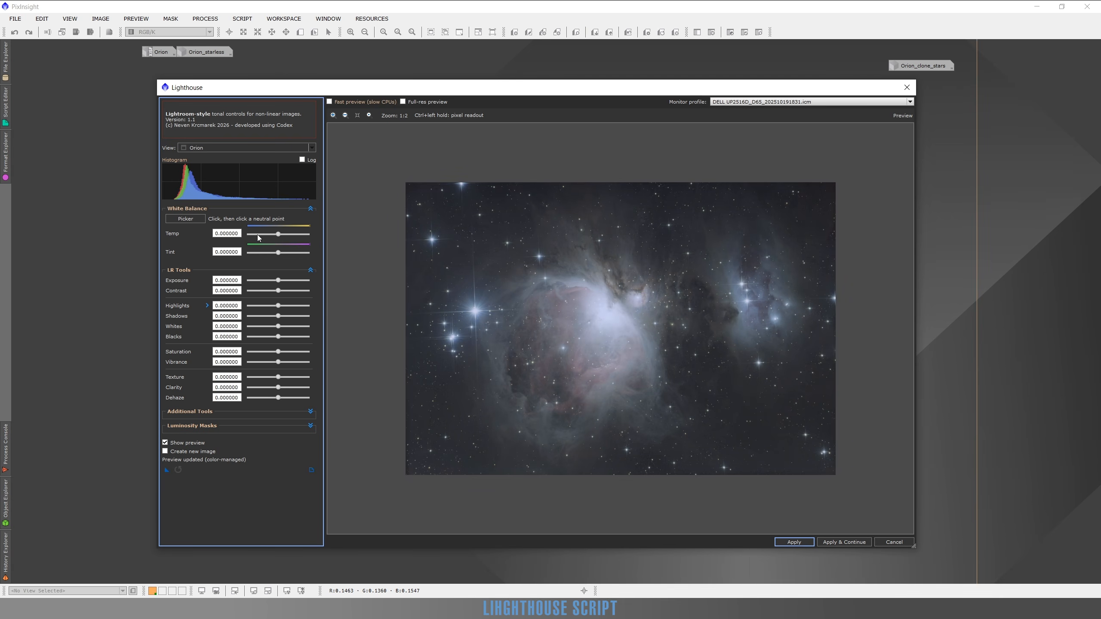
pyautogui.doubleClick(259, 235)
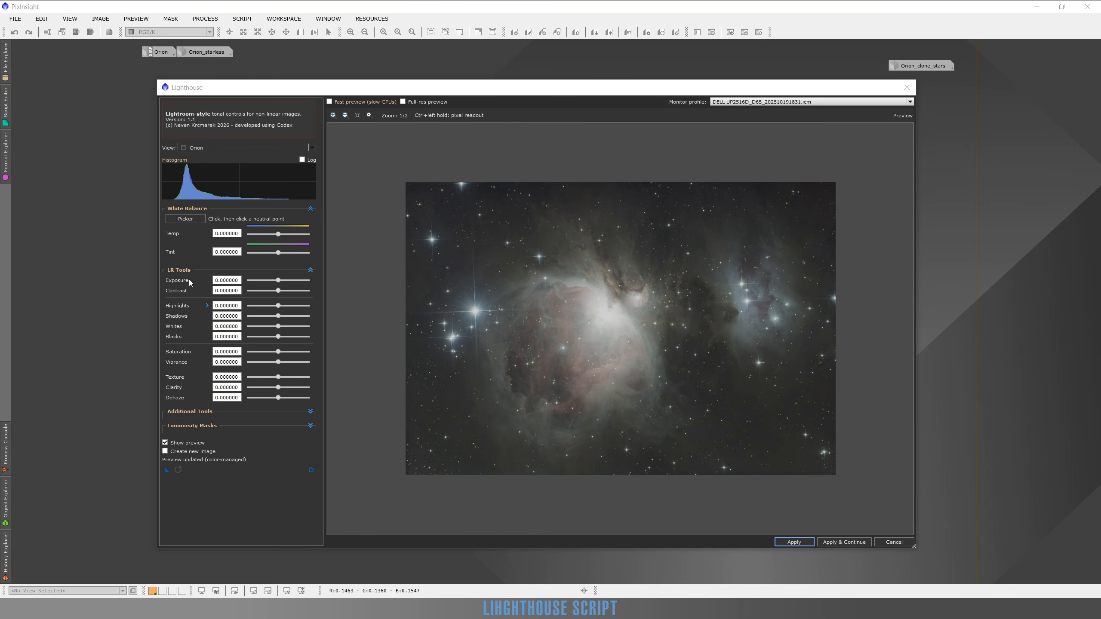
# Raise the Exposure to 5, and try Contrast at 0.6 before lowering it to 0.04.
pyautogui.click(305, 280)
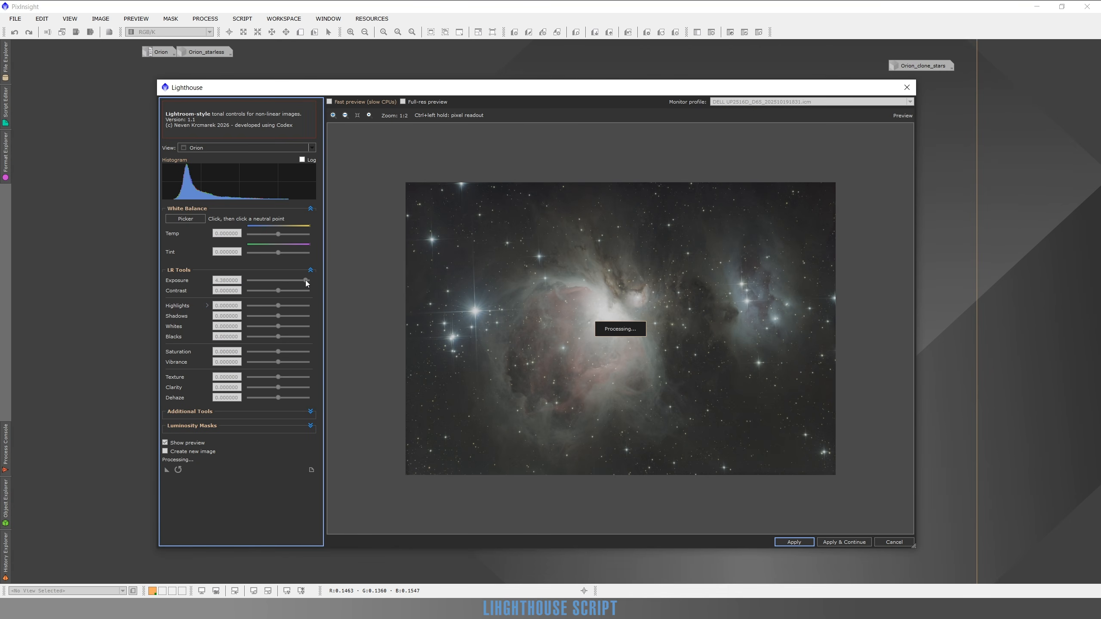
pyautogui.moveTo(306, 280); pyautogui.dragTo(313, 281)
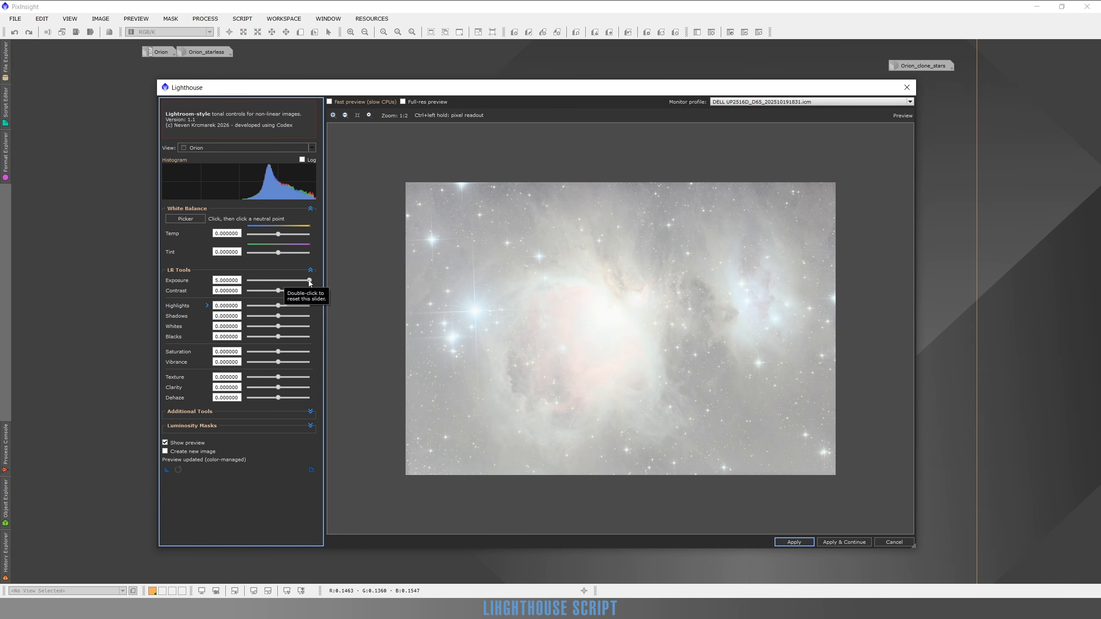
pyautogui.moveTo(278, 290); pyautogui.dragTo(297, 291)
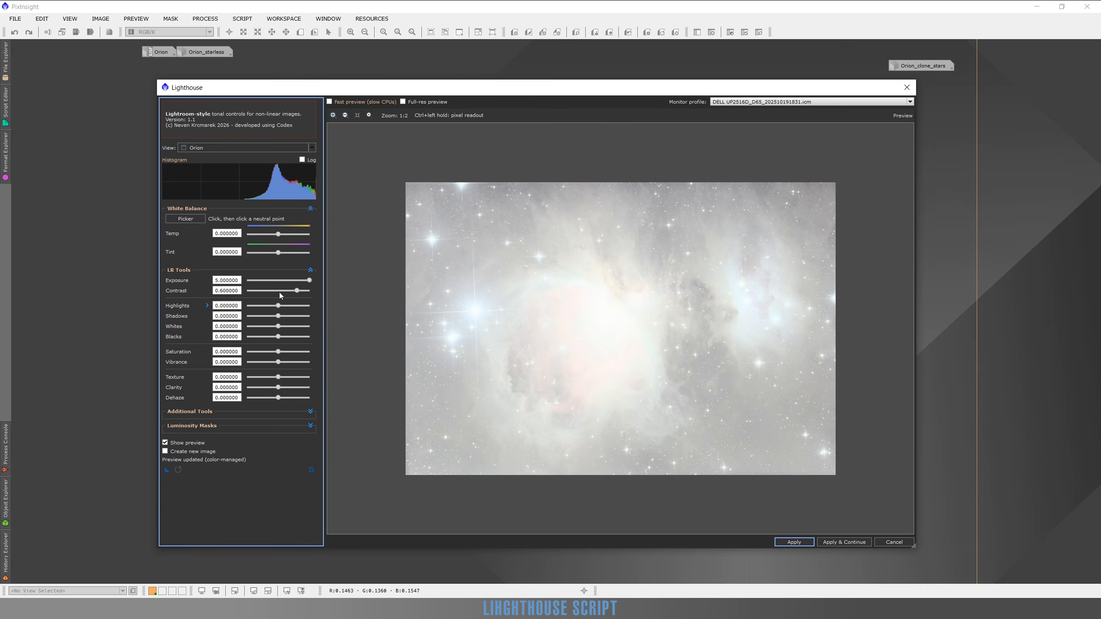
pyautogui.click(278, 293)
# Try strongly negative Exposure values of -4.04 and -5, and partly raise the slider again.
pyautogui.click(253, 280)
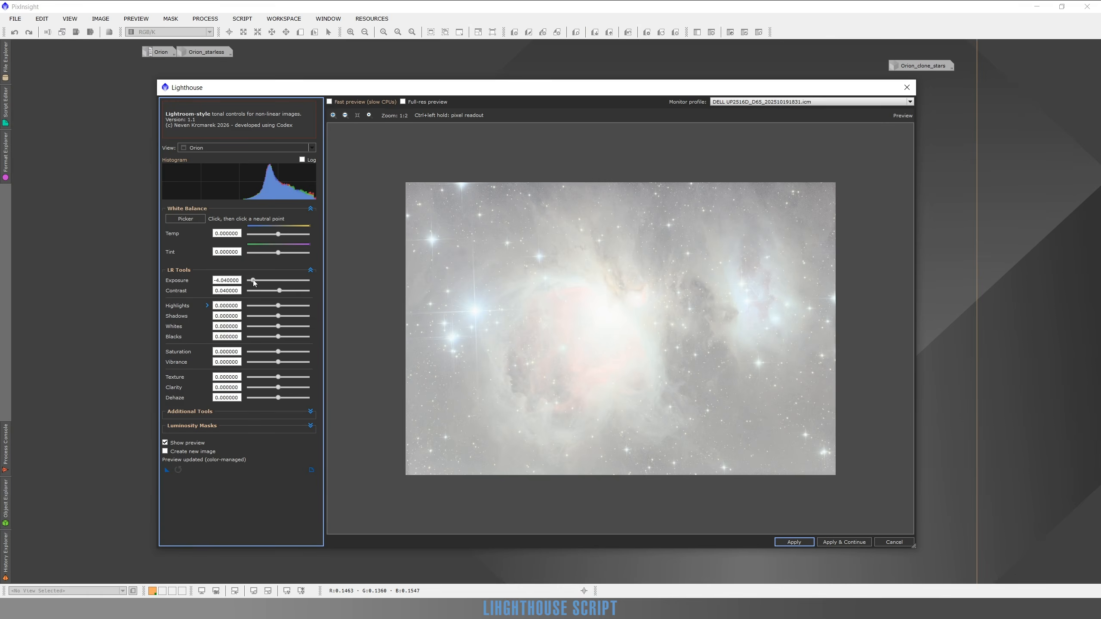
pyautogui.moveTo(254, 282); pyautogui.dragTo(247, 281)
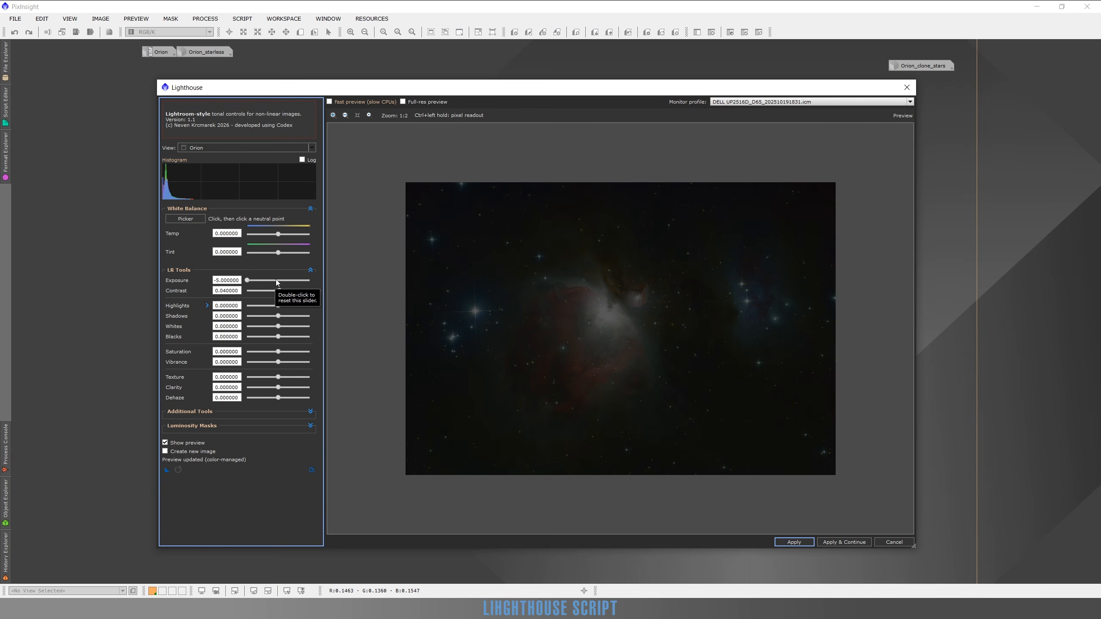
pyautogui.click(261, 281)
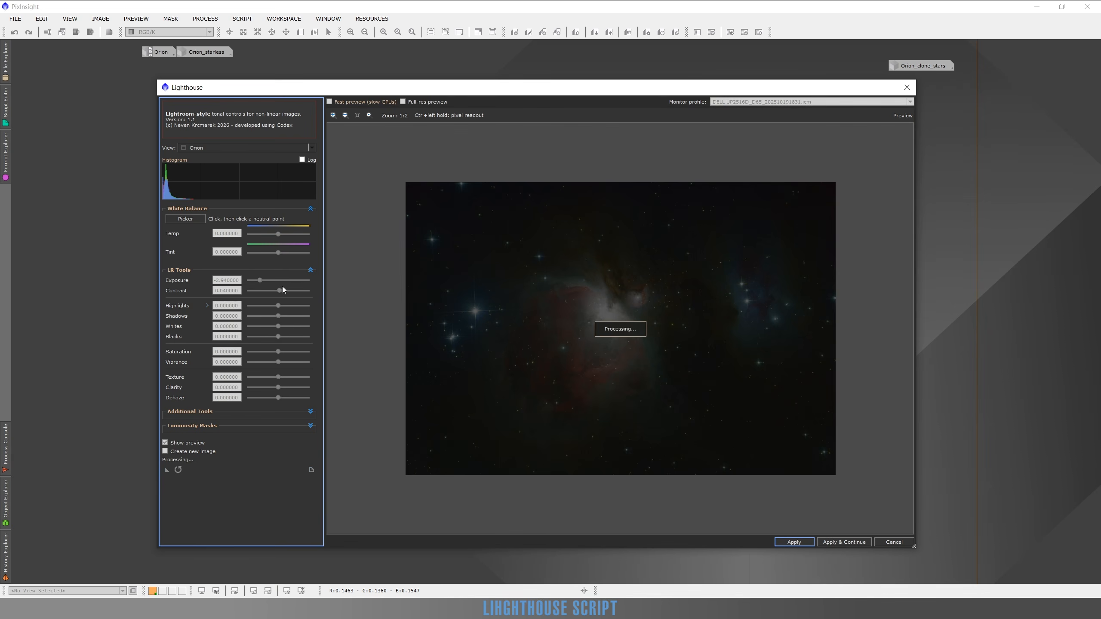
pyautogui.moveTo(261, 281)
pyautogui.mouseDown()
pyautogui.moveTo(271, 281)
pyautogui.moveTo(229, 281)
pyautogui.moveTo(241, 280)
pyautogui.mouseUp()
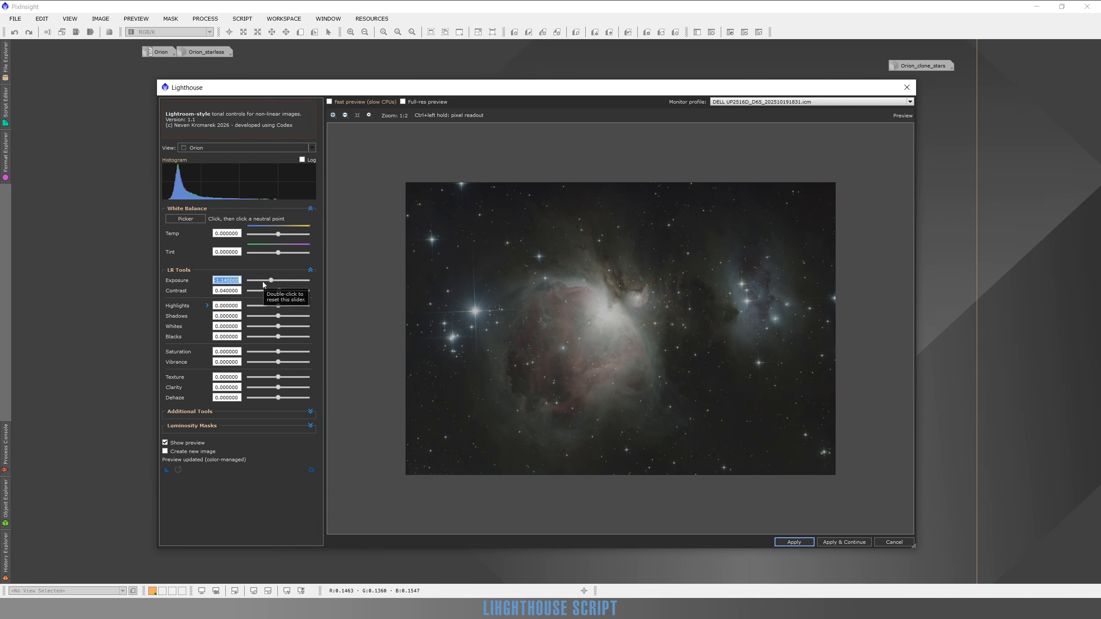
# Enter an exact Exposure value of 0.5, and reset the Exposure to zero.
pyautogui.write('0.5')
pyautogui.press('Return')
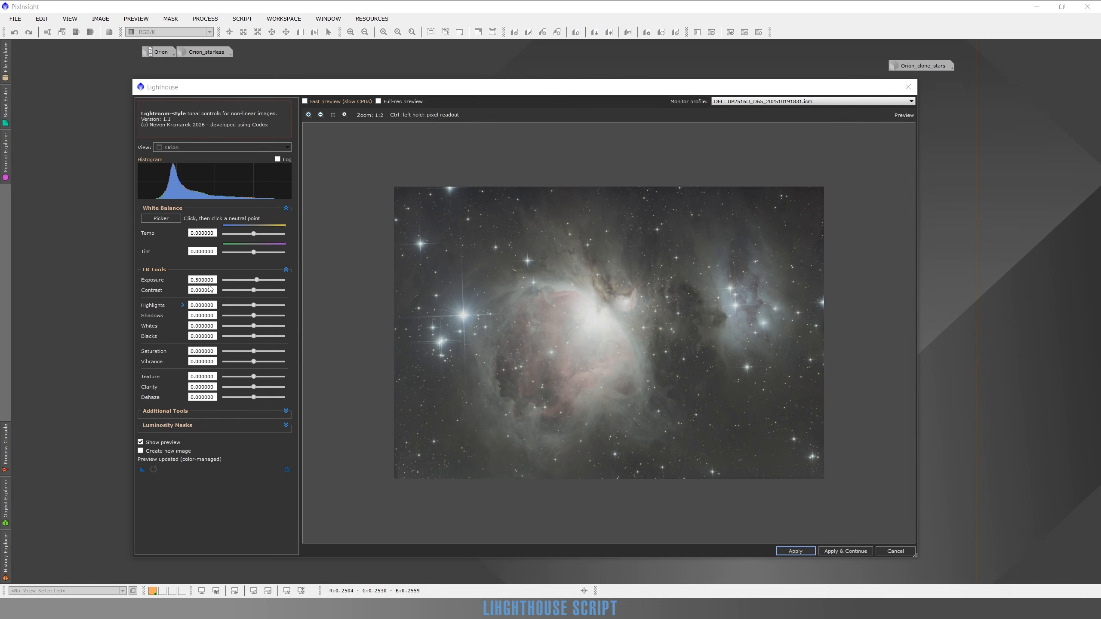
pyautogui.doubleClick(257, 281)
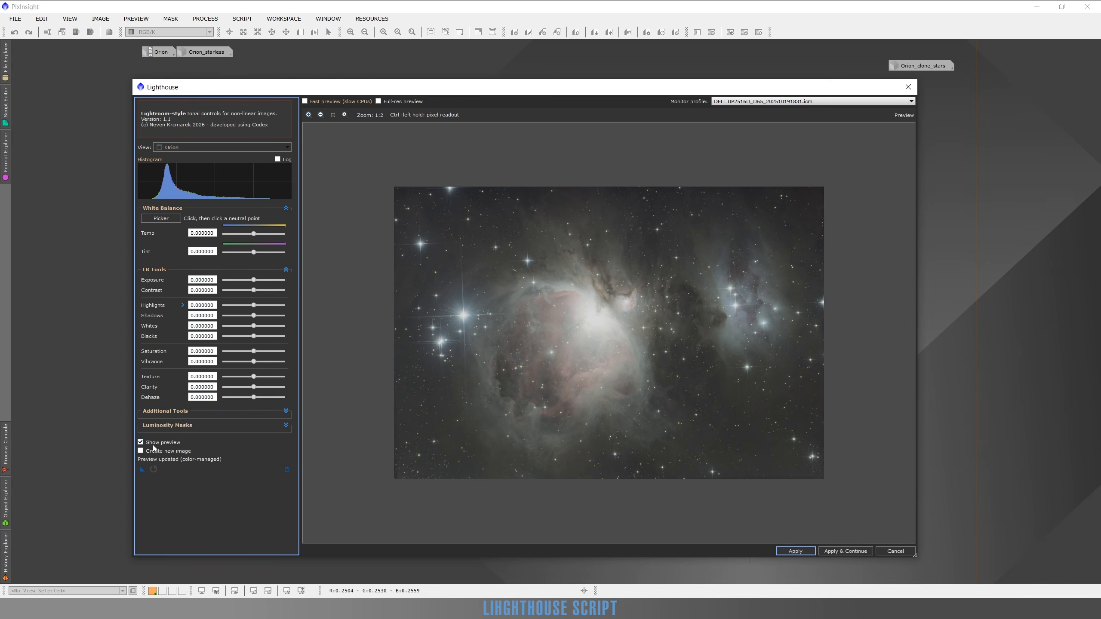
# Raise the Exposure to 1.34 and compare the adjusted preview with the original image several times.
pyautogui.click(261, 280)
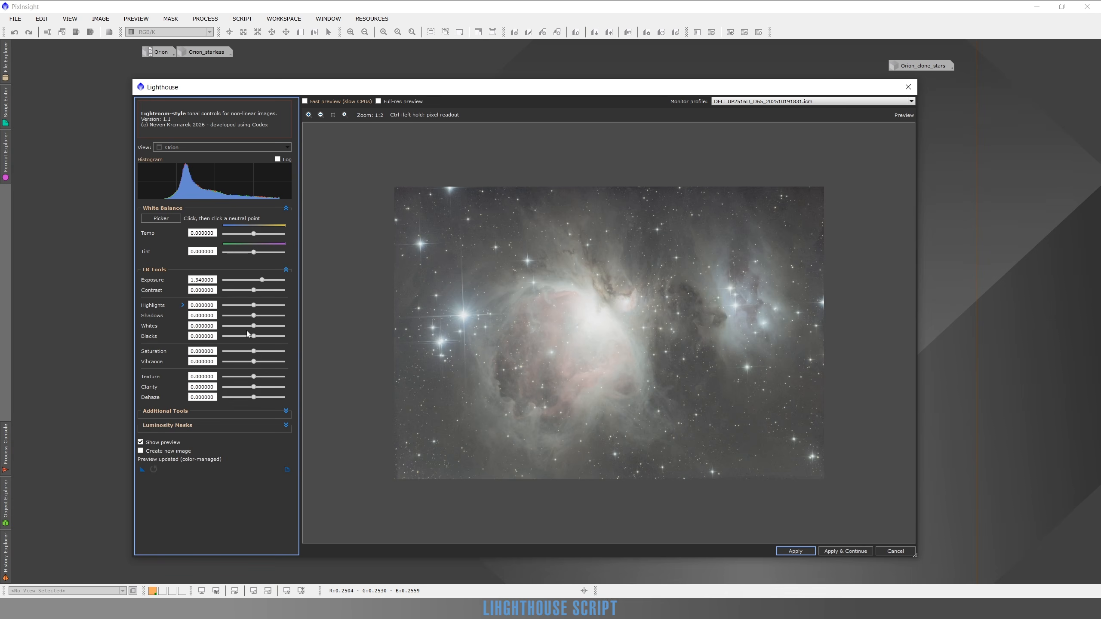
pyautogui.click(141, 443)
pyautogui.click(141, 443)
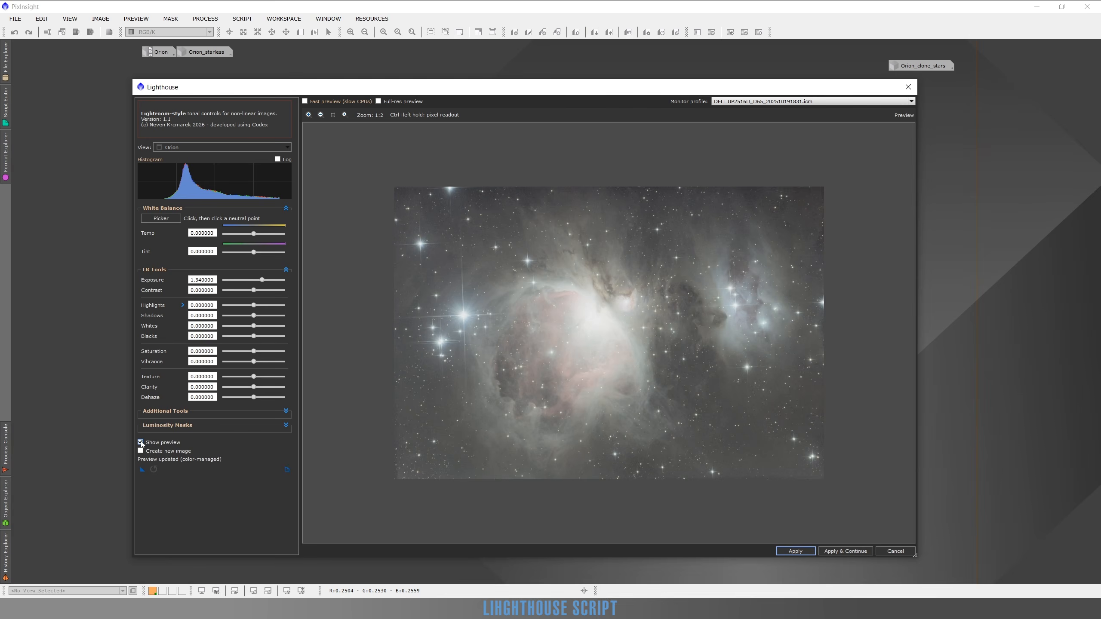
pyautogui.click(141, 442)
pyautogui.click(141, 443)
pyautogui.click(142, 443)
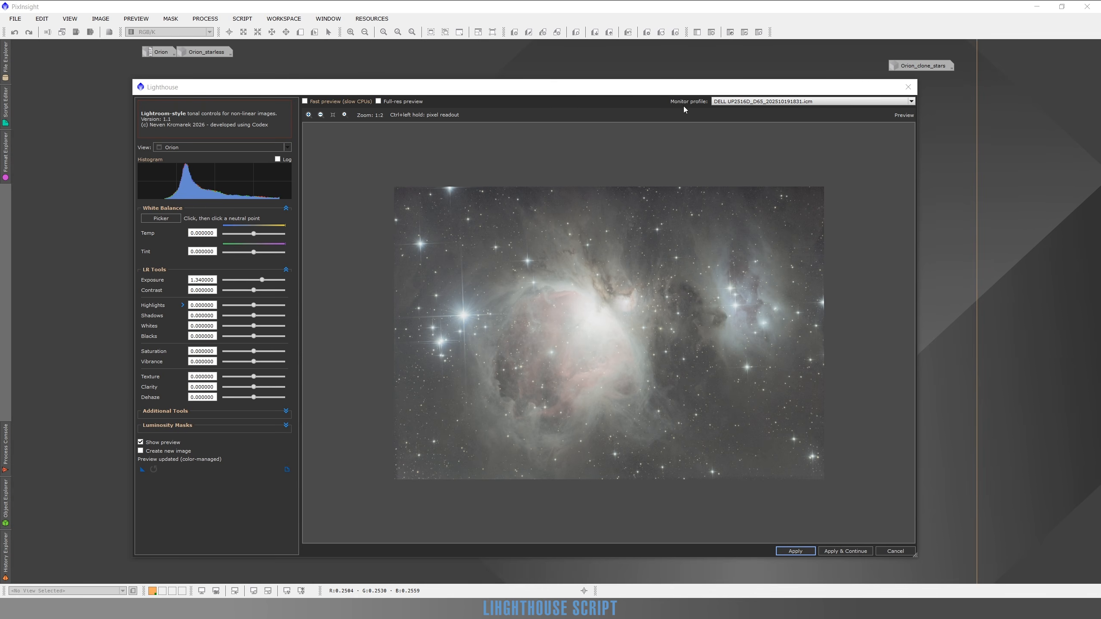
# Set the monitor profile to Auto-detect (recommended), and reset the Exposure to zero.
pyautogui.click(727, 103)
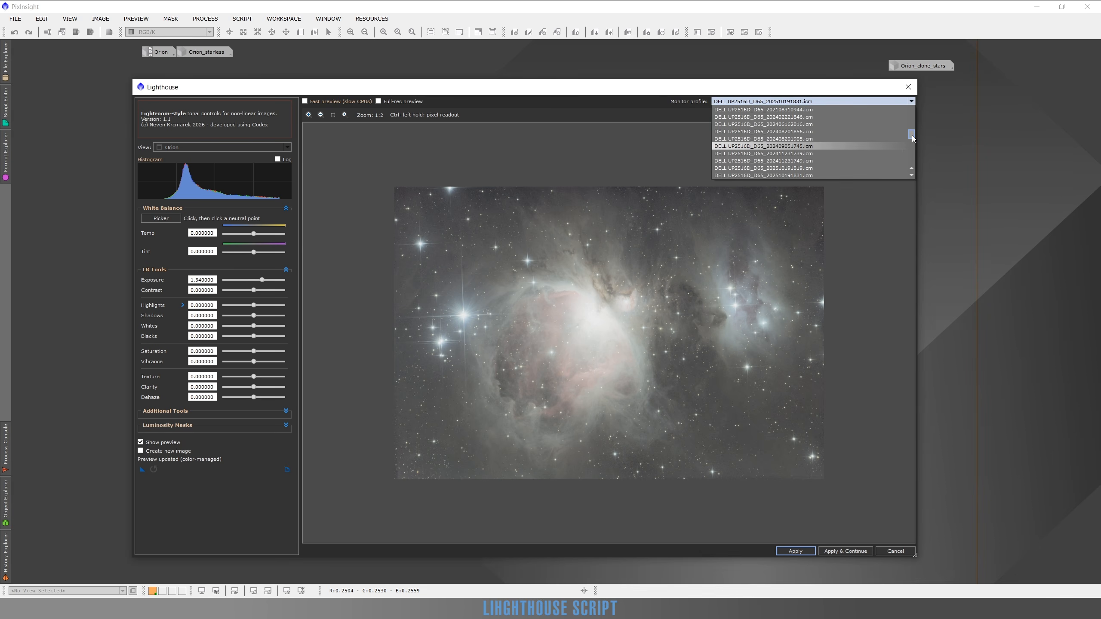
pyautogui.scroll(-2, 912, 137)
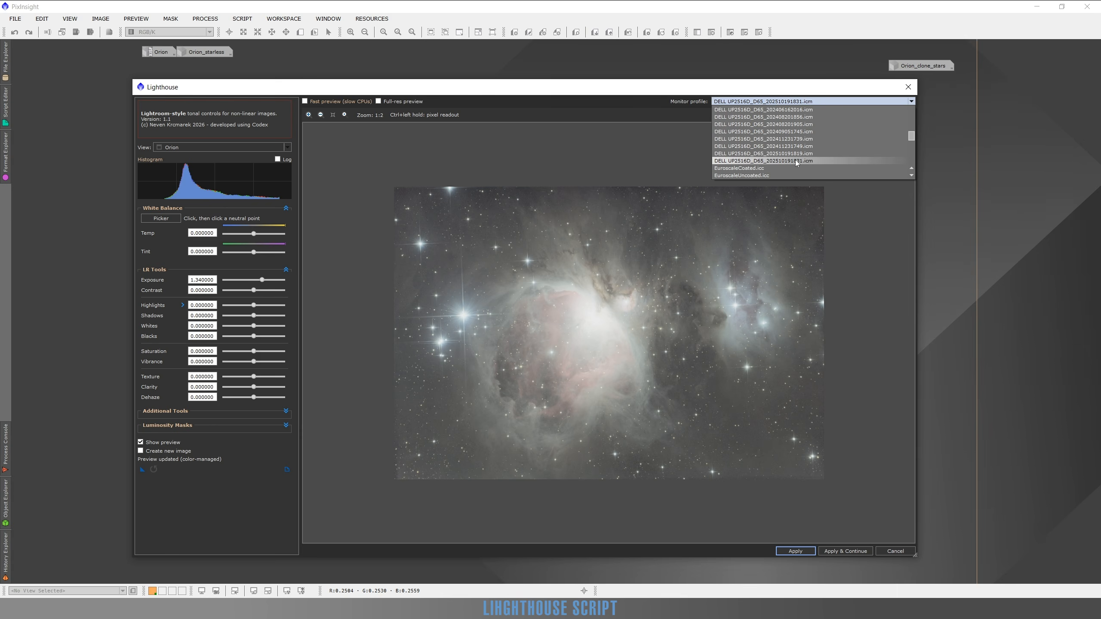
pyautogui.click(649, 89)
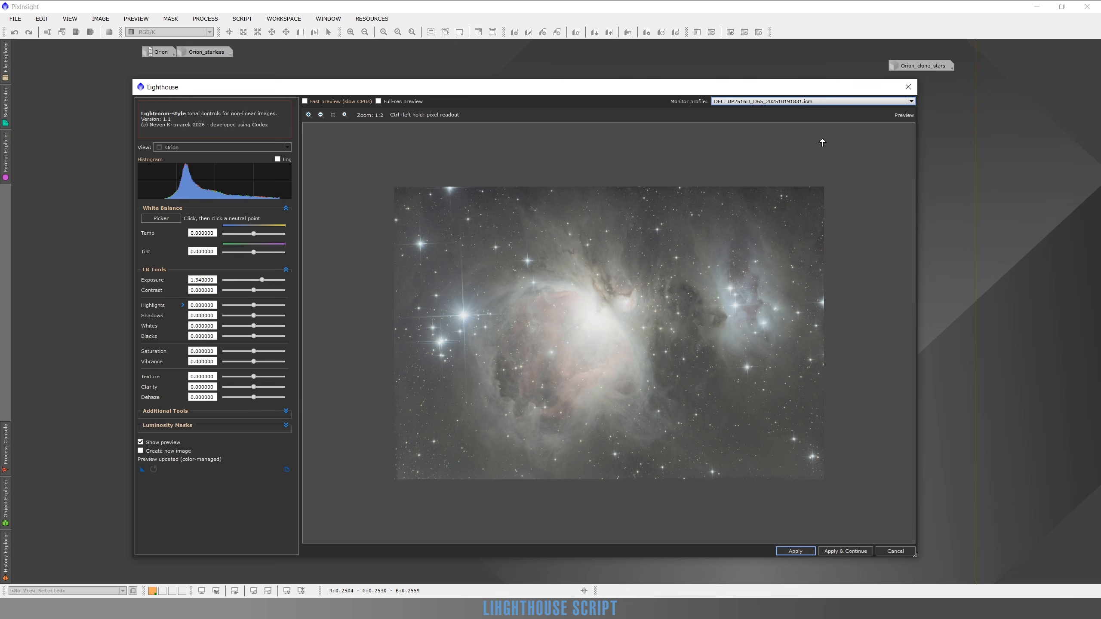
pyautogui.click(912, 104)
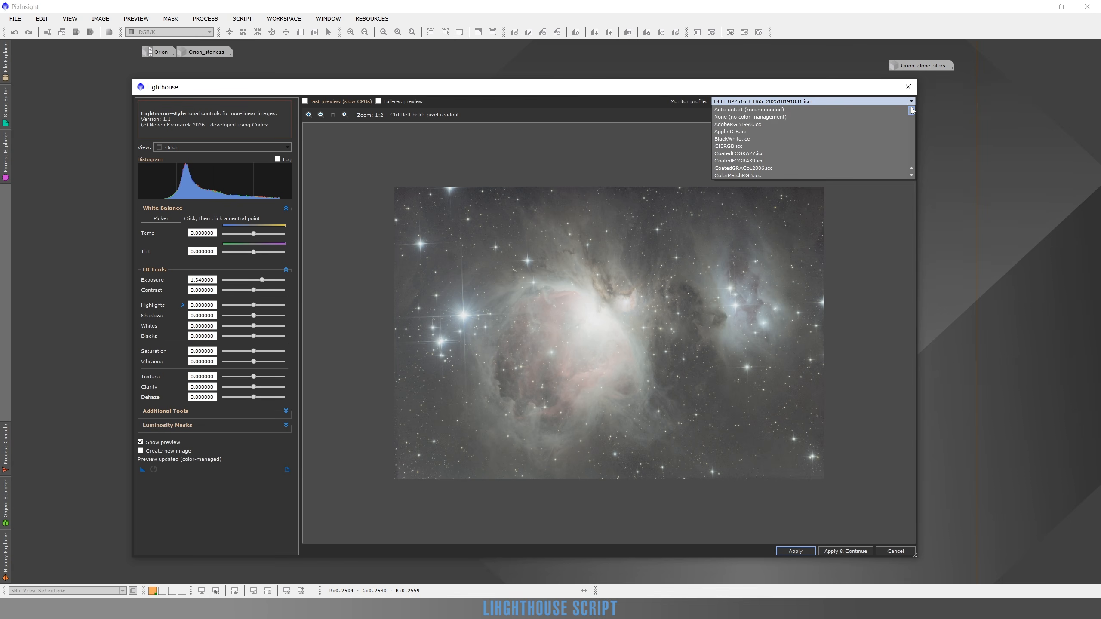
pyautogui.click(745, 109)
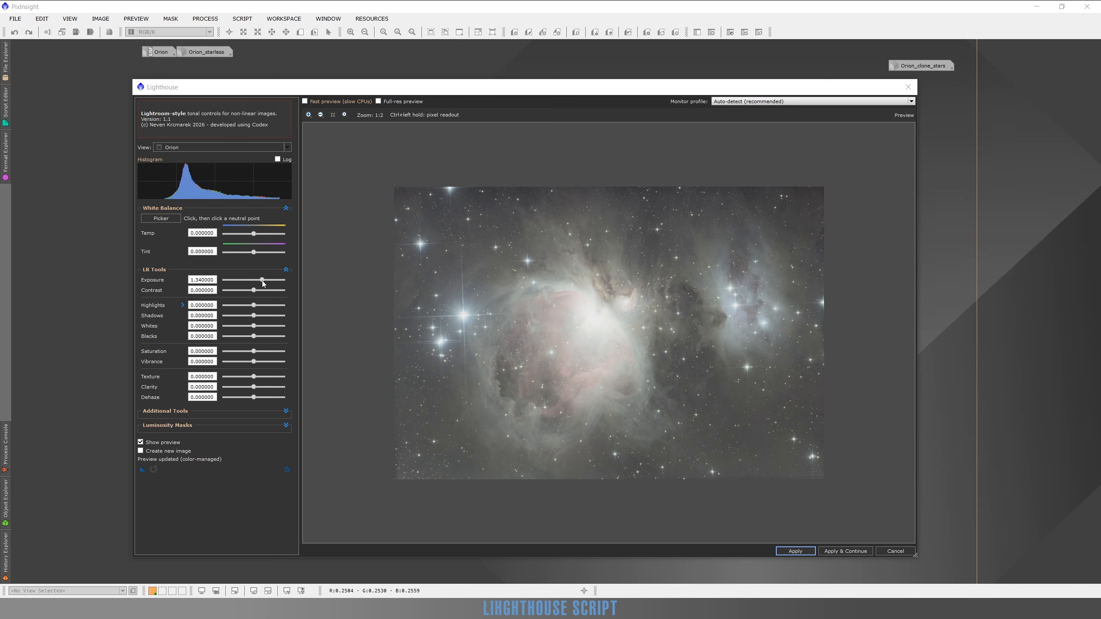
pyautogui.click(262, 280)
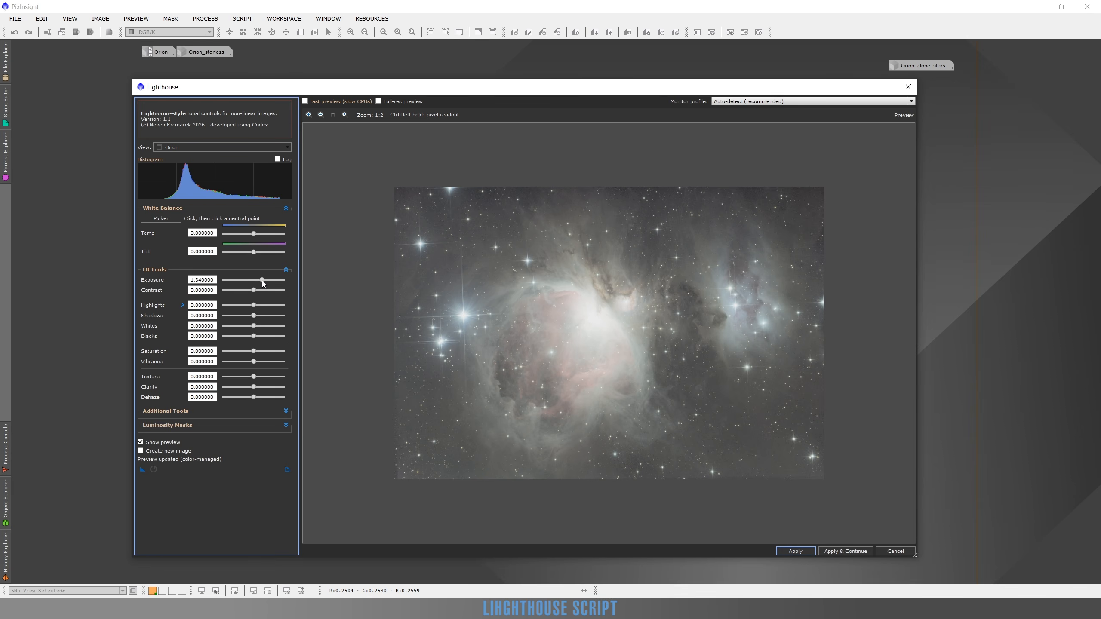
pyautogui.doubleClick(262, 280)
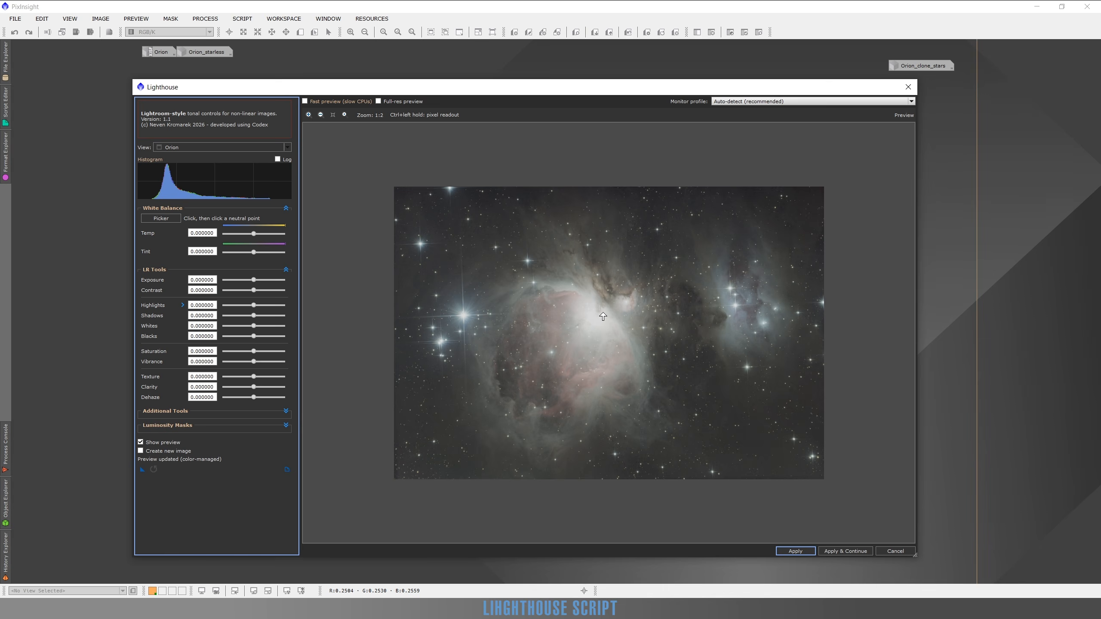
# Examine the Orion nebula's bright core in the preview at 1:1 and 2:1 zoom.
pyautogui.scroll(2, 597, 319)
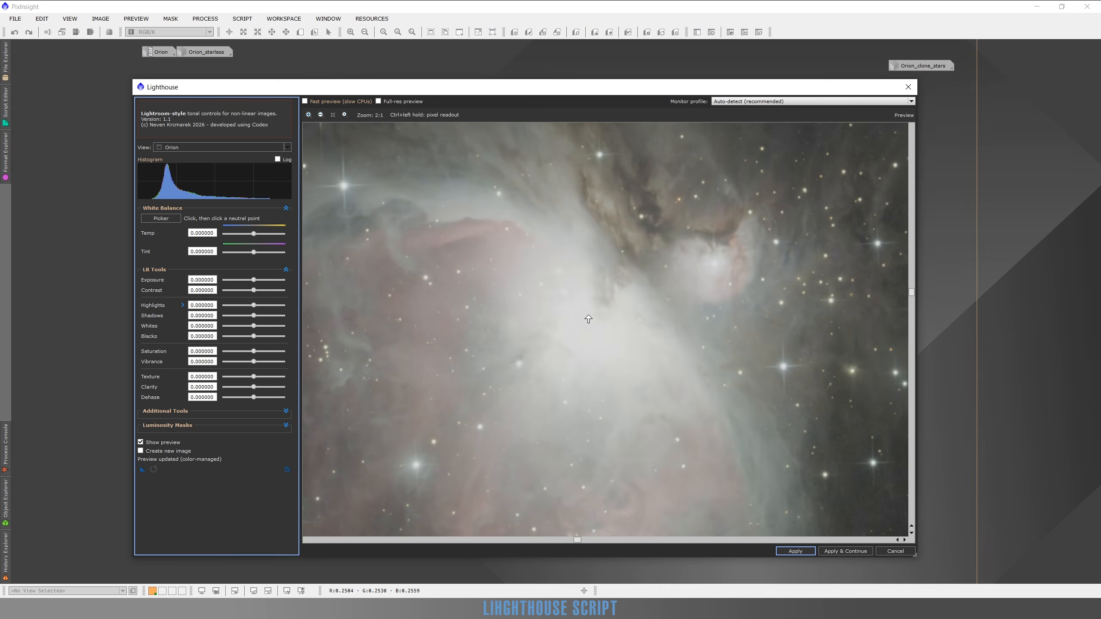
pyautogui.scroll(1, 588, 319)
pyautogui.scroll(-2, 588, 319)
pyautogui.scroll(1, 588, 319)
pyautogui.click(321, 114)
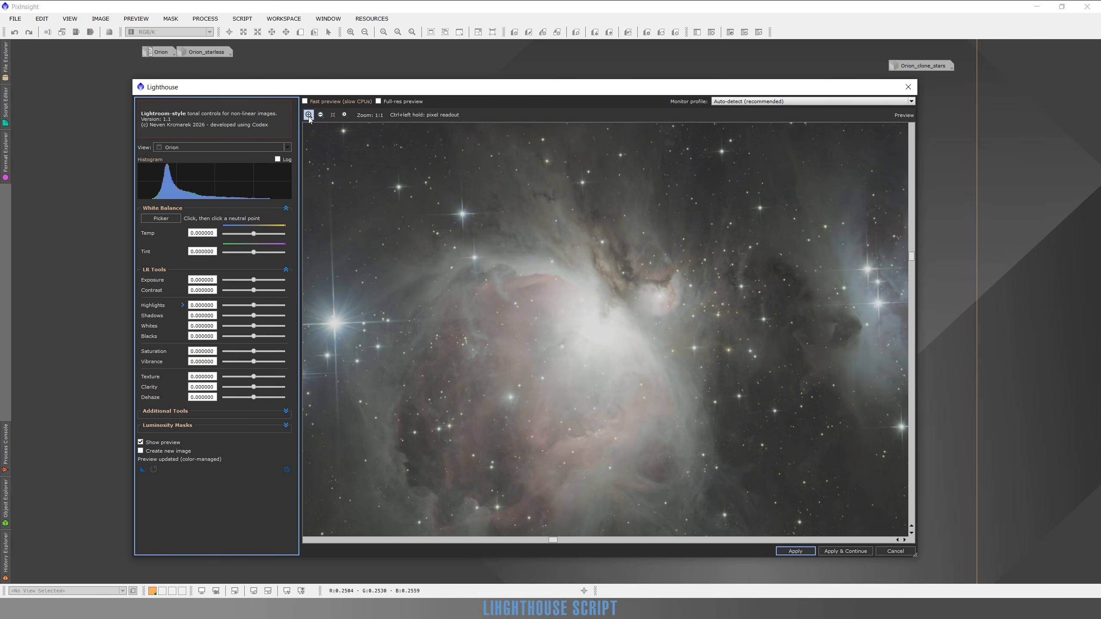
pyautogui.click(308, 114)
pyautogui.click(321, 114)
pyautogui.click(309, 115)
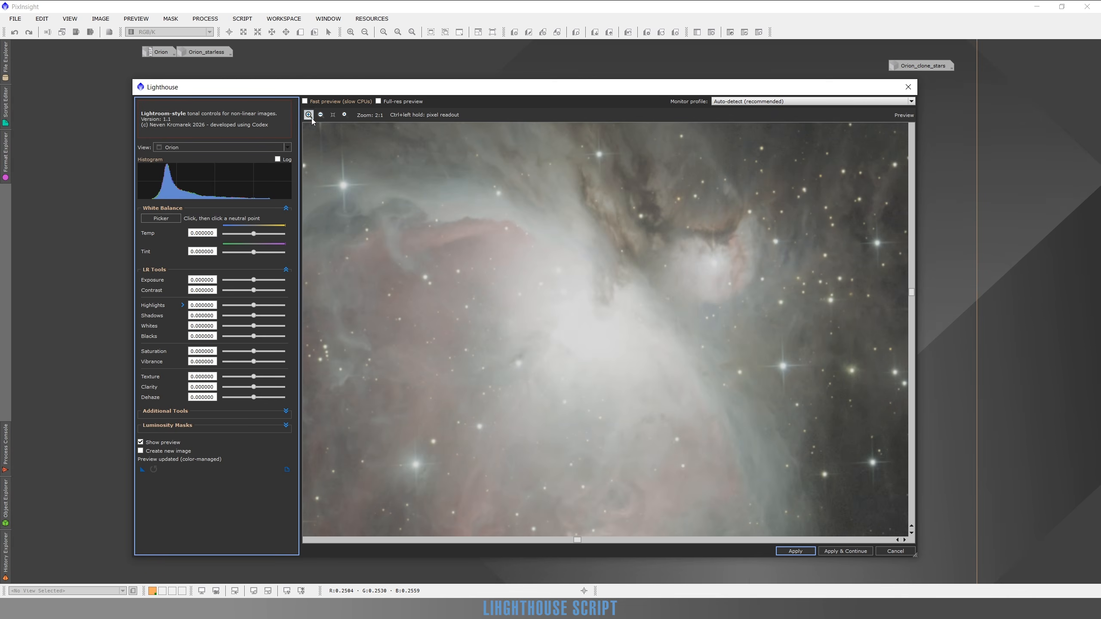
pyautogui.click(321, 115)
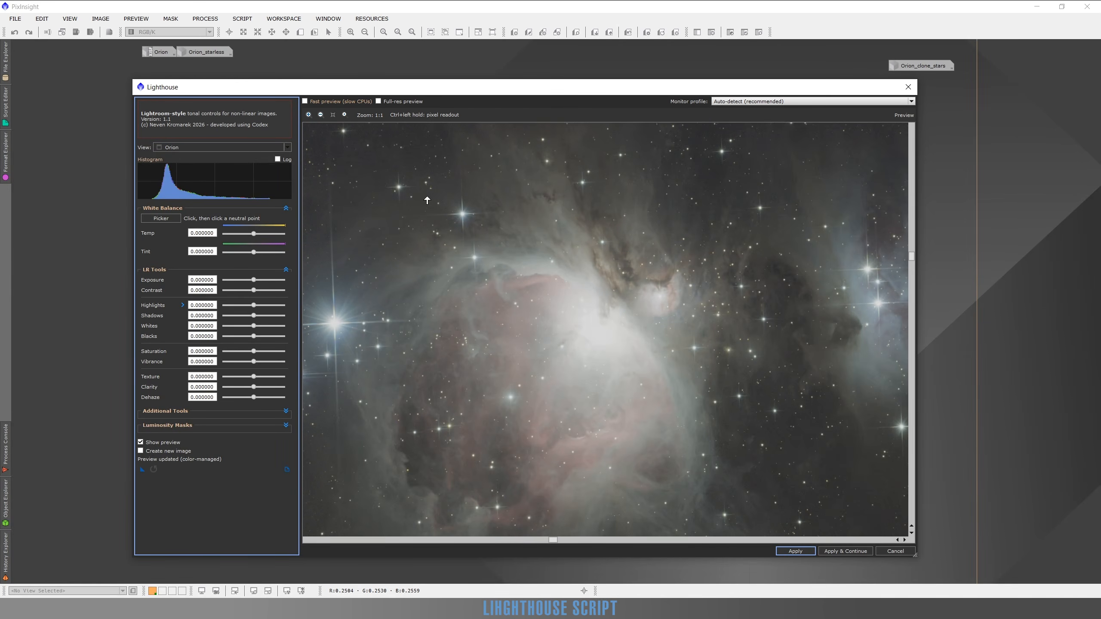
pyautogui.keyDown('ctrl'); pyautogui.click(605, 339); pyautogui.keyUp('ctrl')
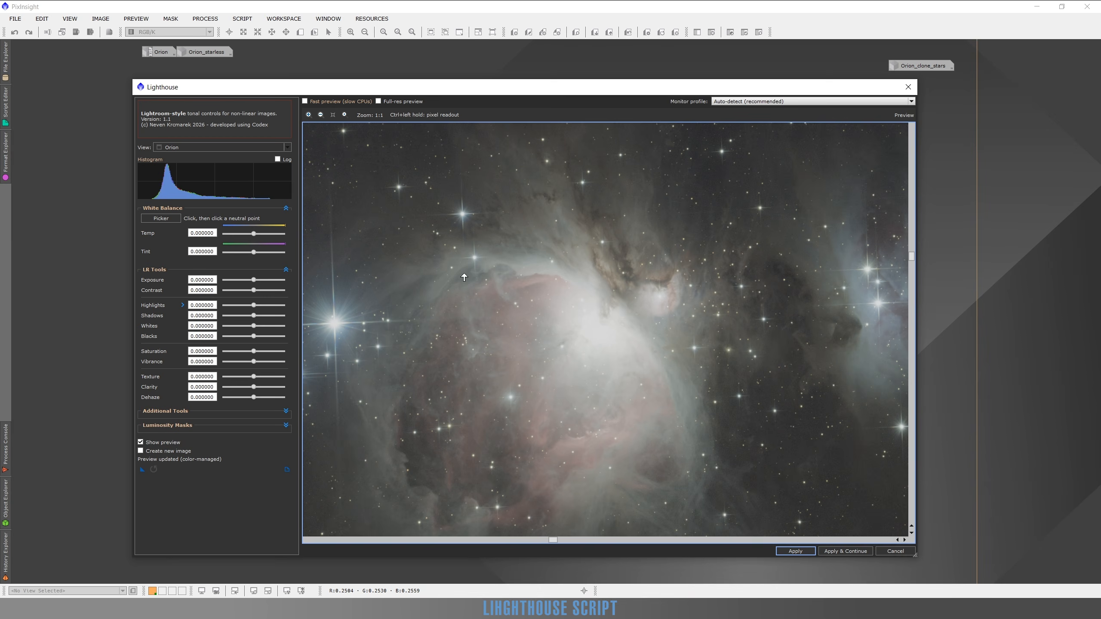
pyautogui.keyDown('ctrl'); pyautogui.click(592, 331); pyautogui.keyUp('ctrl')
# Set the Contrast to 0.24 and compare the adjusted nebula with the original image several times.
pyautogui.click(262, 291)
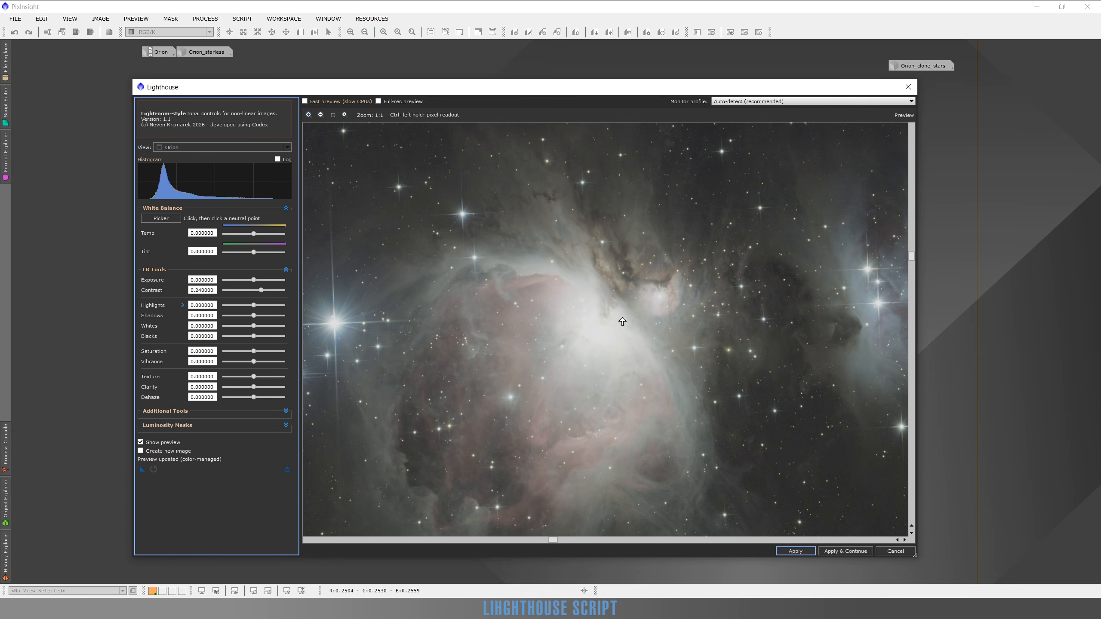
pyautogui.scroll(1, 620, 321)
pyautogui.scroll(-2, 611, 308)
pyautogui.scroll(1, 582, 307)
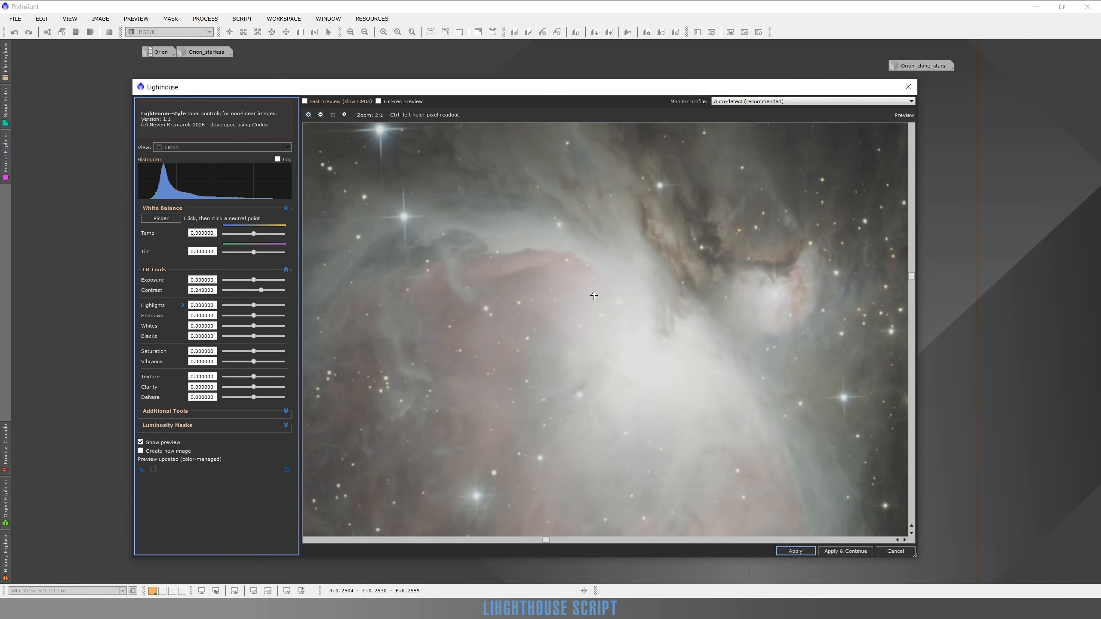
pyautogui.scroll(-1, 582, 324)
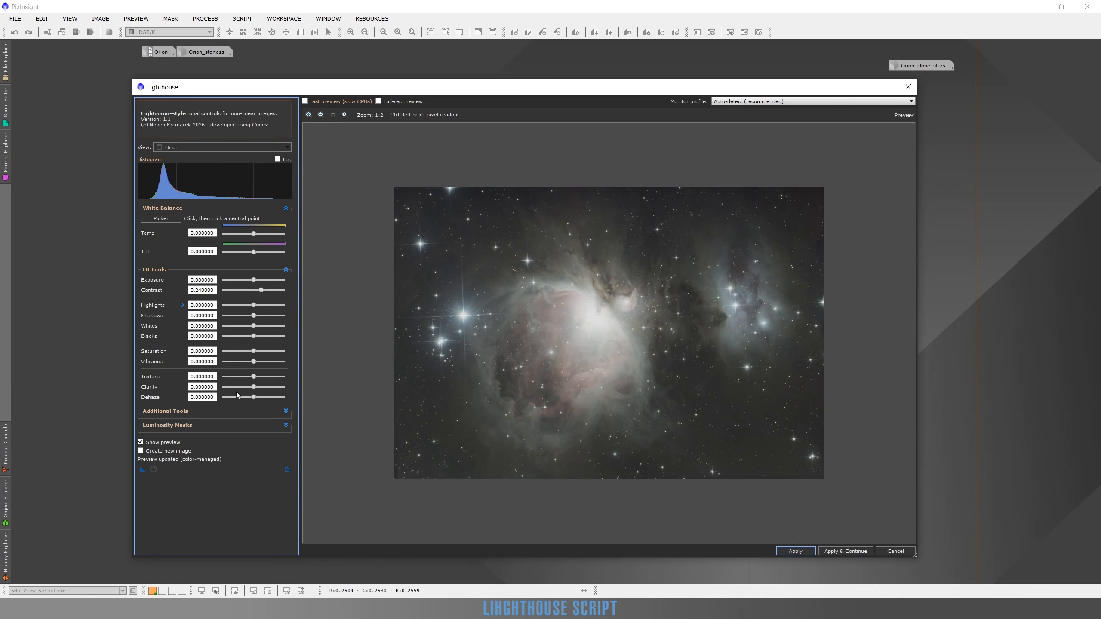
pyautogui.click(140, 443)
pyautogui.click(141, 443)
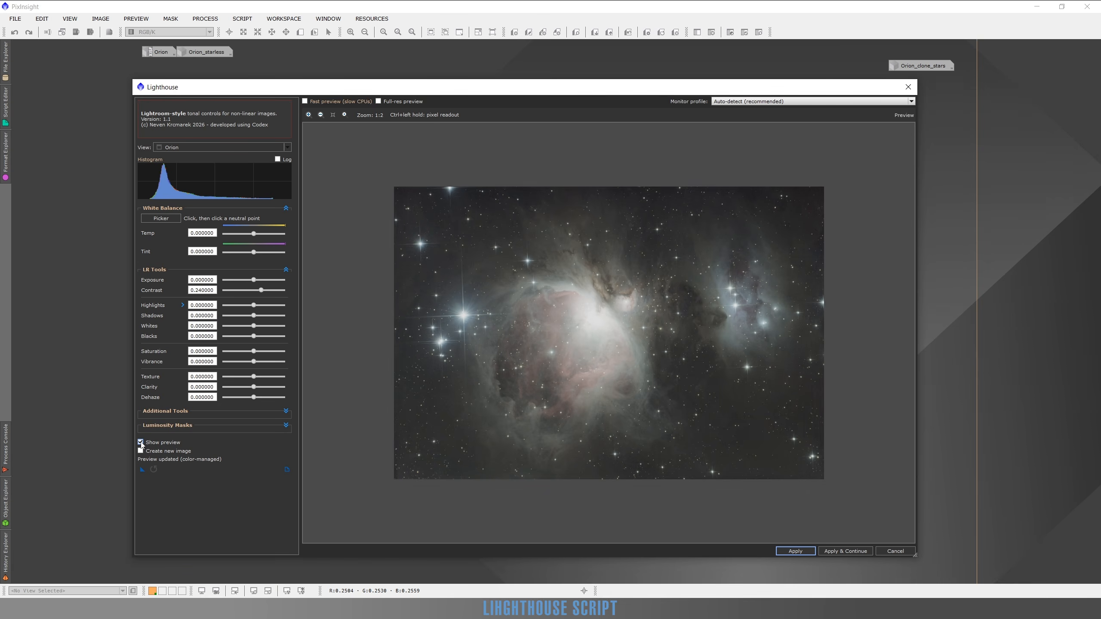
pyautogui.click(140, 443)
pyautogui.click(141, 443)
pyautogui.click(141, 442)
pyautogui.click(140, 442)
# Lower the Highlights to -0.52 and compare the nebula's core with the original image.
pyautogui.scroll(1, 585, 312)
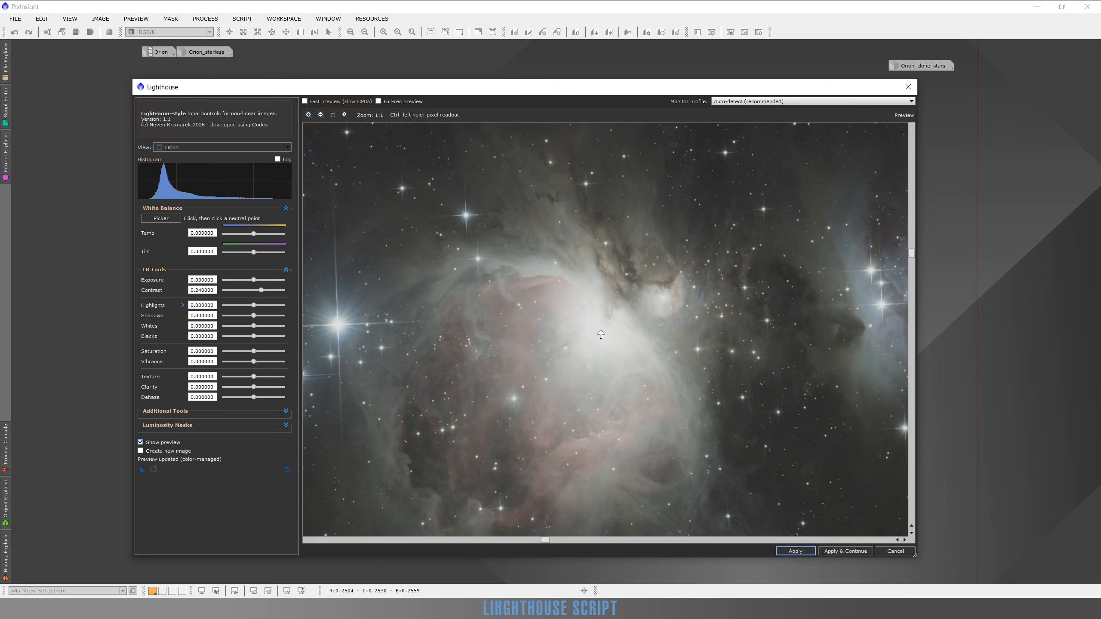
pyautogui.scroll(1, 601, 333)
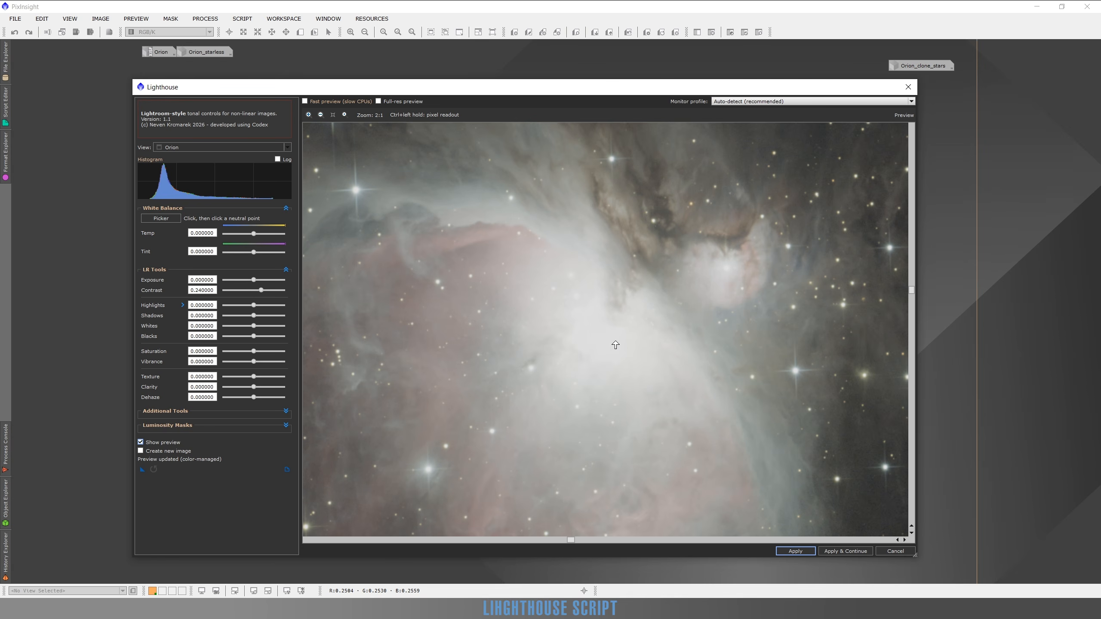
pyautogui.click(243, 306)
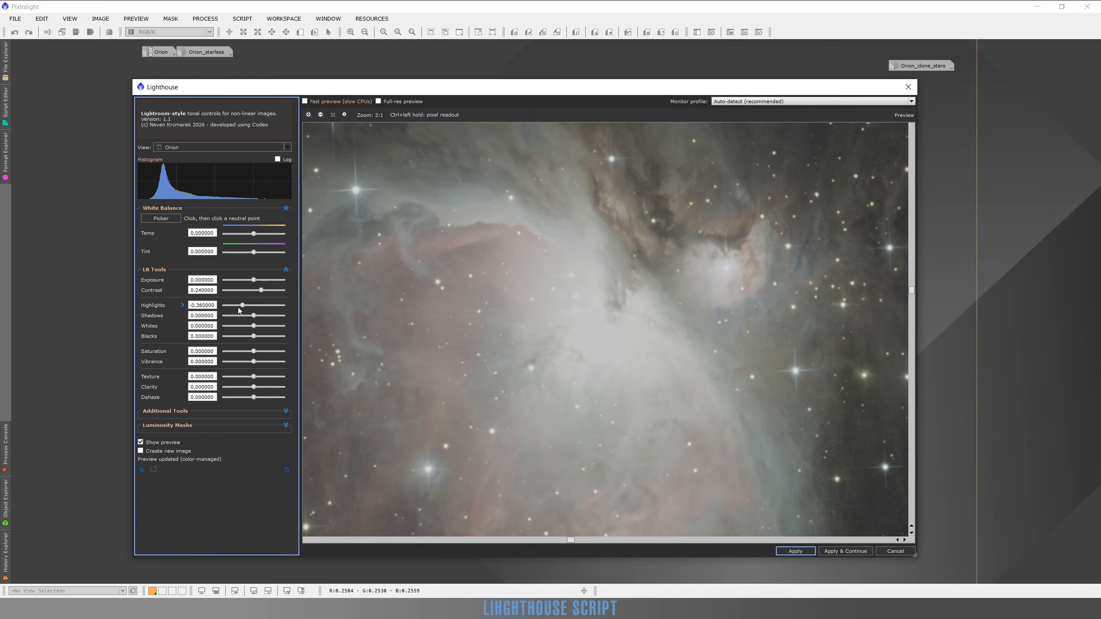
pyautogui.click(238, 307)
pyautogui.click(142, 444)
pyautogui.click(143, 443)
pyautogui.click(142, 443)
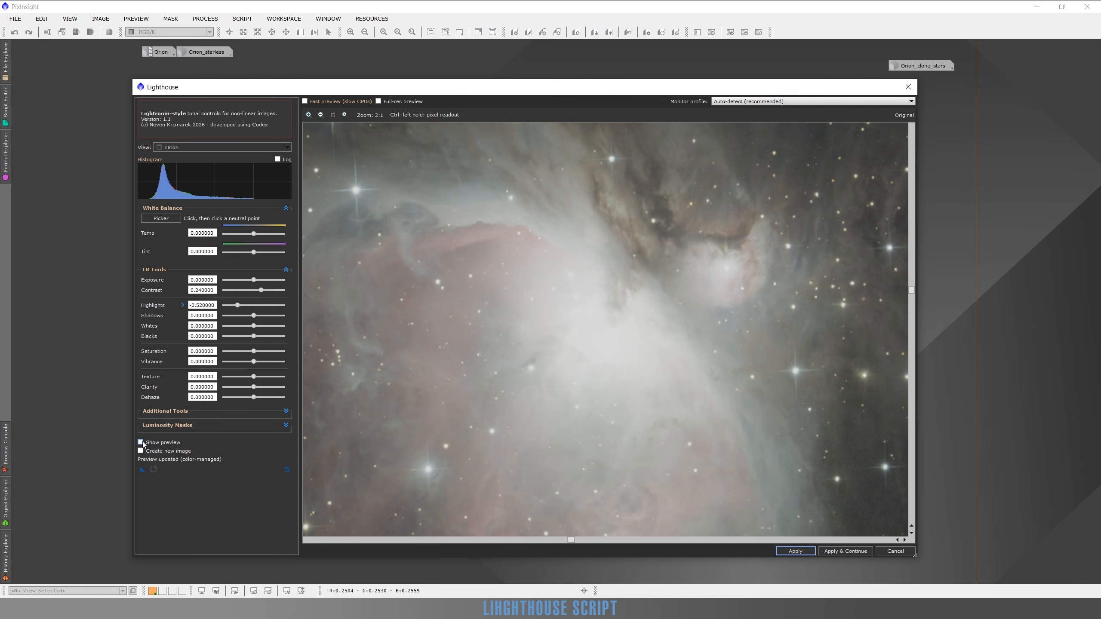
pyautogui.click(142, 442)
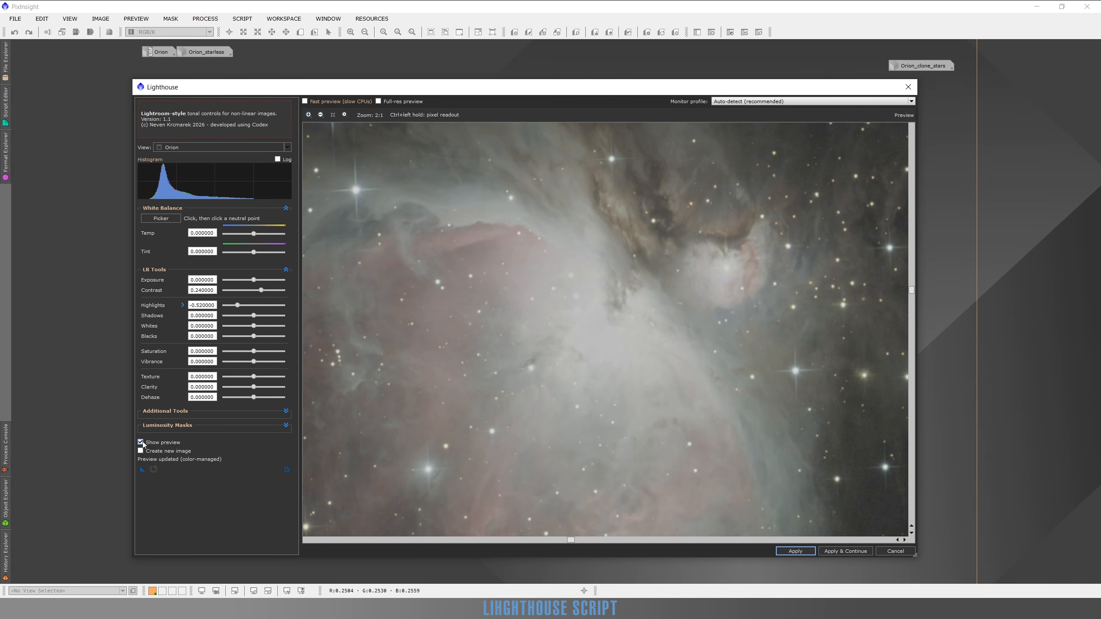
# Reveal the highlight recovery control, raise HL Recovery in stages to 0.97, and inspect the nebula's core.
pyautogui.click(182, 306)
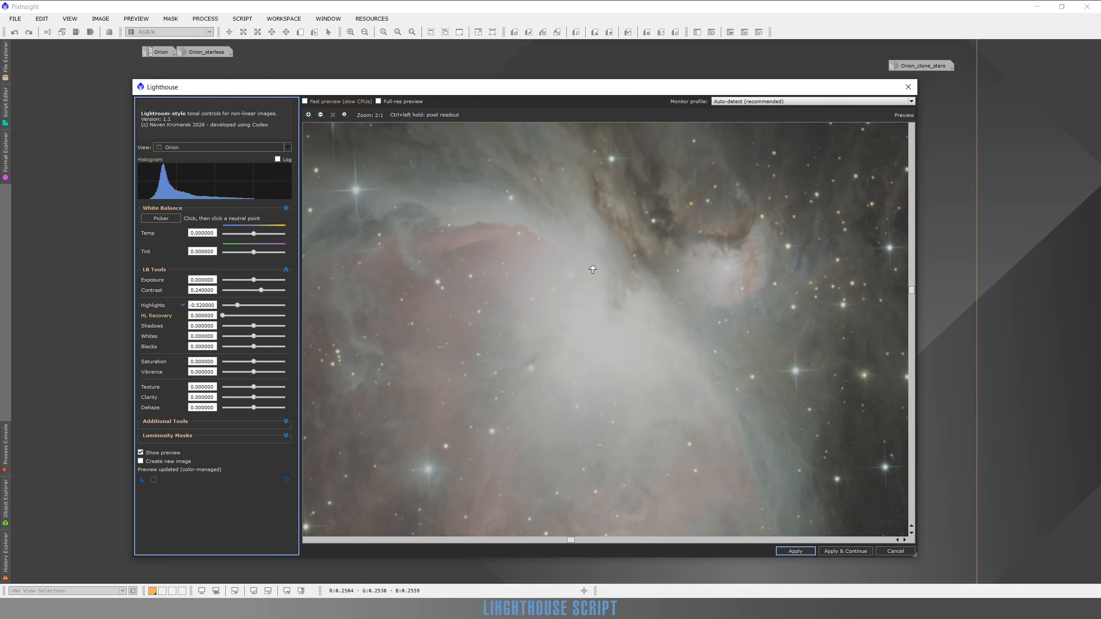
pyautogui.click(226, 316)
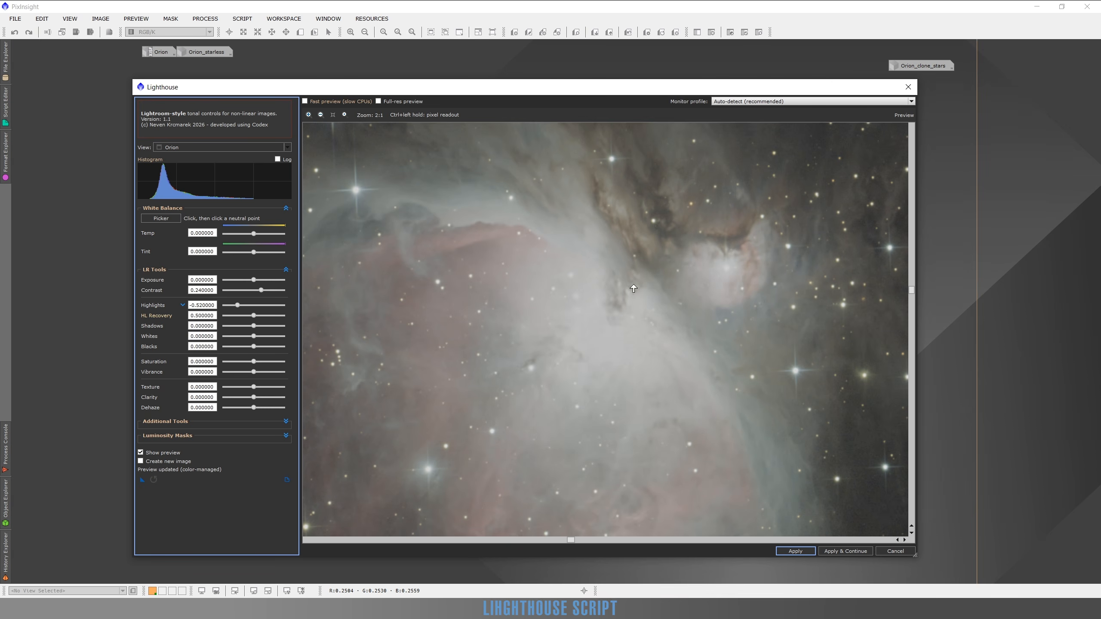
pyautogui.click(265, 315)
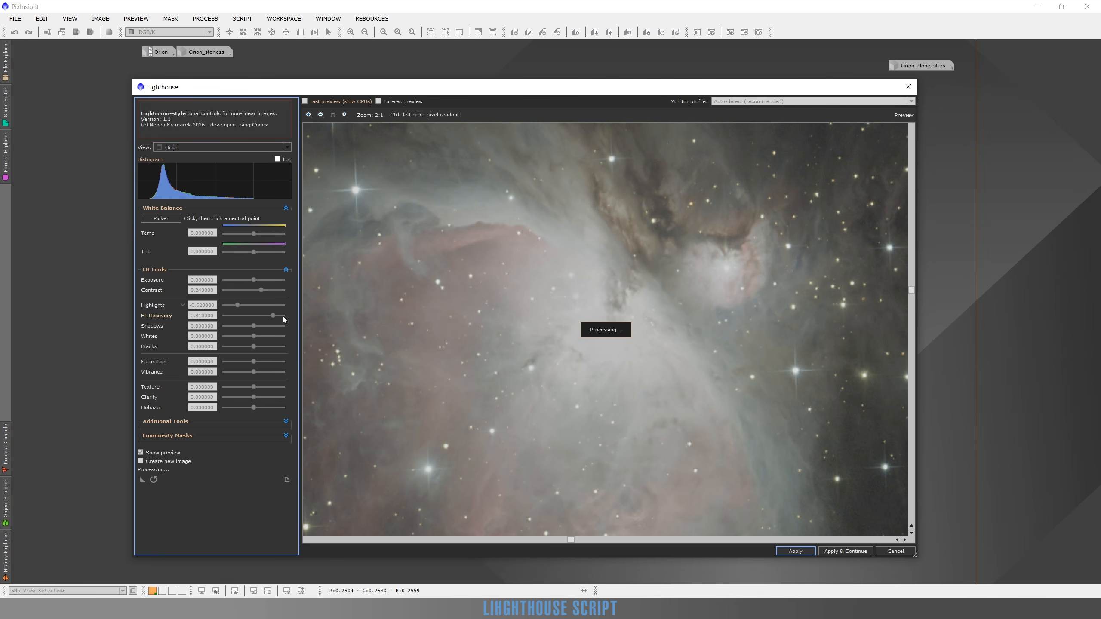
pyautogui.click(282, 317)
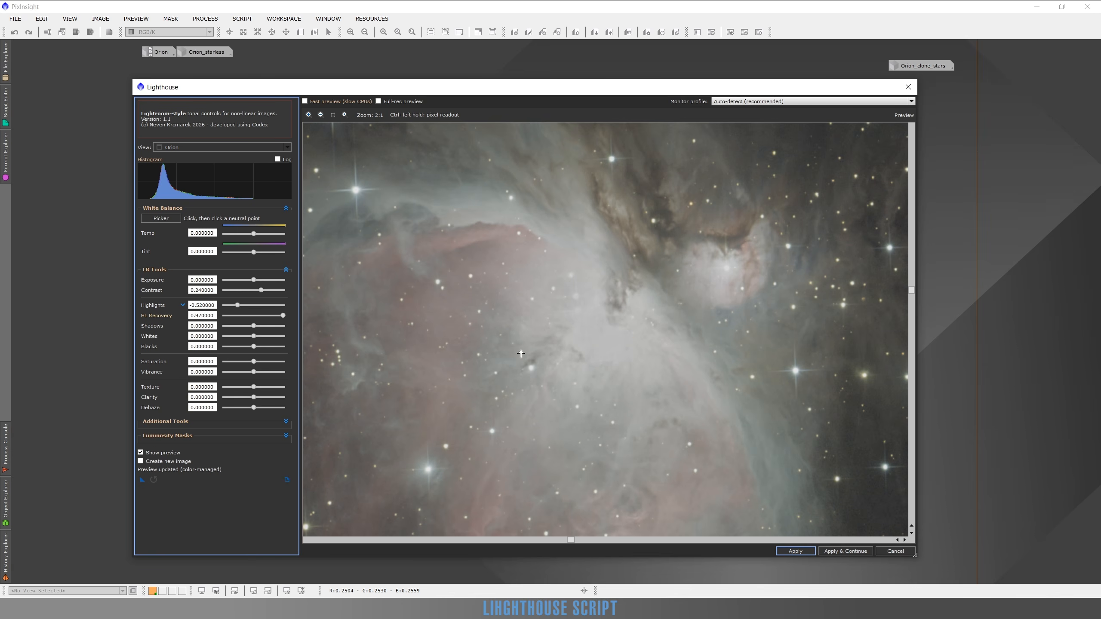
pyautogui.scroll(1, 544, 285)
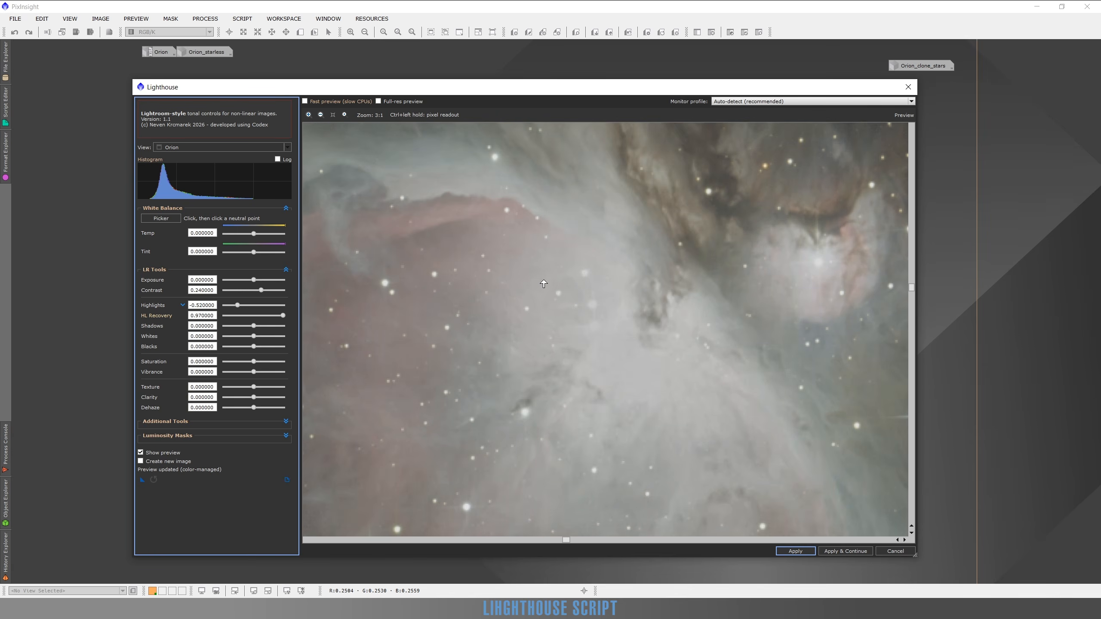
# Reduce HL Recovery to 0.57, inspect the nebula's core at 2:1 to 4:1 zoom, and hide the highlight recovery control.
pyautogui.scroll(1, 544, 284)
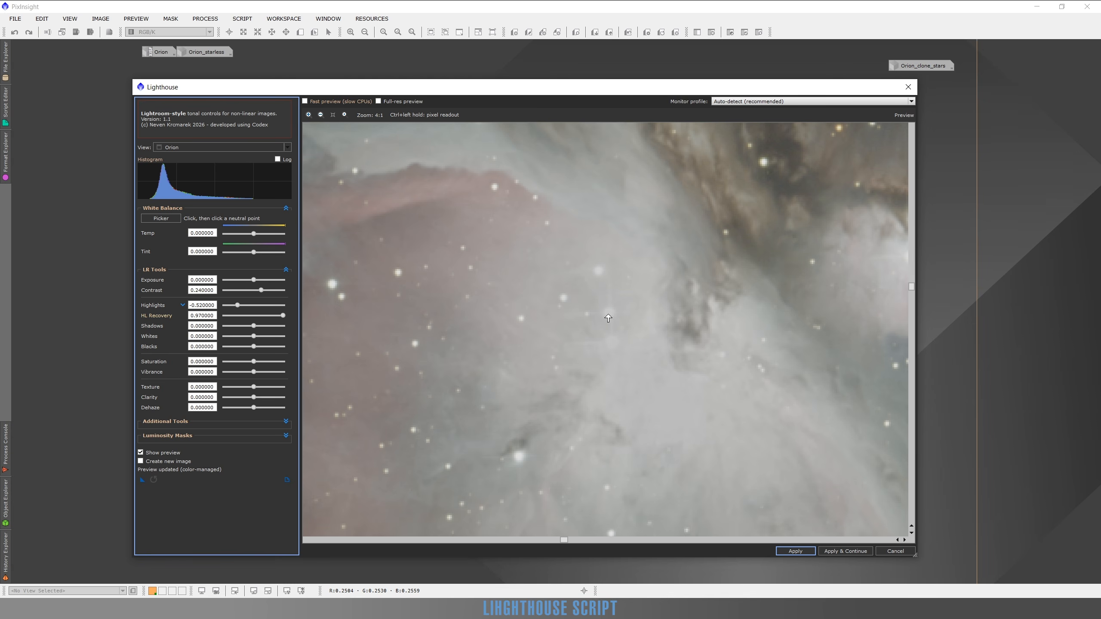
pyautogui.scroll(-1, 634, 327)
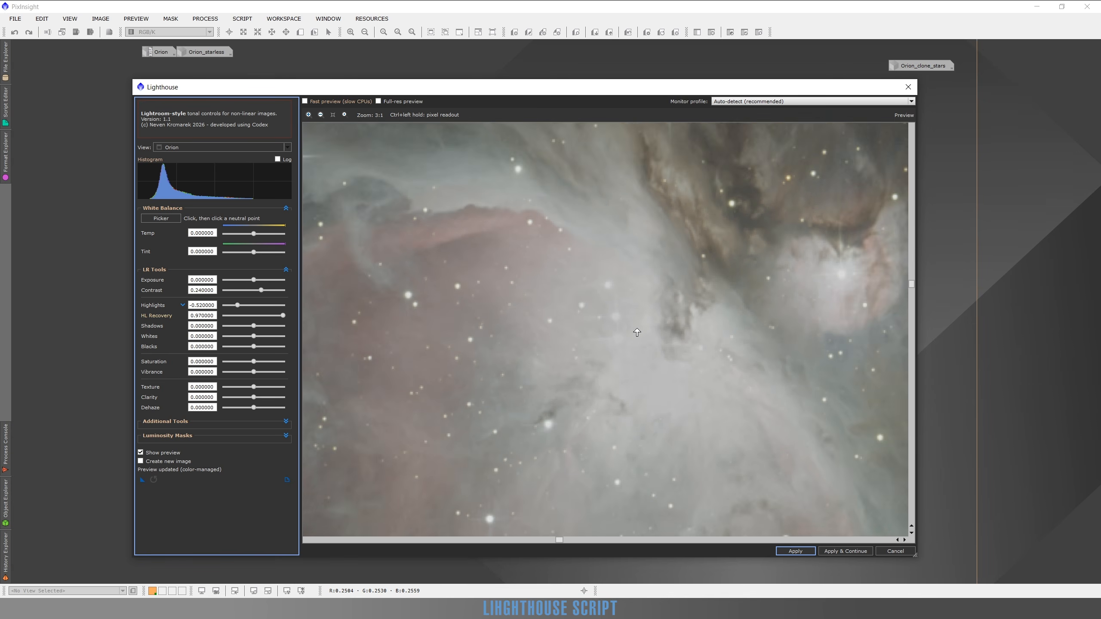
pyautogui.scroll(-1, 662, 367)
pyautogui.scroll(1, 712, 379)
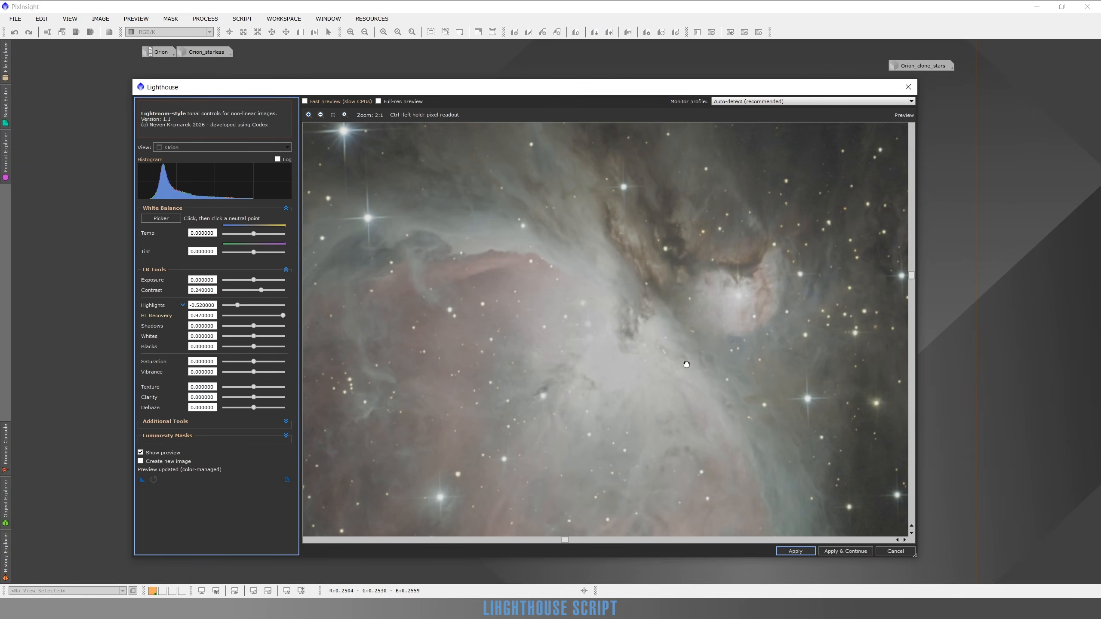
pyautogui.scroll(1, 651, 368)
pyautogui.moveTo(283, 315); pyautogui.dragTo(258, 316)
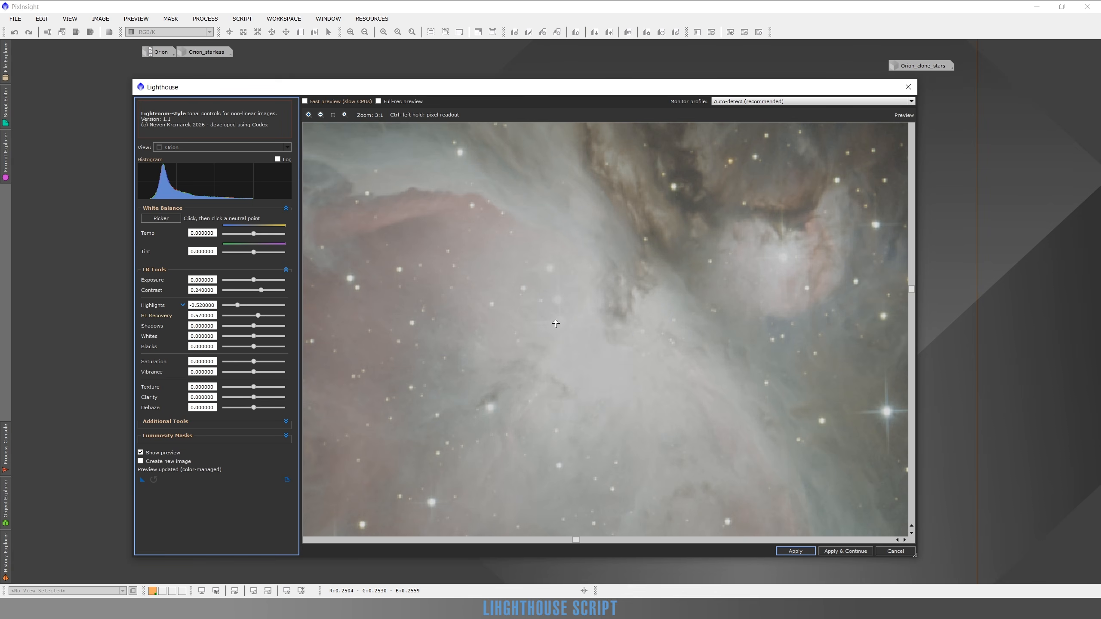
pyautogui.scroll(-1, 555, 324)
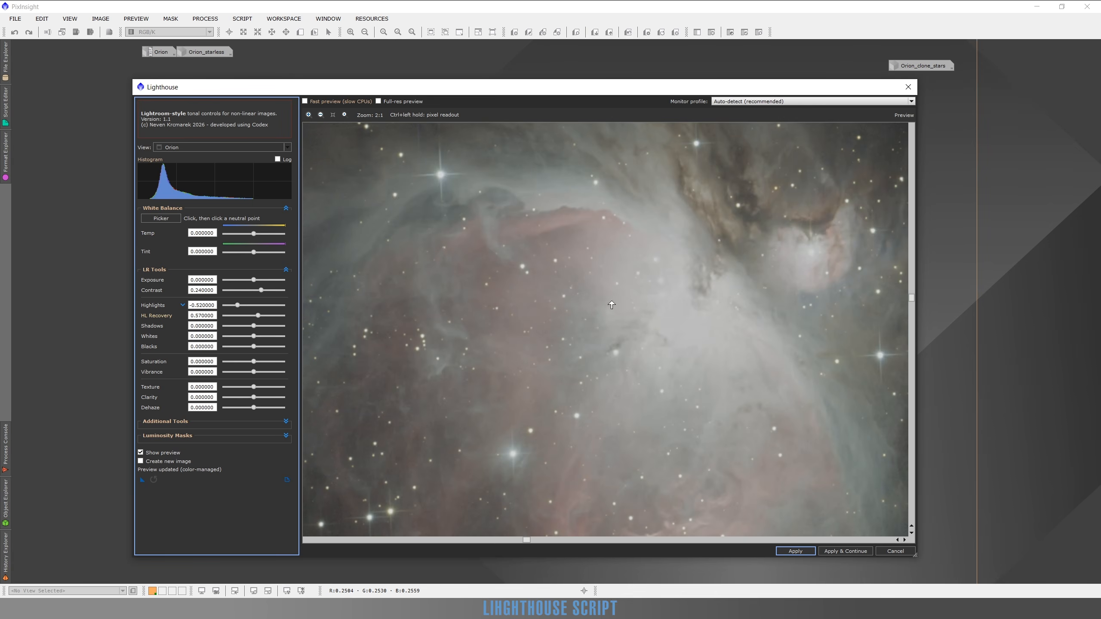
pyautogui.moveTo(698, 330); pyautogui.dragTo(631, 355)
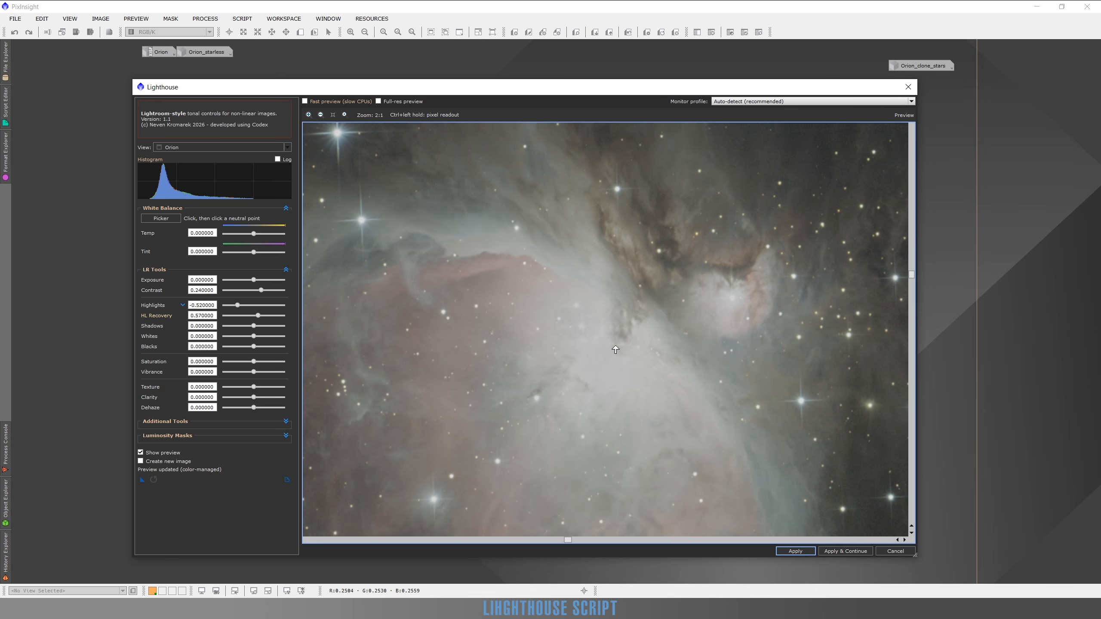
pyautogui.moveTo(641, 309)
pyautogui.mouseDown()
pyautogui.moveTo(651, 307)
pyautogui.moveTo(630, 297)
pyautogui.moveTo(648, 322)
pyautogui.mouseUp()
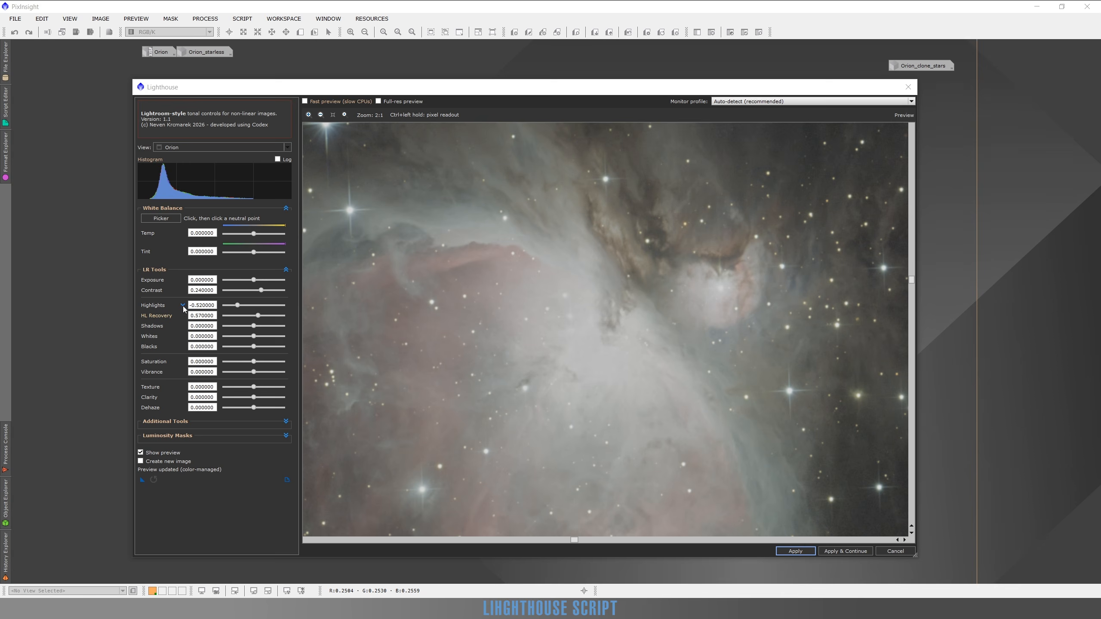
pyautogui.click(183, 305)
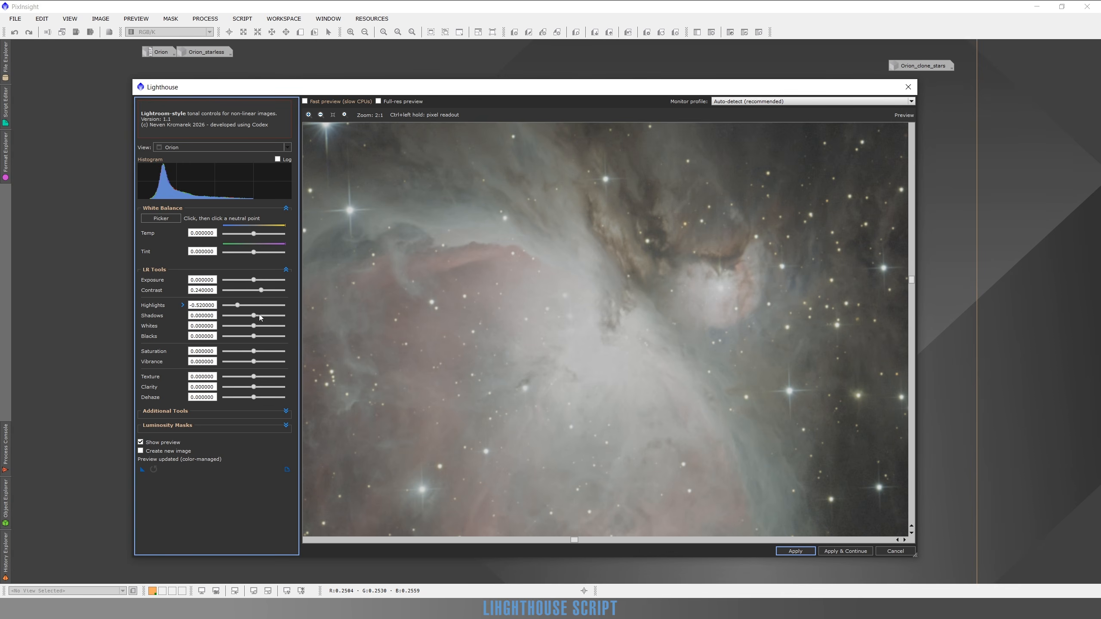
# View the whole Orion image at 1:2, try the Whites at 0.24, and settle them at 0.12.
pyautogui.scroll(-2, 595, 356)
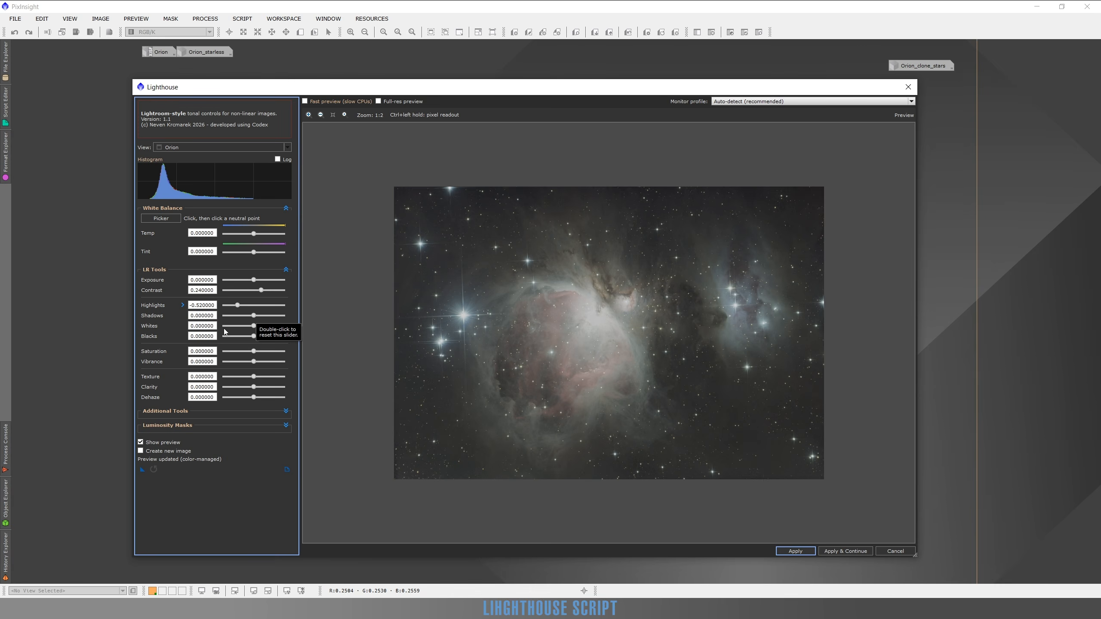
pyautogui.click(261, 325)
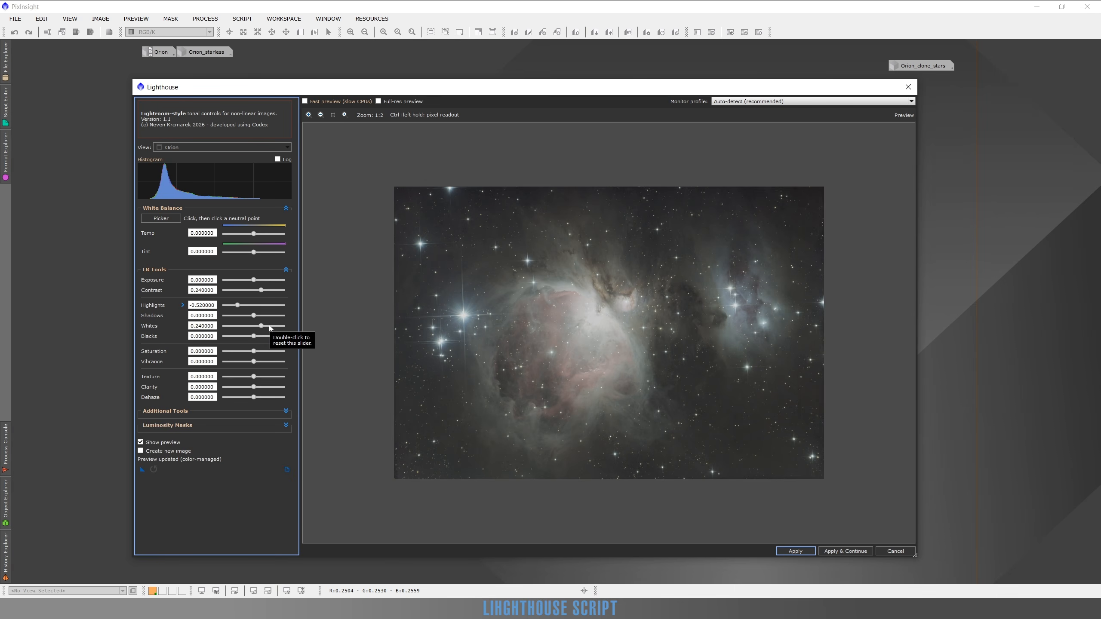
pyautogui.click(259, 326)
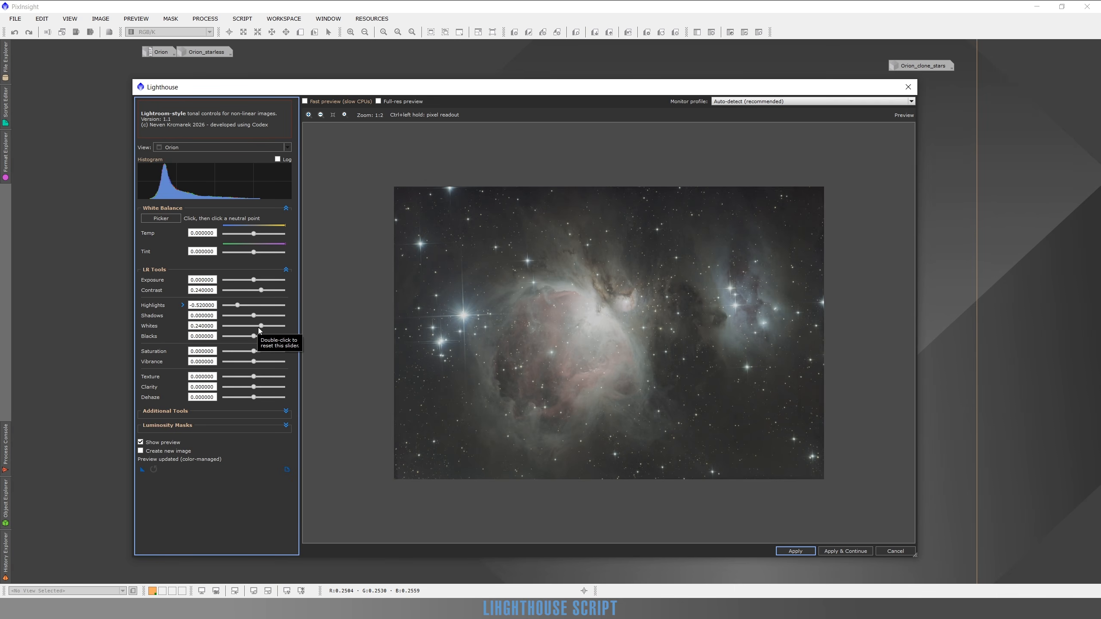
pyautogui.moveTo(260, 328); pyautogui.dragTo(259, 328)
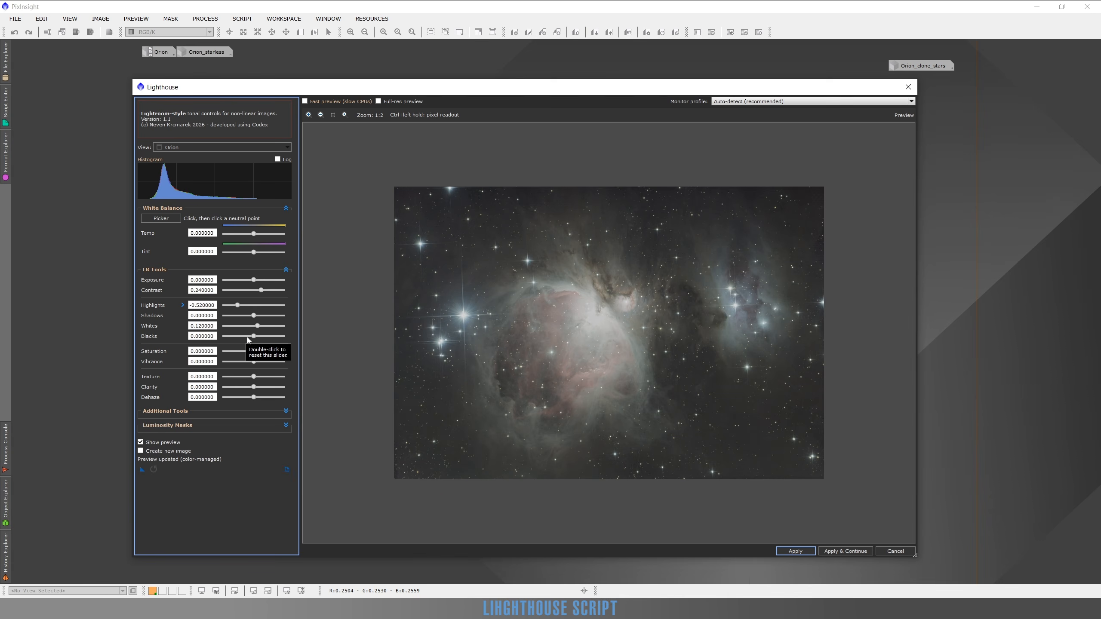
# Try the Blacks at -0.26, settle them at -0.06, and sample pixel values in the dark background sky.
pyautogui.click(246, 336)
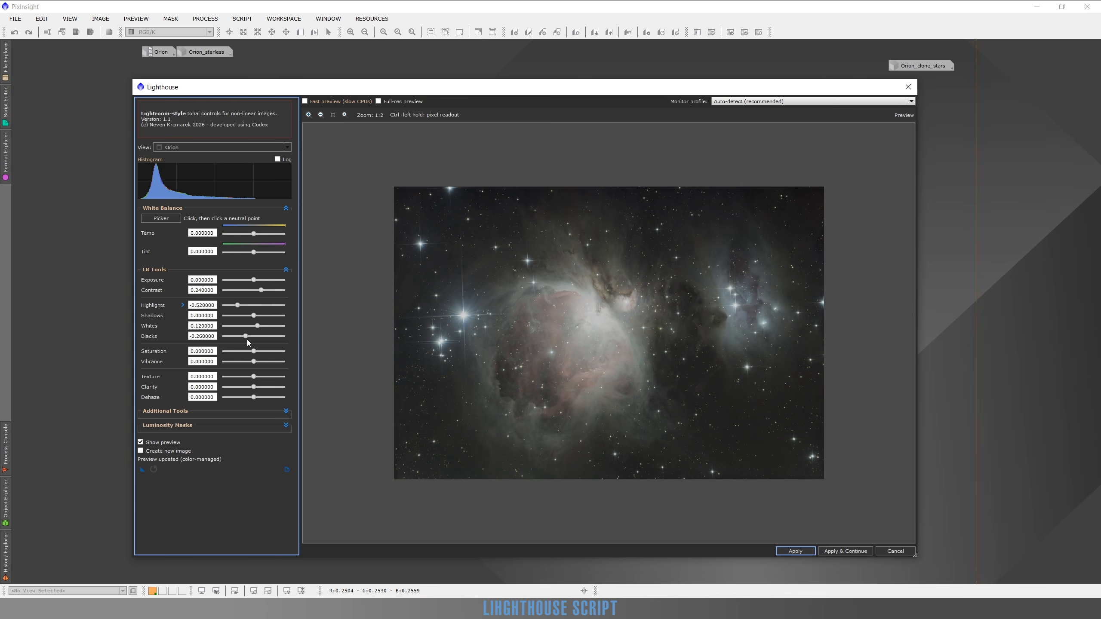
pyautogui.moveTo(246, 339); pyautogui.dragTo(253, 339)
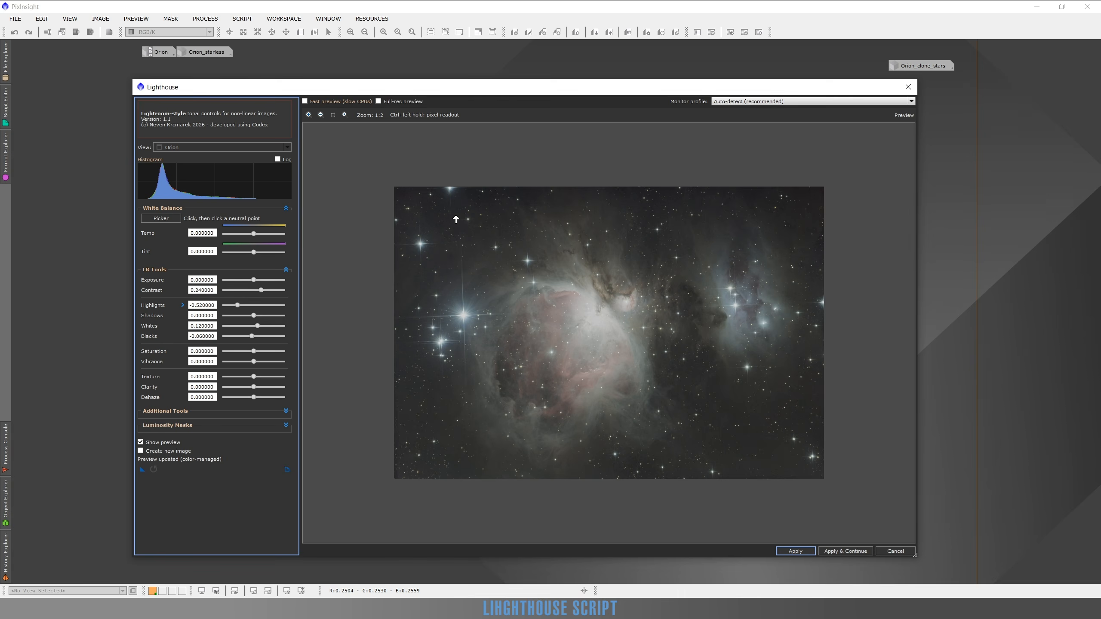
pyautogui.keyDown('ctrl'); pyautogui.click(488, 205); pyautogui.keyUp('ctrl')
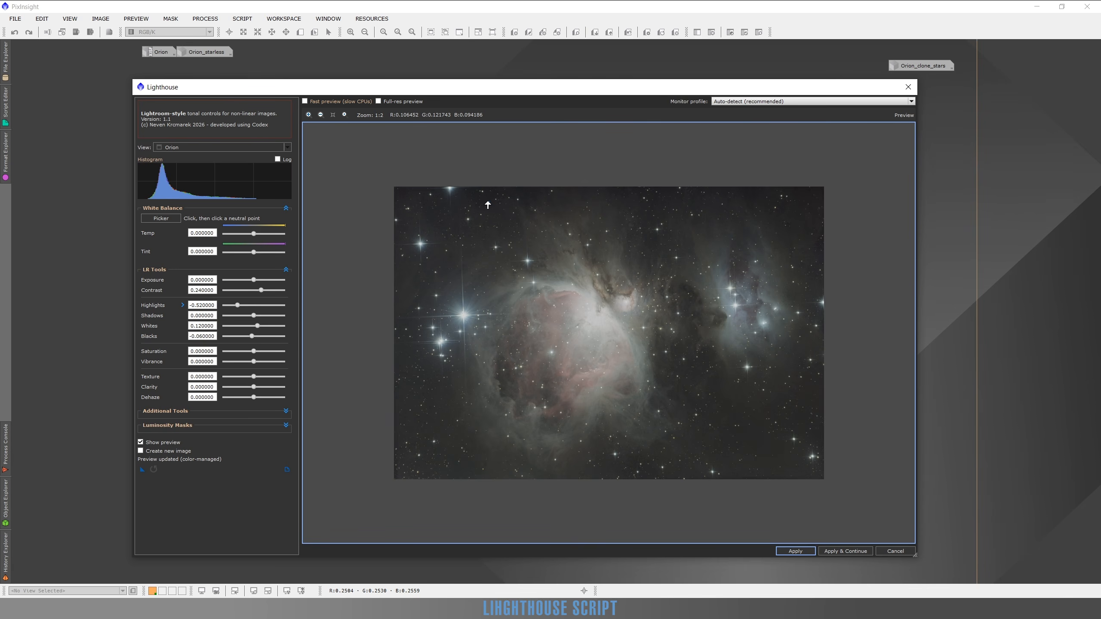
pyautogui.keyDown('ctrl'); pyautogui.click(768, 457); pyautogui.keyUp('ctrl')
# Raise the Vibrance in stages to 0.6 and inspect the colors across the nebula at 1:1 zoom.
pyautogui.click(265, 361)
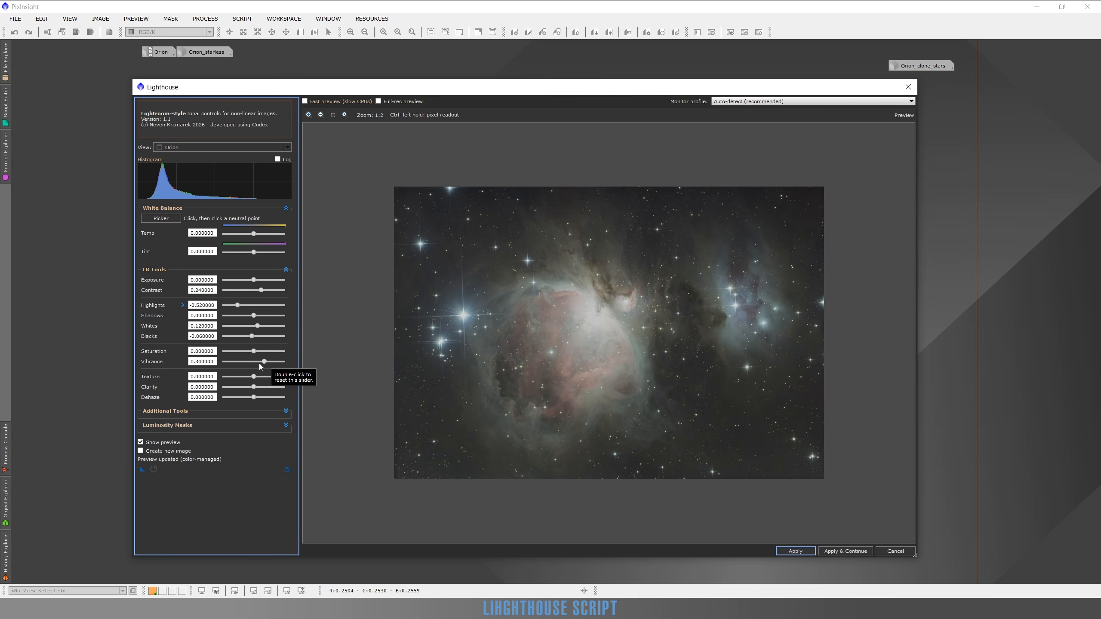
pyautogui.click(268, 362)
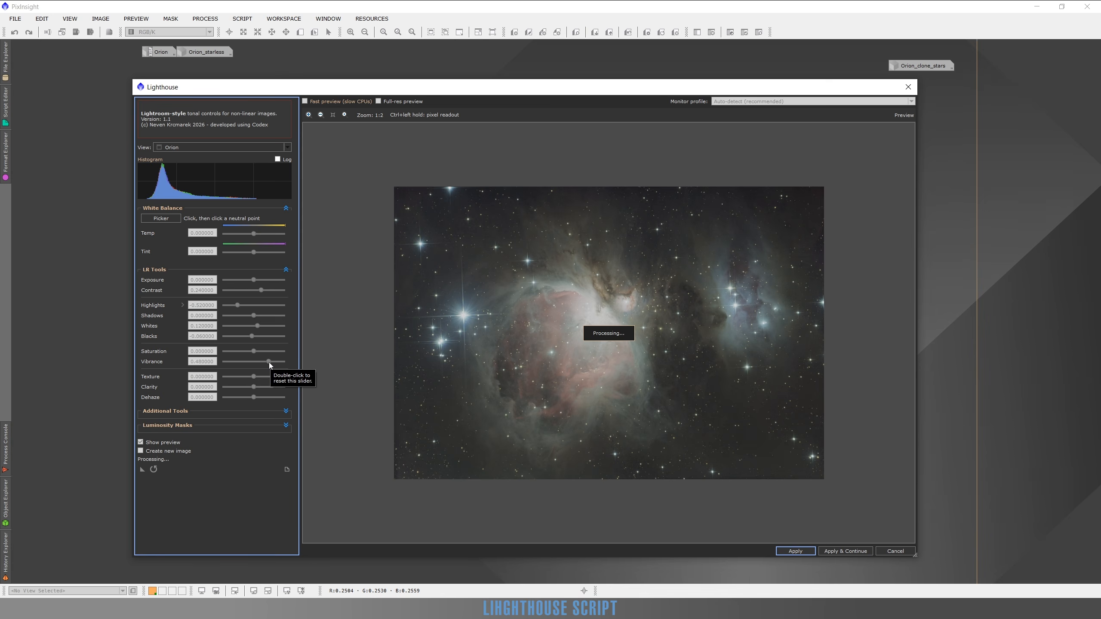
pyautogui.click(272, 362)
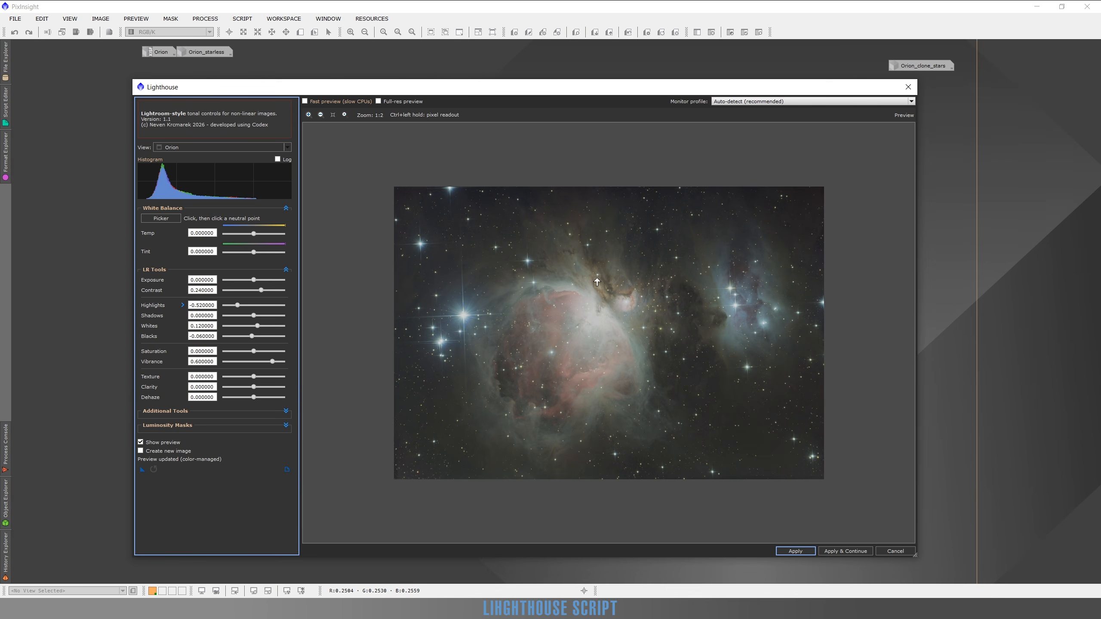
pyautogui.scroll(1, 759, 300)
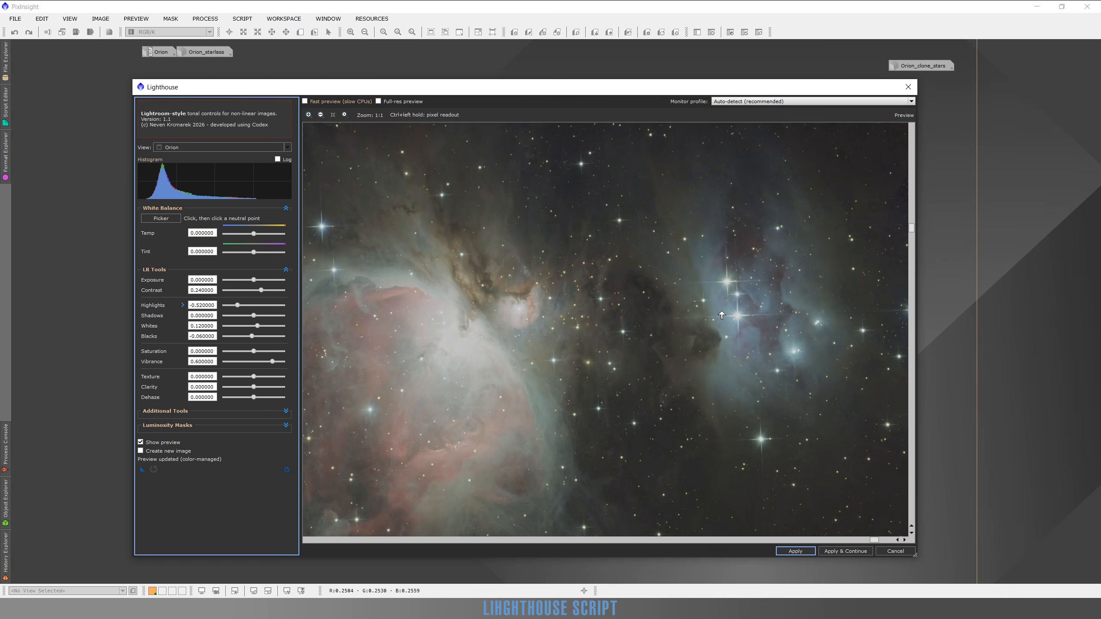
pyautogui.moveTo(659, 318); pyautogui.dragTo(657, 312)
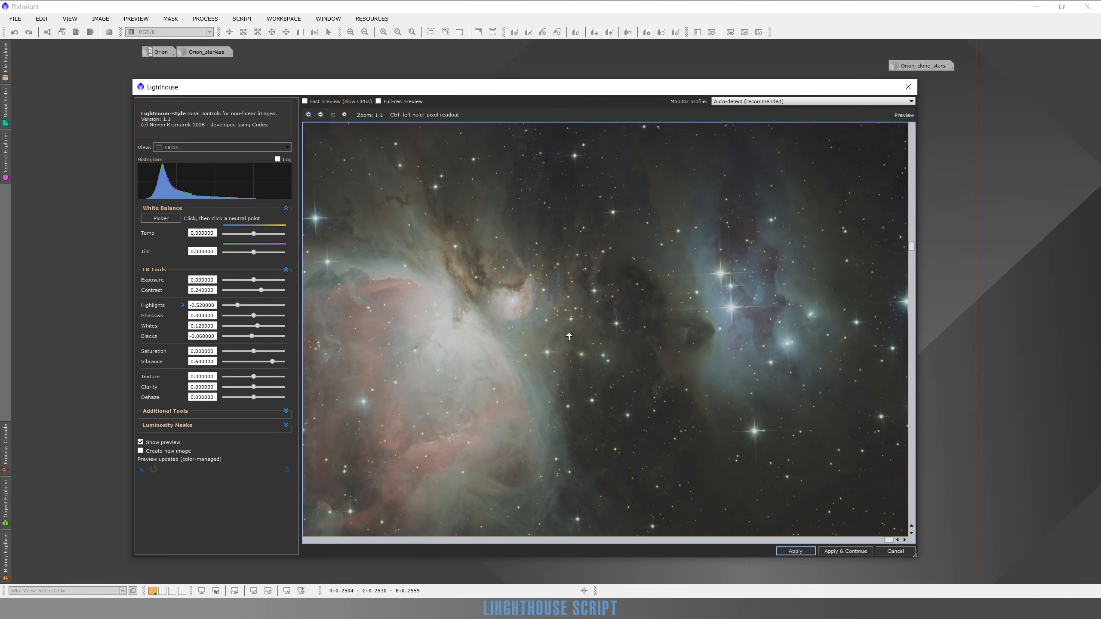
pyautogui.moveTo(546, 369); pyautogui.dragTo(701, 268)
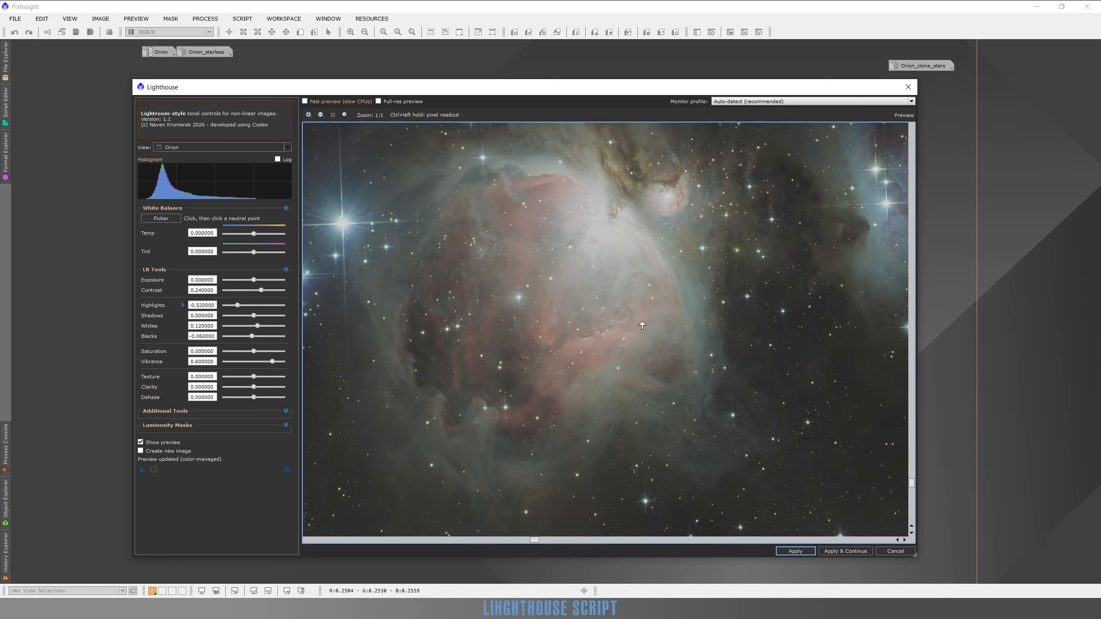
pyautogui.moveTo(604, 322); pyautogui.dragTo(715, 386)
pyautogui.moveTo(739, 276); pyautogui.dragTo(569, 376)
pyautogui.moveTo(760, 349); pyautogui.dragTo(569, 341)
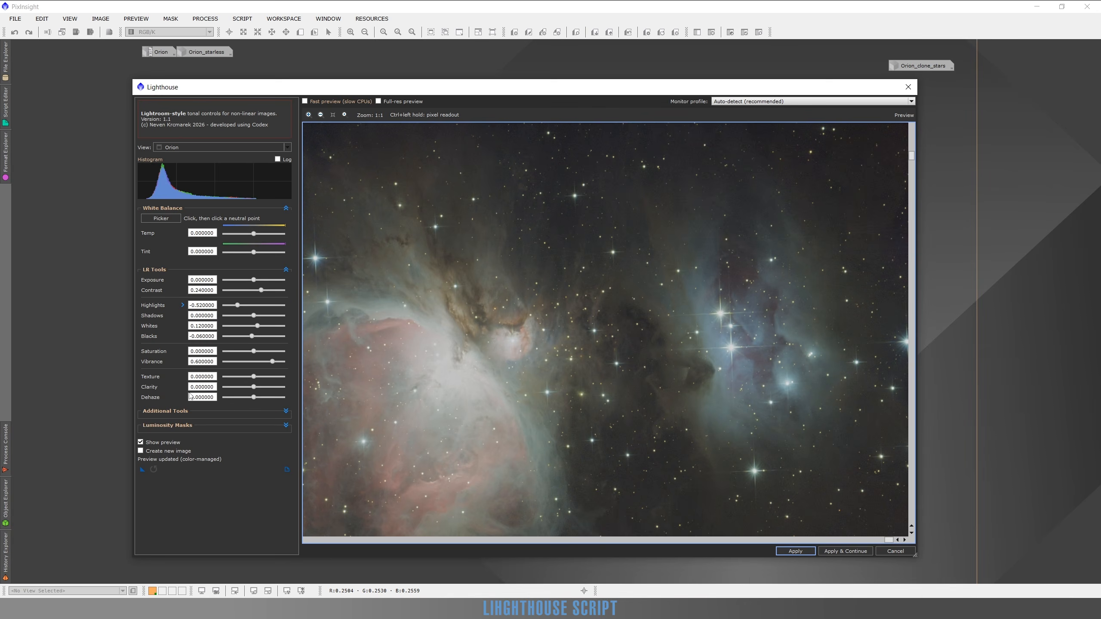
# Reveal the Additional Tools, set SCNR Green to 0.43, and compare the green removal with the original image.
pyautogui.click(286, 411)
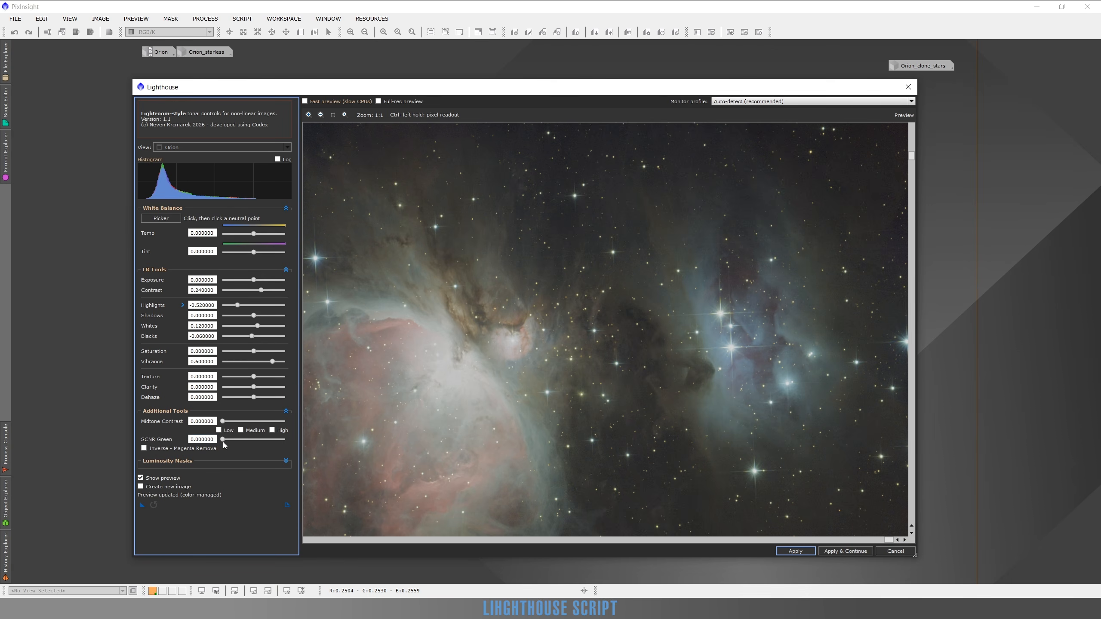
pyautogui.click(249, 440)
pyautogui.scroll(-1, 563, 406)
pyautogui.scroll(1, 720, 308)
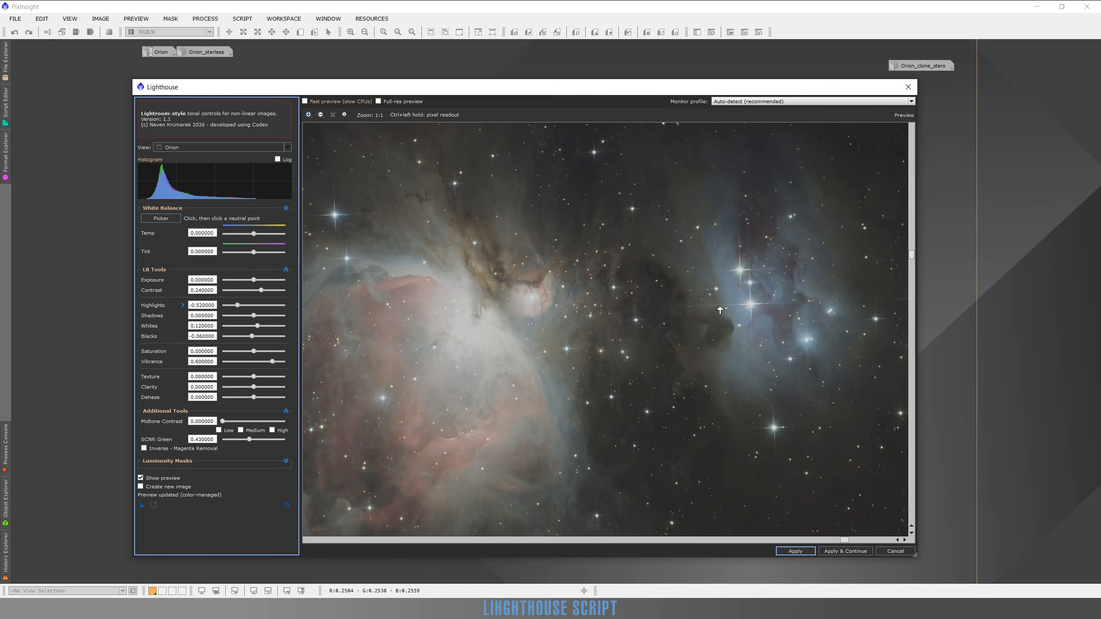
pyautogui.scroll(-1, 720, 310)
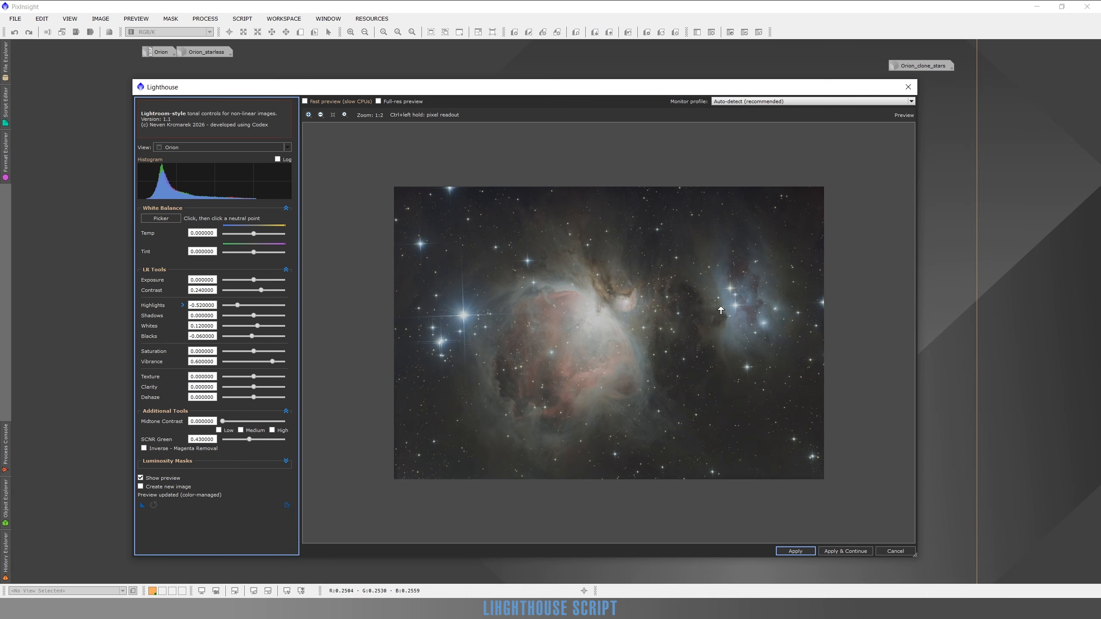
pyautogui.click(146, 478)
pyautogui.click(146, 478)
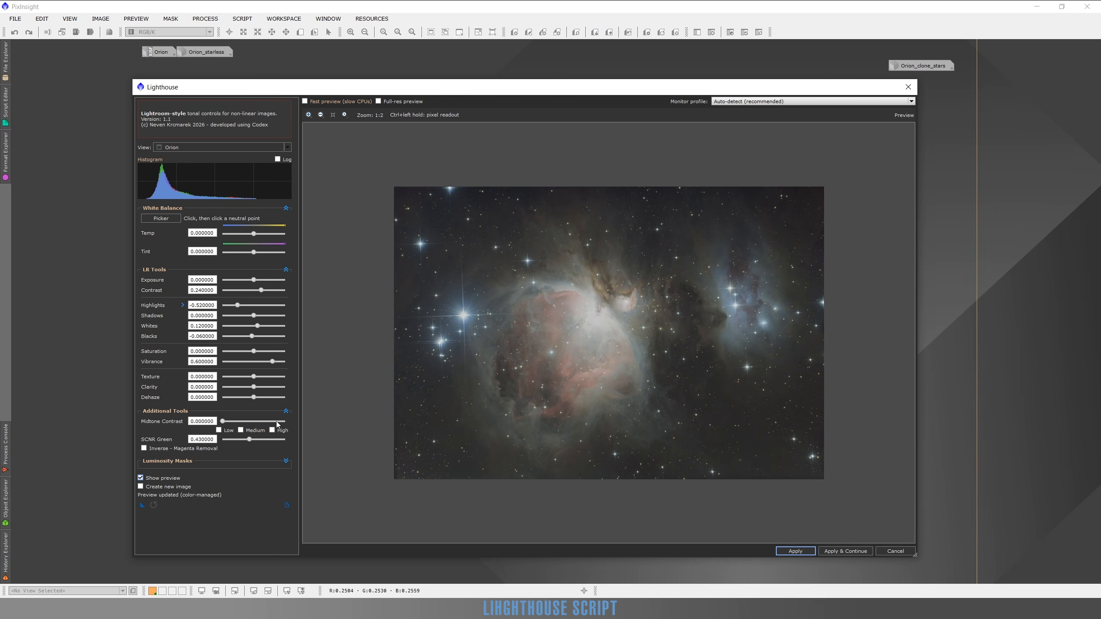
pyautogui.click(141, 478)
pyautogui.click(141, 478)
pyautogui.scroll(1, 755, 280)
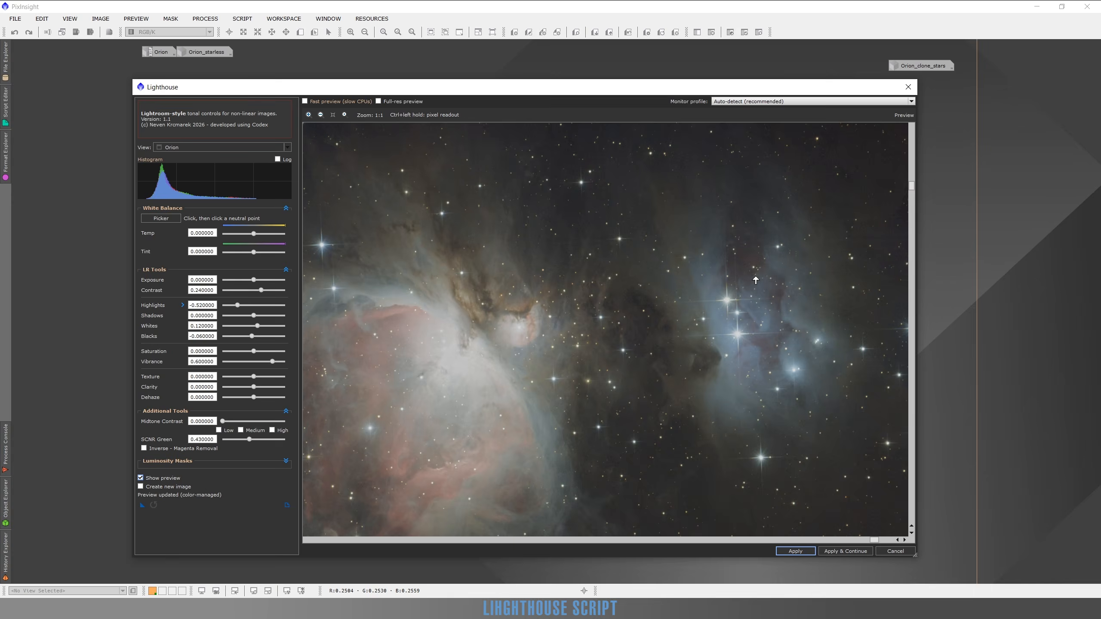
# Reset SCNR Green to 0 for comparison, raise it to 0.68, and inspect the nebula at several zoom levels.
pyautogui.click(222, 440)
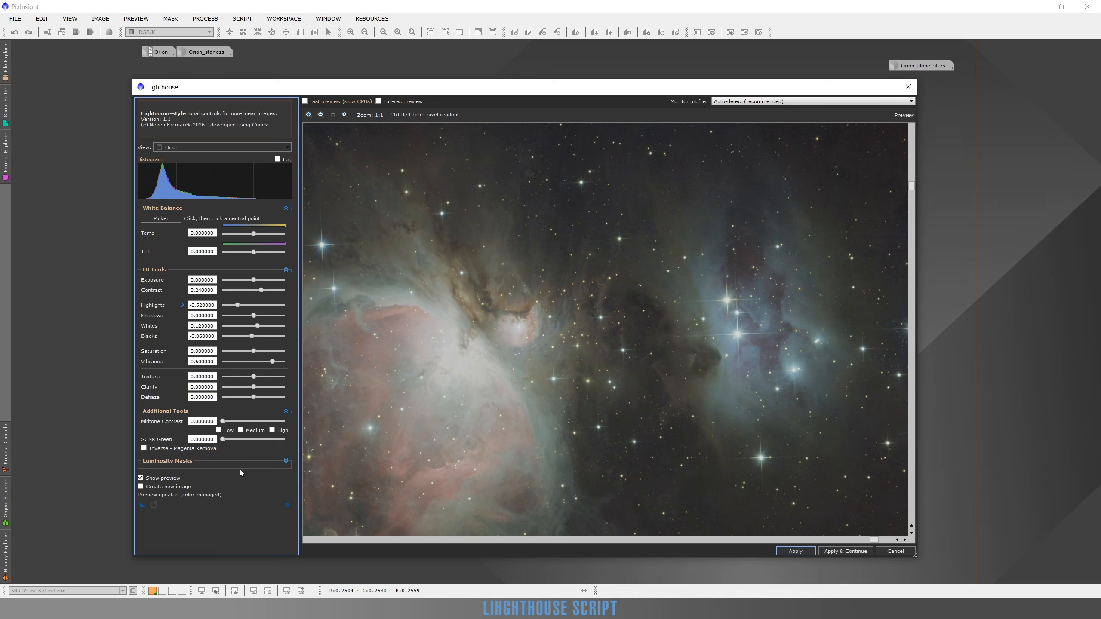
pyautogui.click(265, 441)
pyautogui.scroll(-1, 534, 384)
pyautogui.scroll(1, 656, 342)
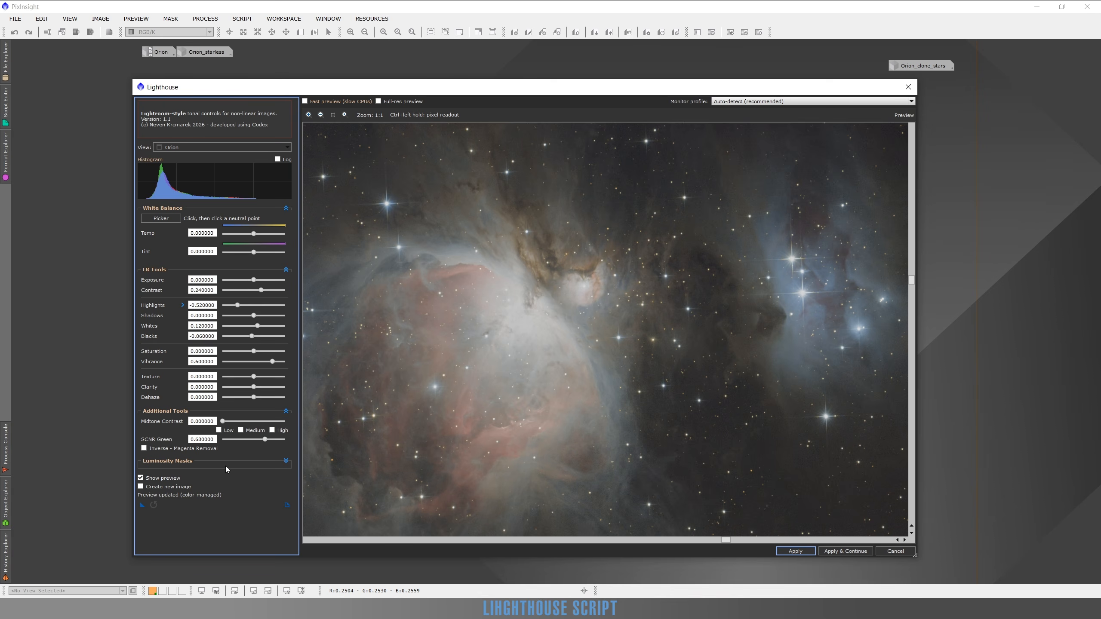
pyautogui.scroll(1, 578, 294)
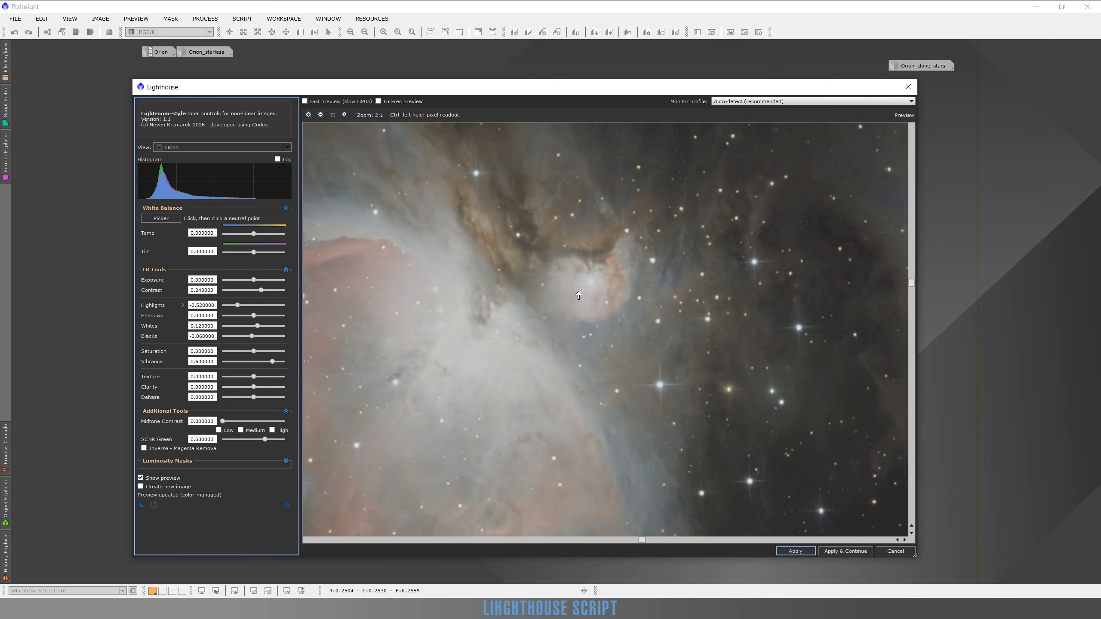
pyautogui.scroll(-1, 580, 295)
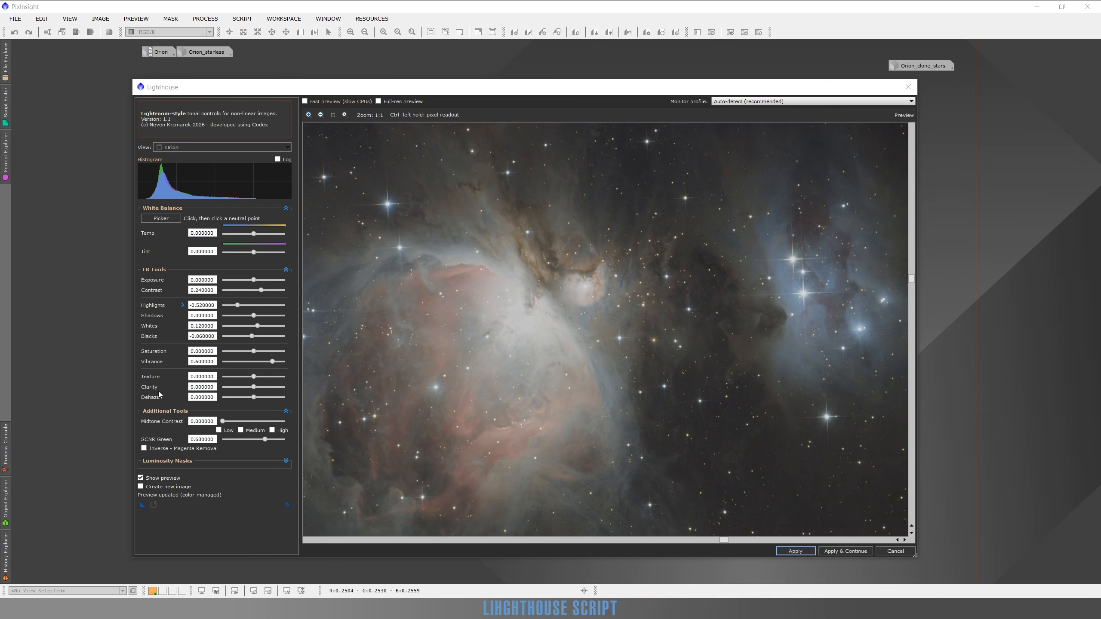
# Try the Clarity at 0.32 and 0.68 on the nebula, and bring it down to 0.02.
pyautogui.click(191, 390)
pyautogui.moveTo(257, 392); pyautogui.dragTo(265, 391)
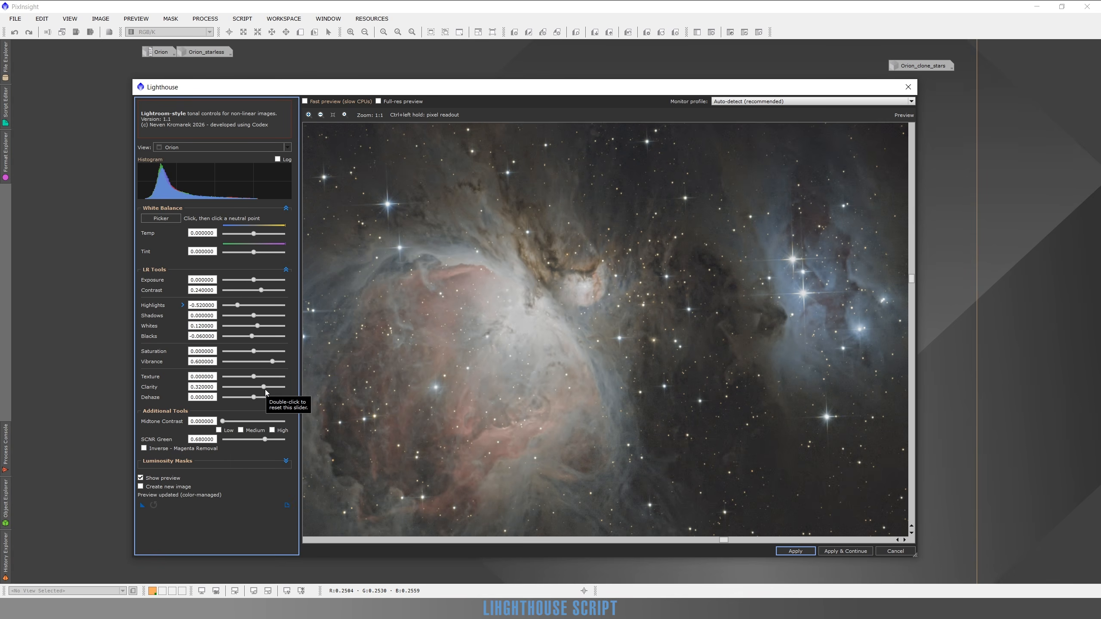
pyautogui.moveTo(496, 325); pyautogui.dragTo(583, 331)
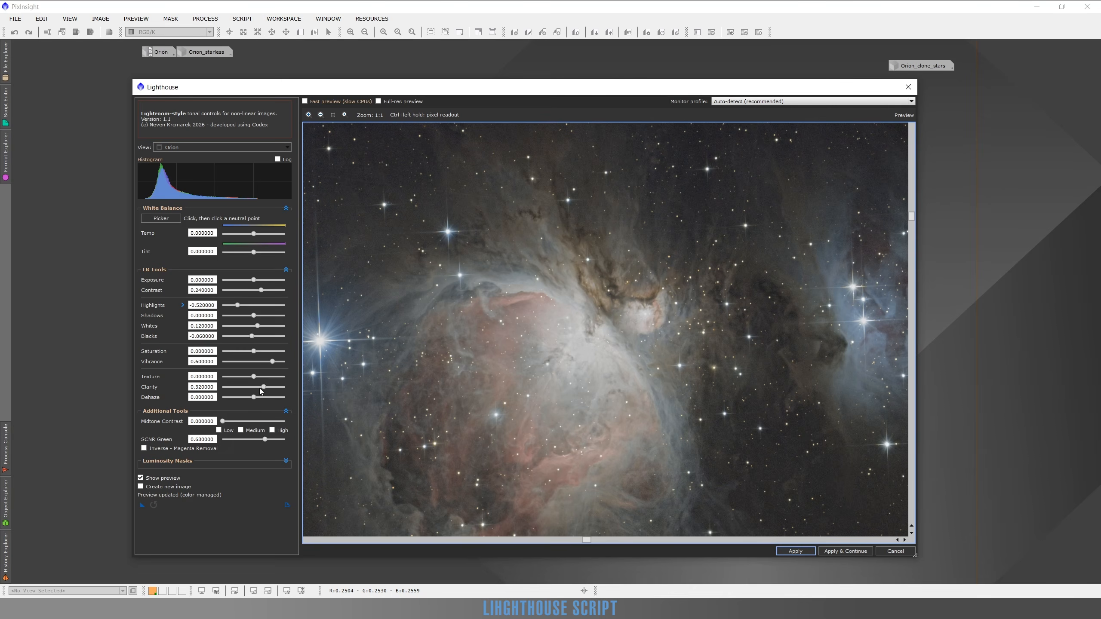
pyautogui.moveTo(264, 388); pyautogui.dragTo(275, 387)
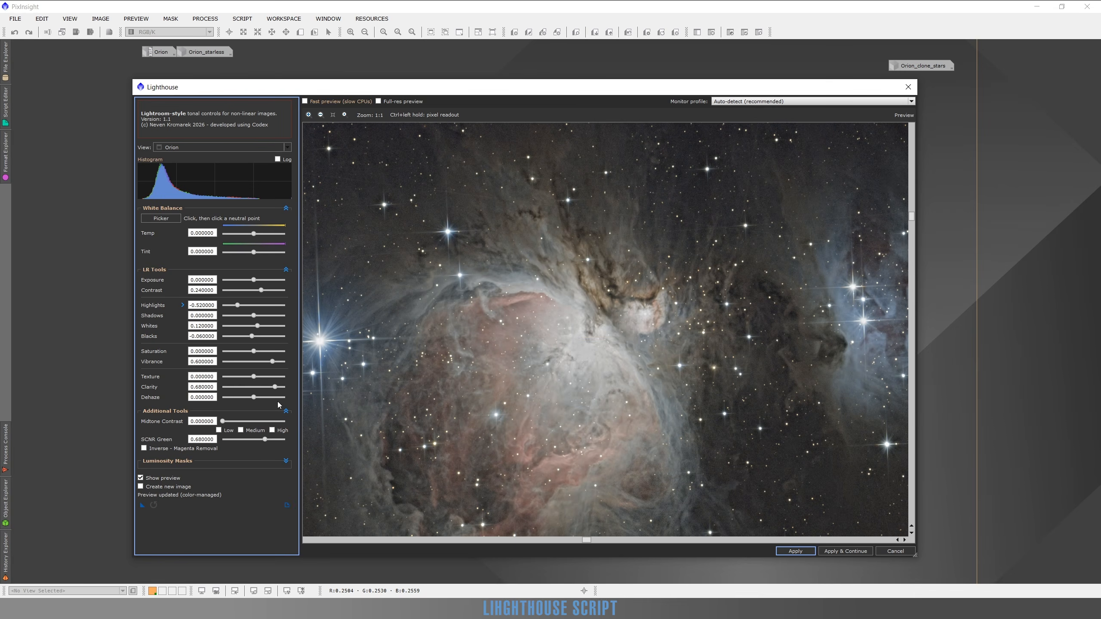
pyautogui.click(254, 387)
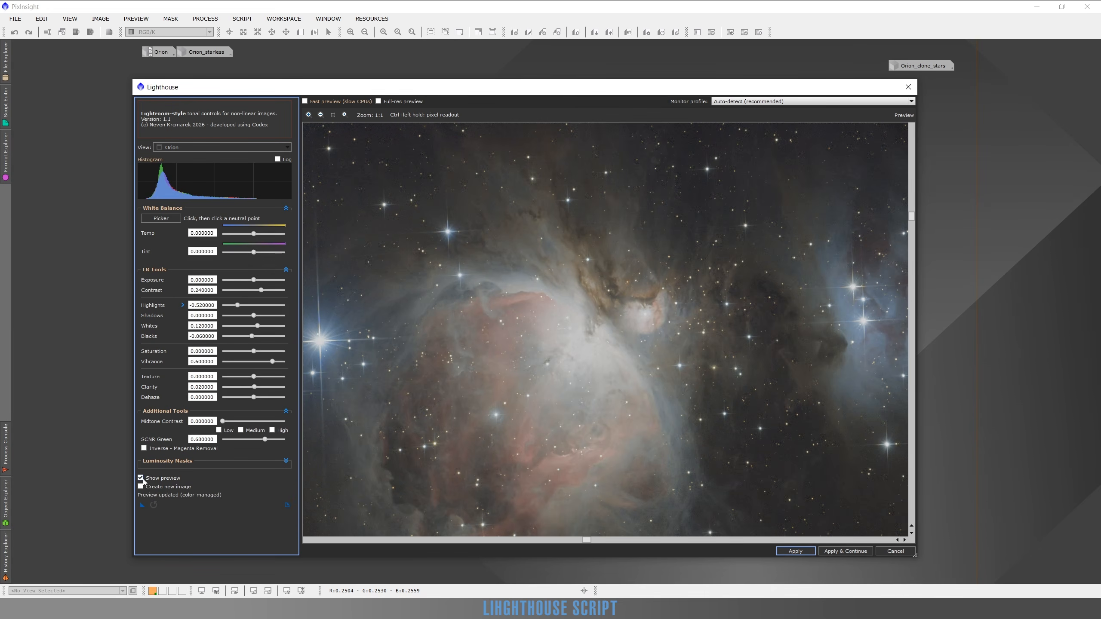
# Compare the preview with the original, raise the Clarity to 0.08, and check the nebula close up and in full.
pyautogui.click(140, 478)
pyautogui.click(140, 478)
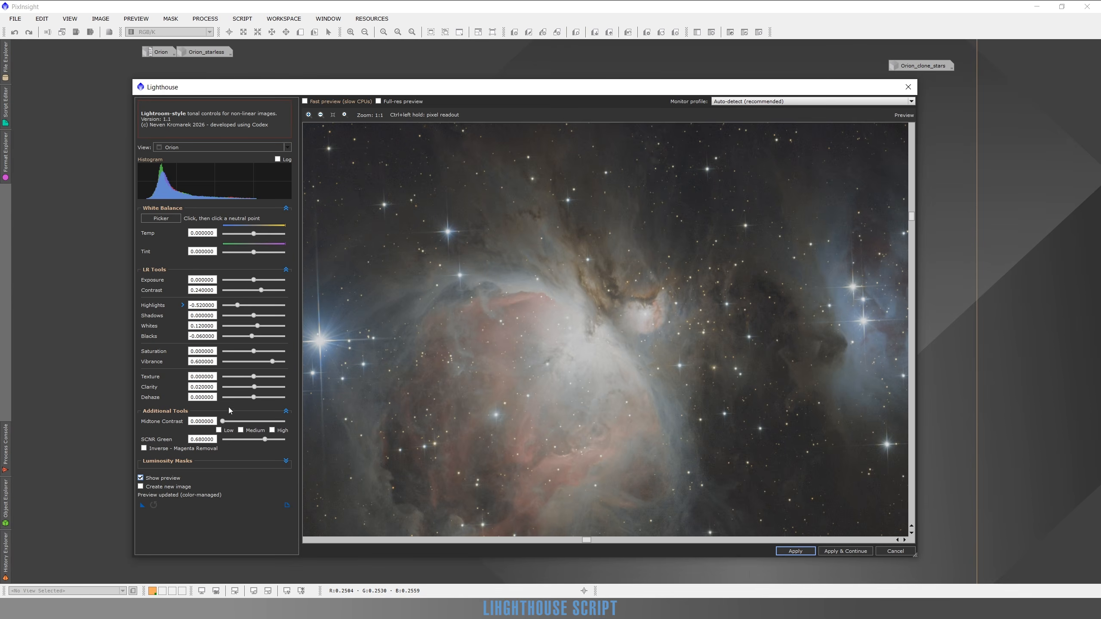
pyautogui.scroll(2, 609, 304)
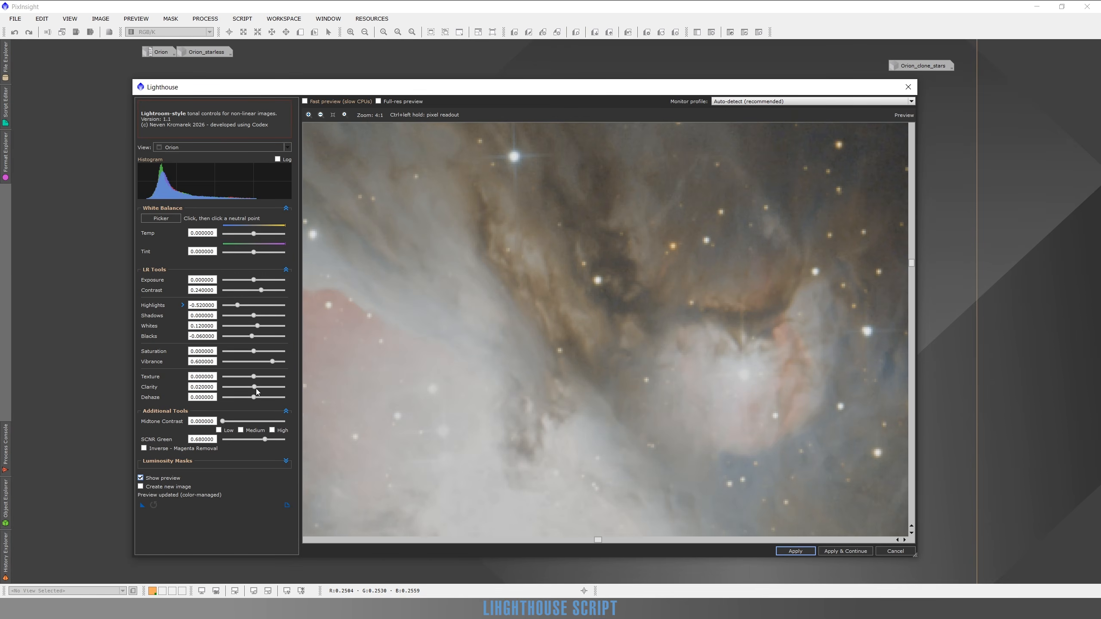
pyautogui.click(257, 389)
pyautogui.click(257, 390)
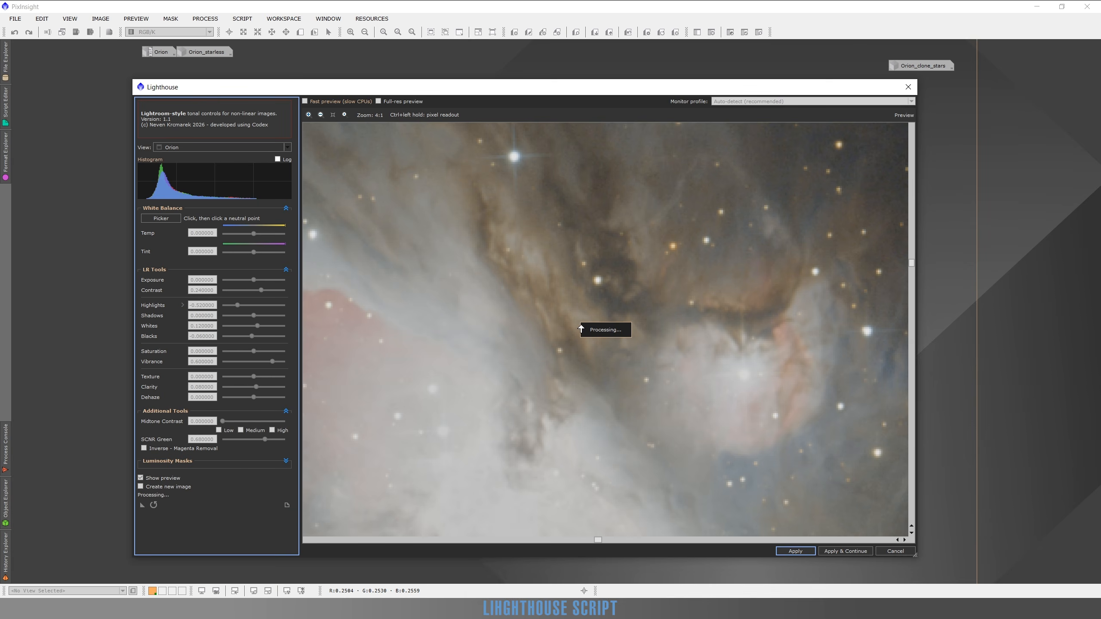
pyautogui.scroll(-1, 579, 321)
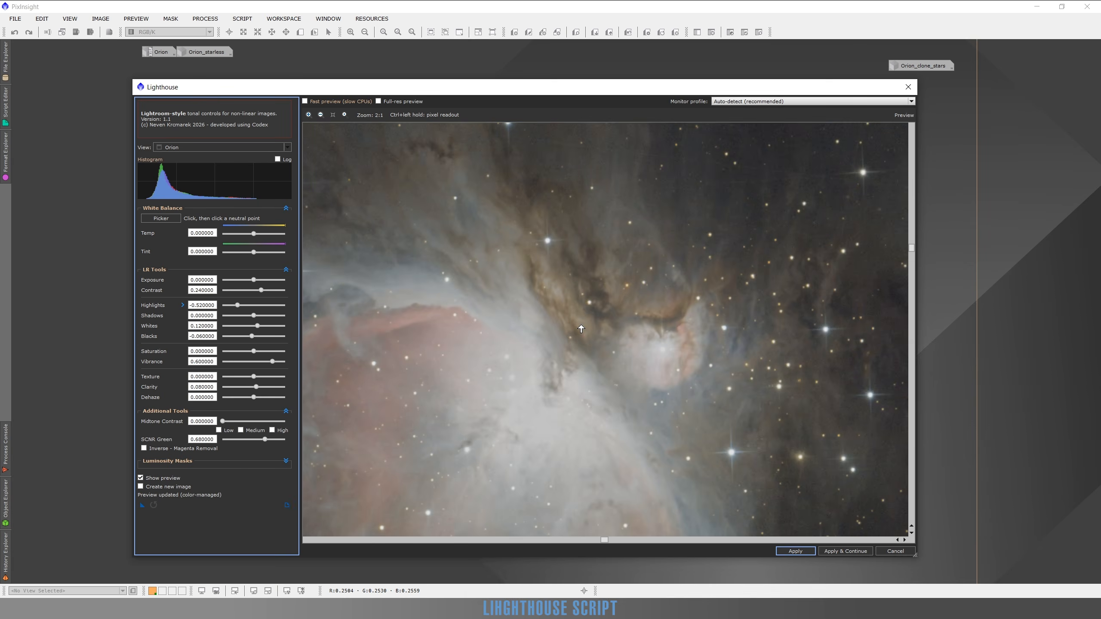
pyautogui.scroll(-2, 576, 313)
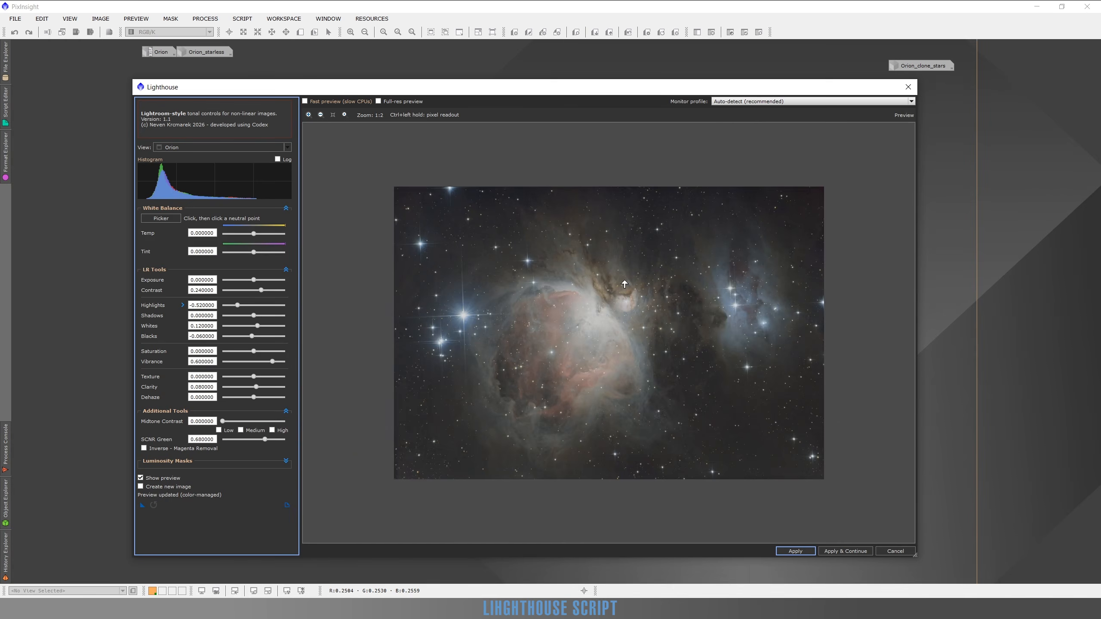
# Try the Texture at 0.18 and inspect the nebula's core, the surrounding stars and the dark clouds.
pyautogui.scroll(1, 580, 313)
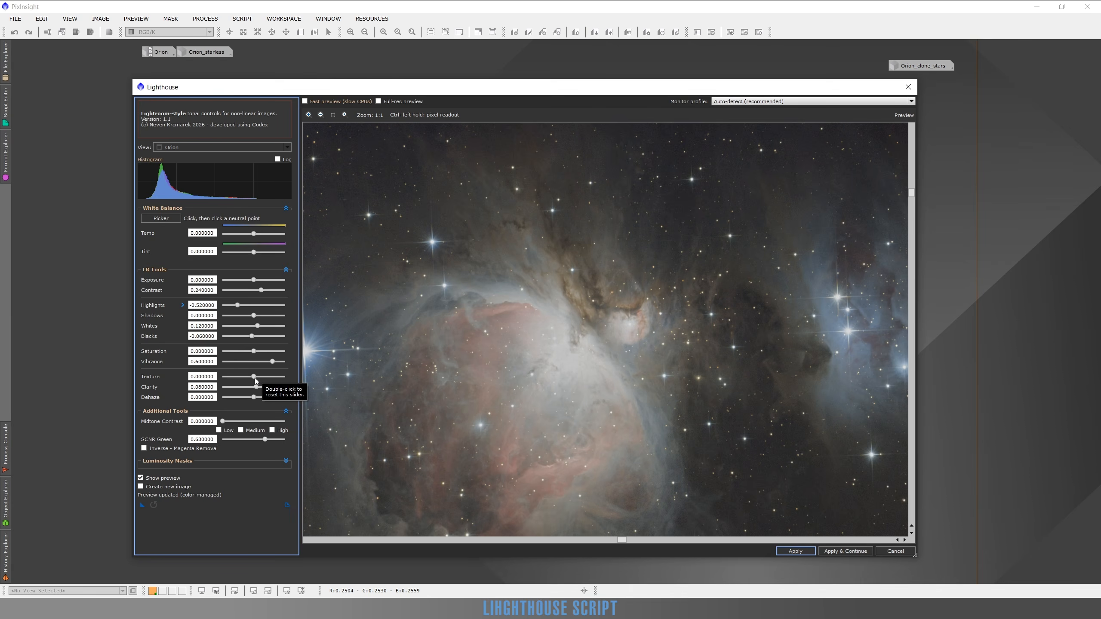
pyautogui.moveTo(254, 377); pyautogui.dragTo(261, 380)
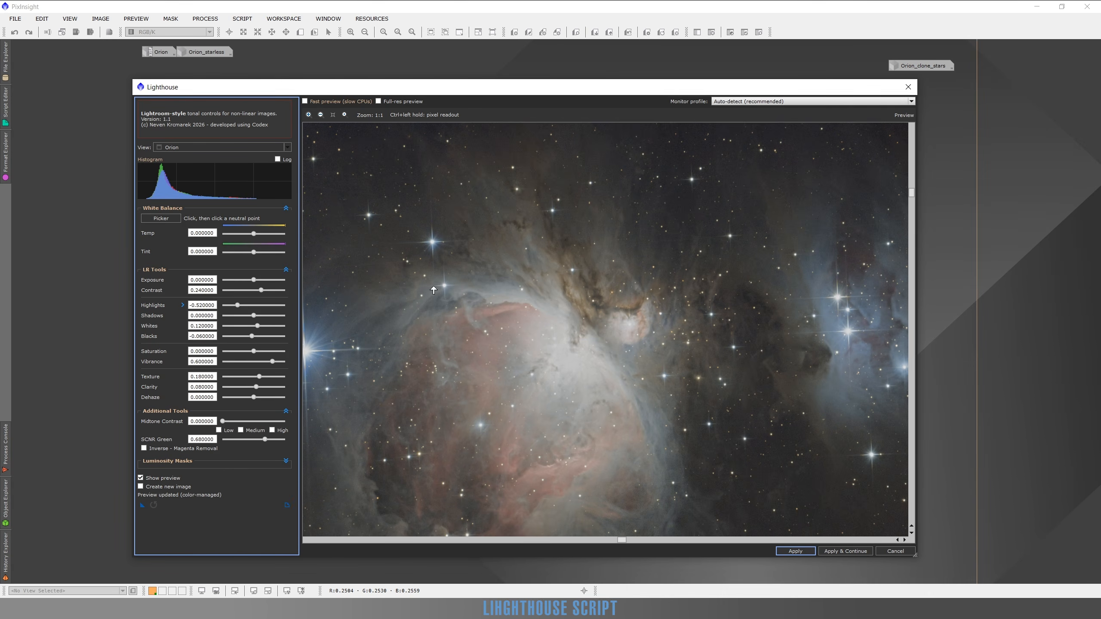
pyautogui.moveTo(509, 371); pyautogui.dragTo(534, 308)
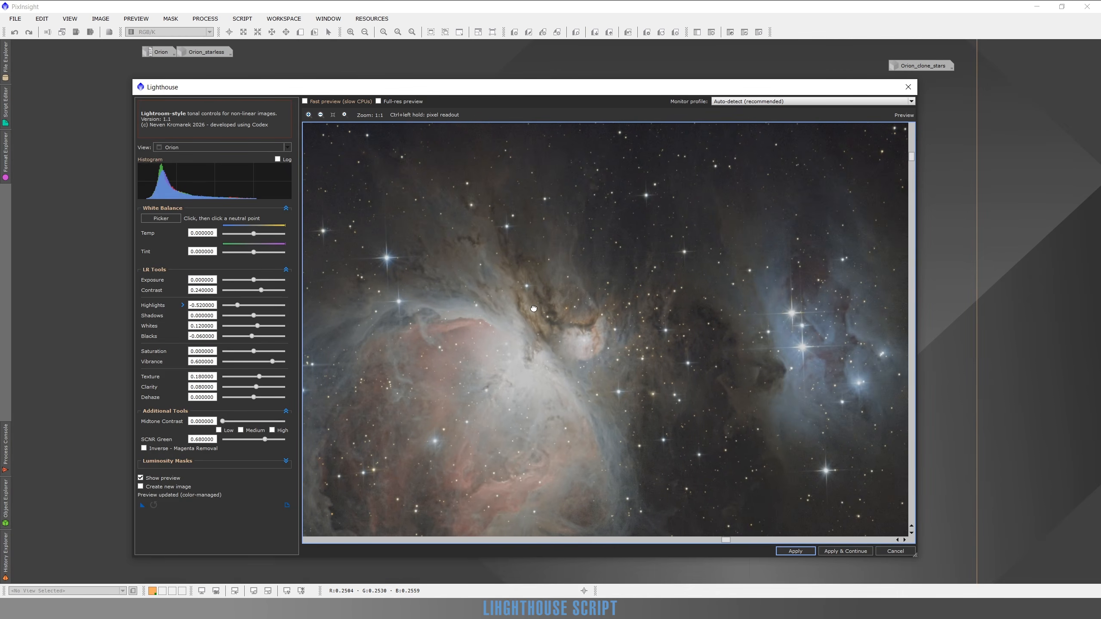
pyautogui.moveTo(764, 379); pyautogui.dragTo(660, 378)
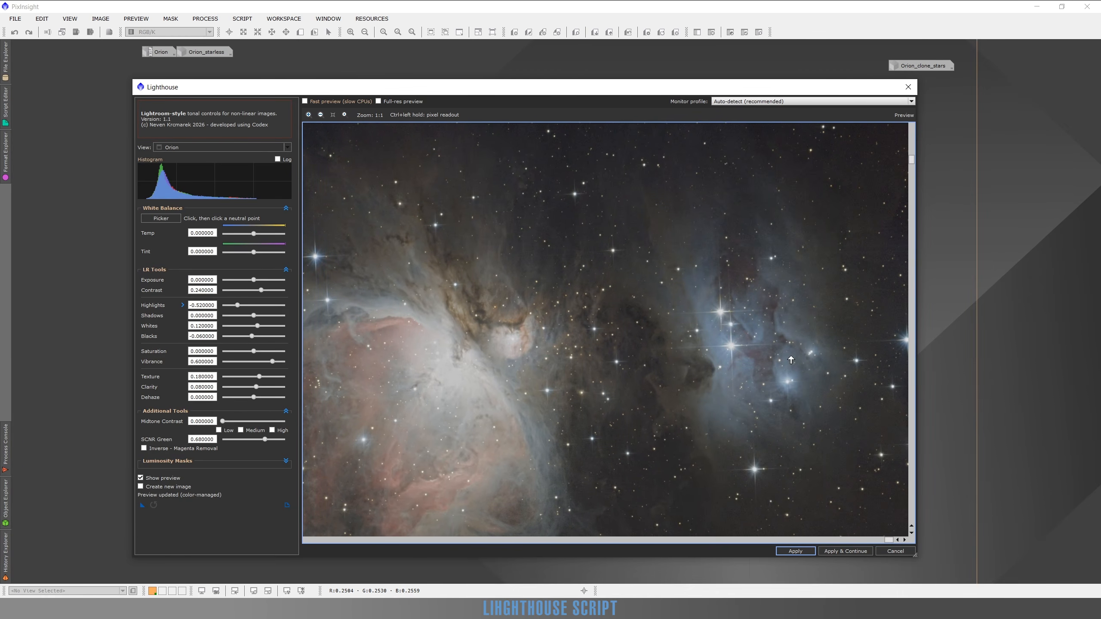
pyautogui.scroll(-1, 791, 360)
pyautogui.scroll(2, 525, 419)
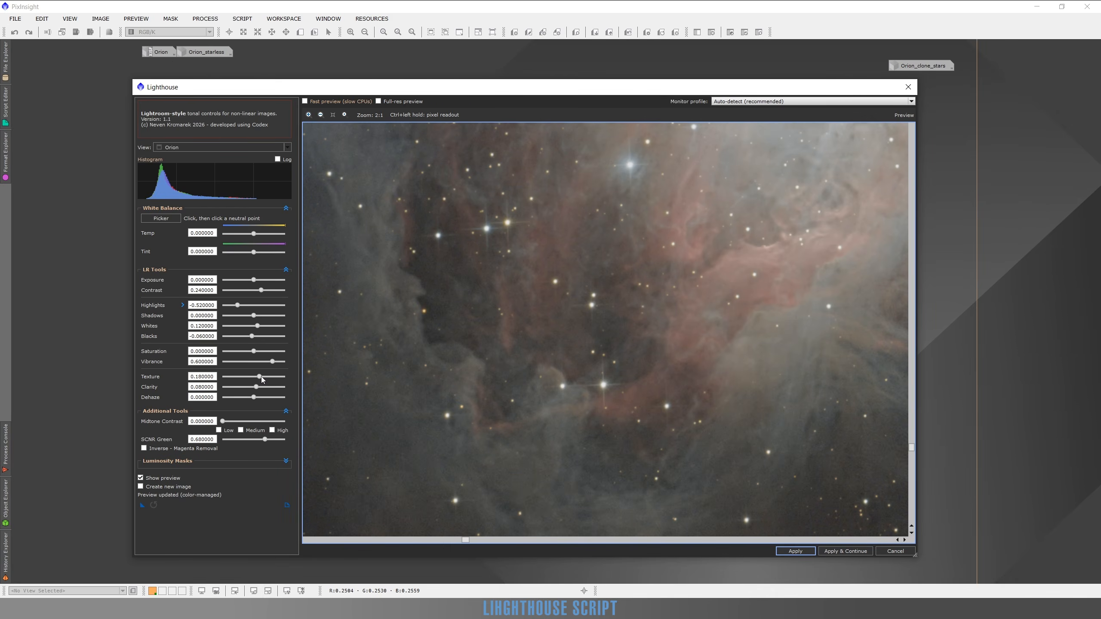
# Reduce the Texture to 0.08 and inspect the fine detail across the nebula at several zoom levels.
pyautogui.moveTo(262, 379); pyautogui.dragTo(259, 379)
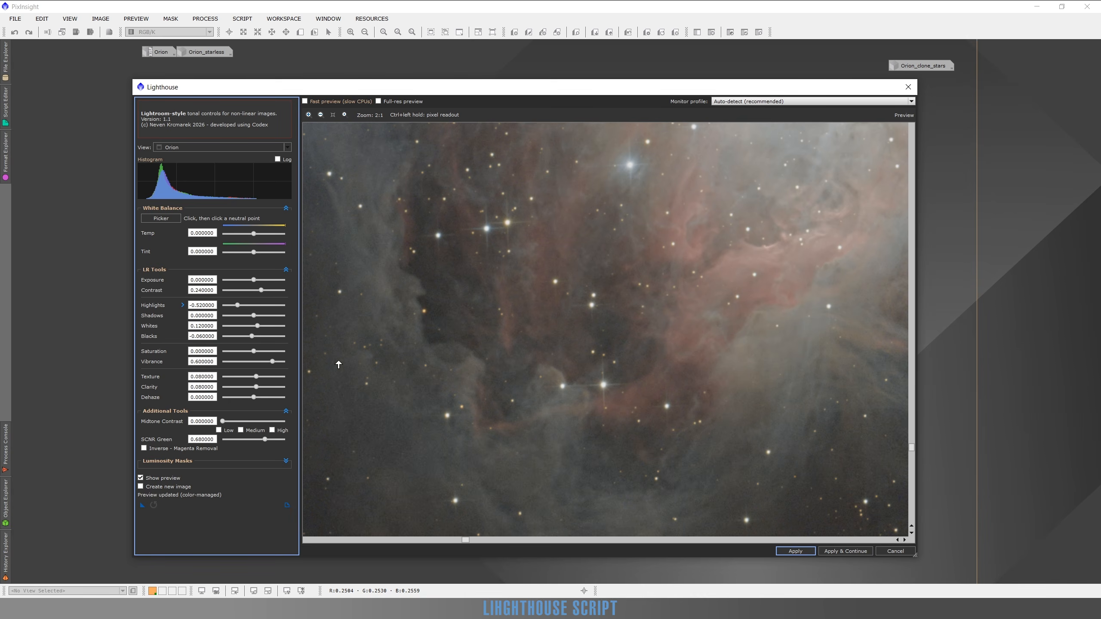
pyautogui.moveTo(584, 394); pyautogui.dragTo(623, 306)
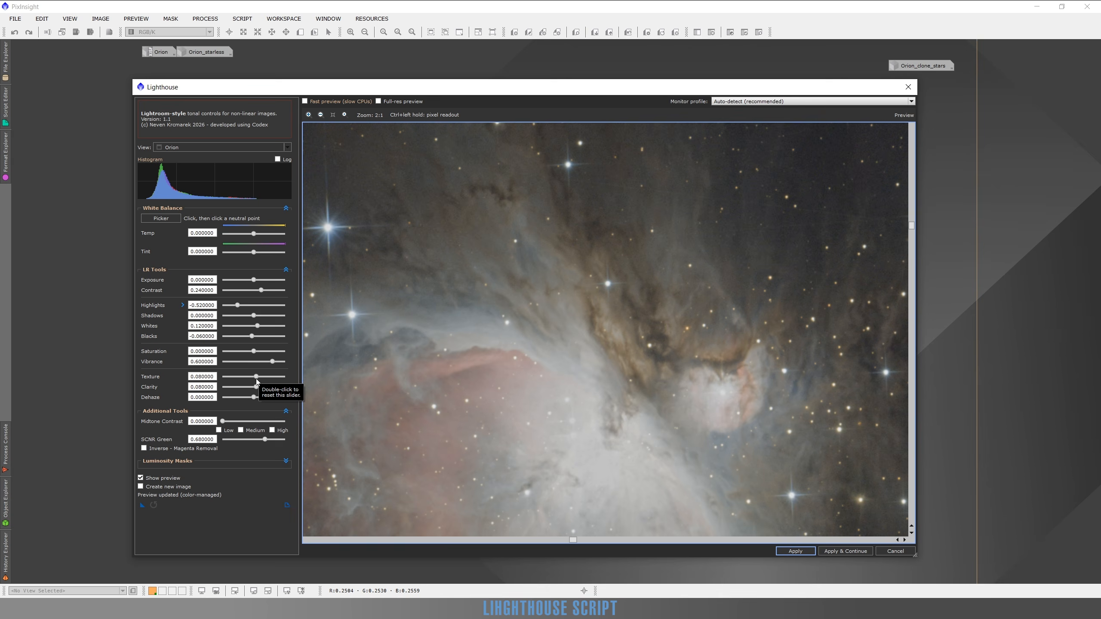
pyautogui.moveTo(545, 392); pyautogui.dragTo(530, 330)
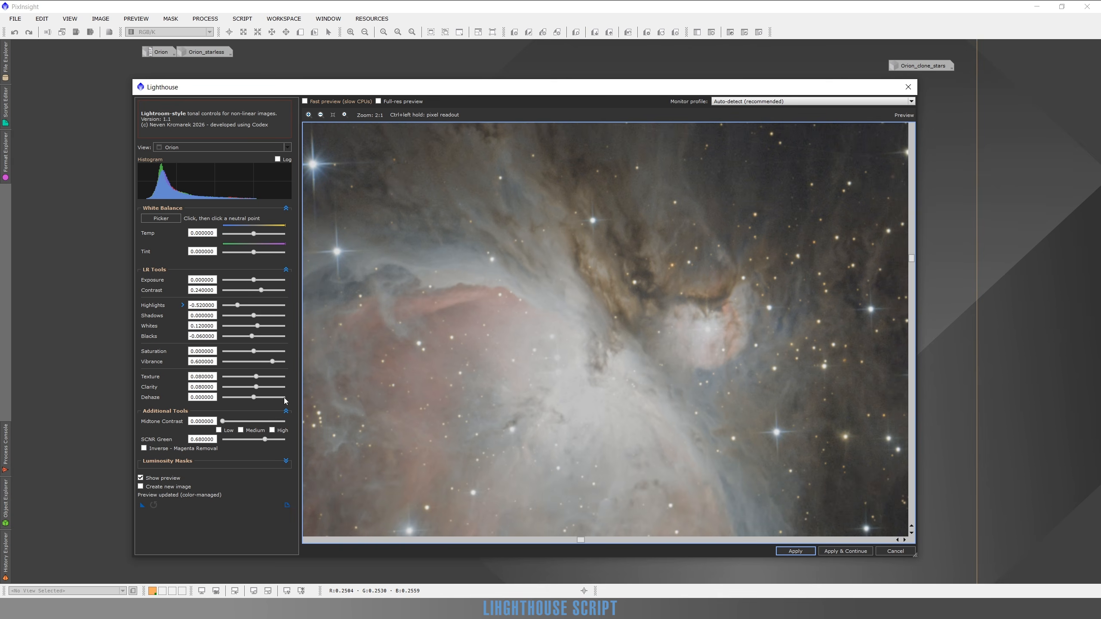
pyautogui.scroll(1, 550, 391)
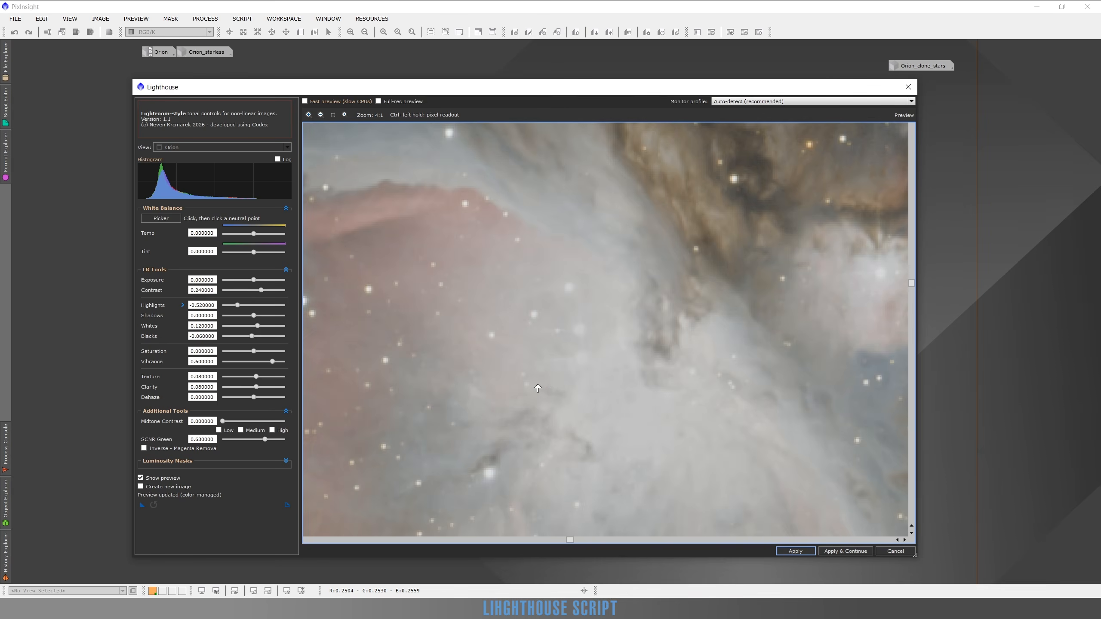
pyautogui.scroll(-3, 554, 388)
pyautogui.scroll(1, 583, 357)
pyautogui.scroll(-1, 585, 354)
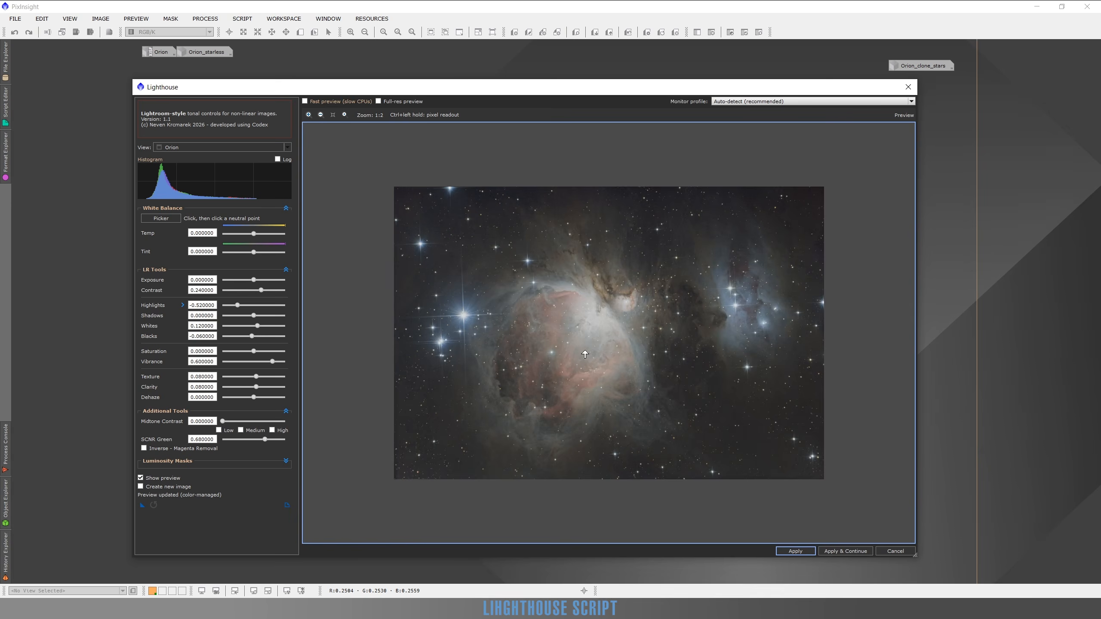
pyautogui.scroll(1, 585, 354)
pyautogui.moveTo(634, 302); pyautogui.dragTo(520, 391)
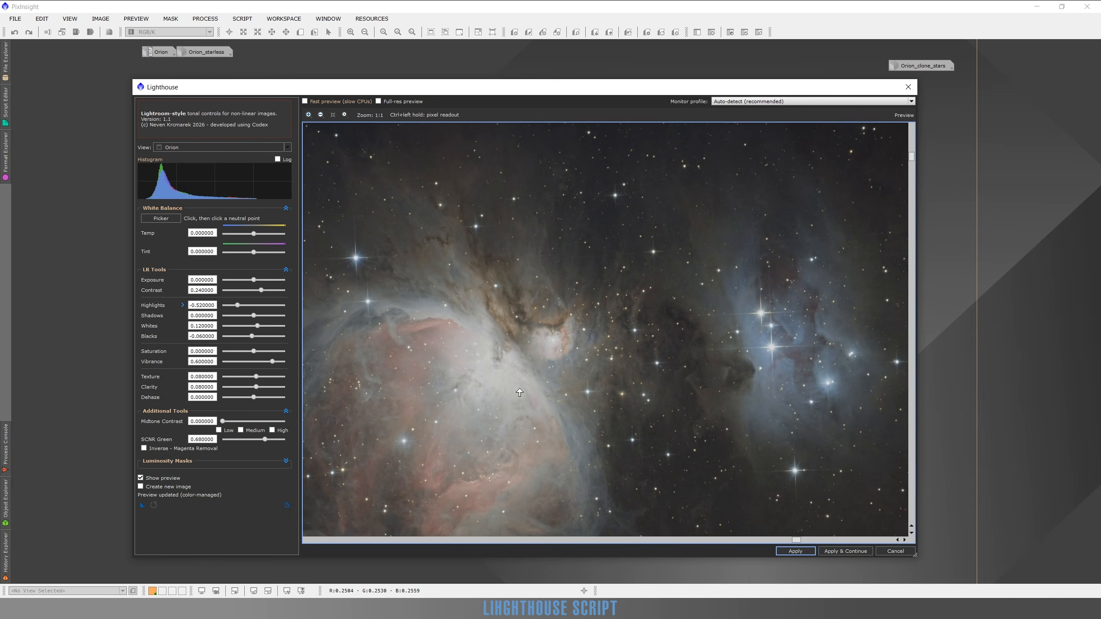
pyautogui.moveTo(547, 478); pyautogui.dragTo(616, 379)
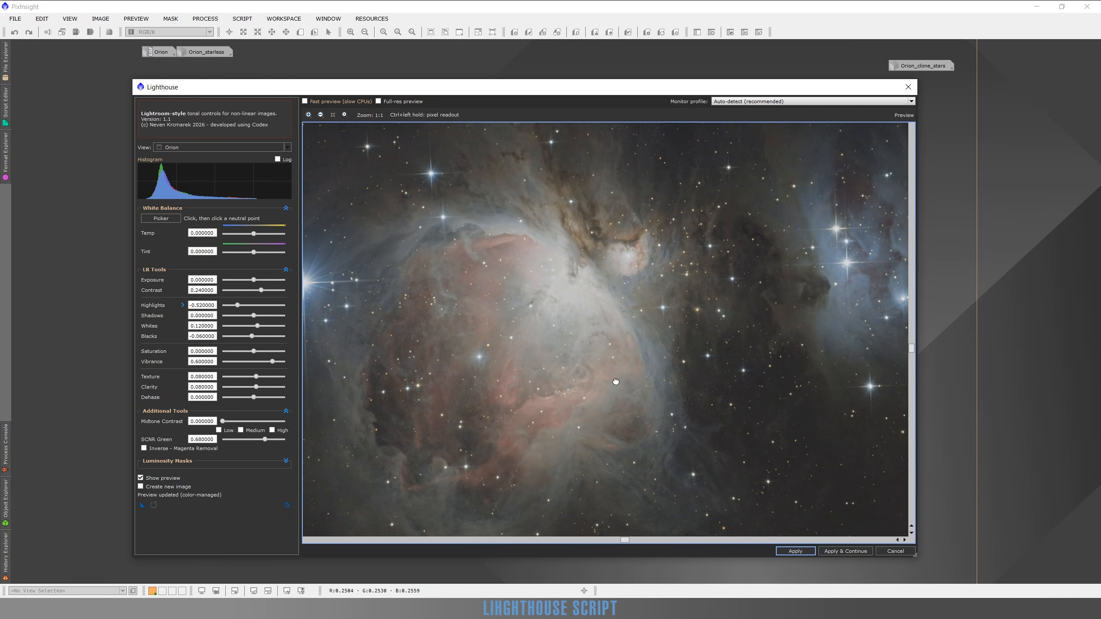
# Try the Dehaze at 0.32 and examine its effect on the nebula and the background sky.
pyautogui.click(263, 397)
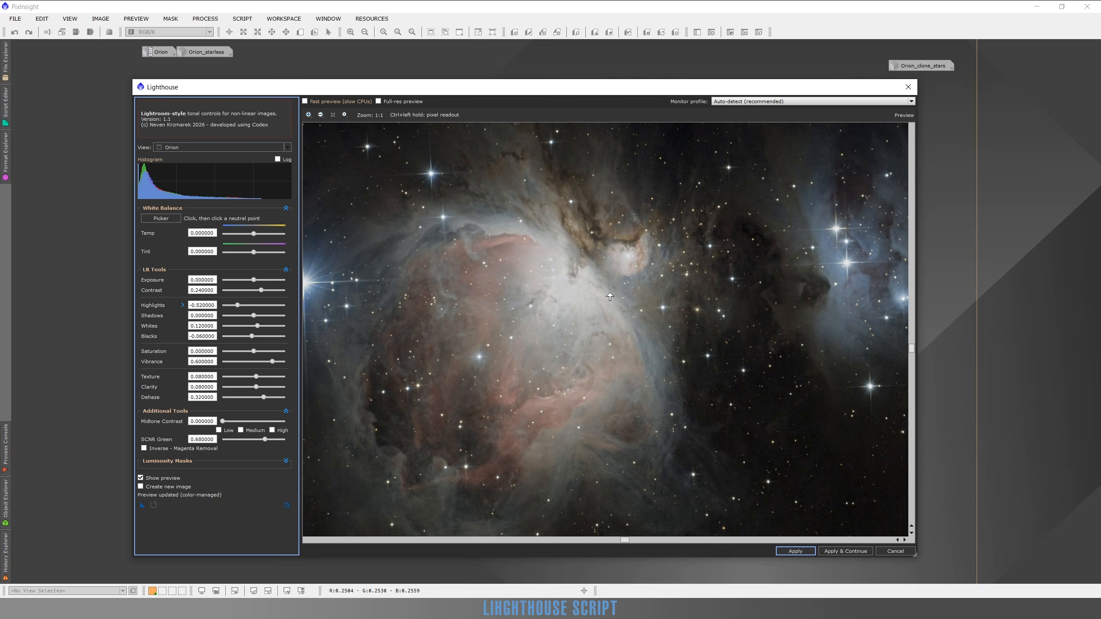
pyautogui.scroll(-1, 620, 347)
pyautogui.scroll(1, 571, 343)
pyautogui.scroll(-1, 573, 347)
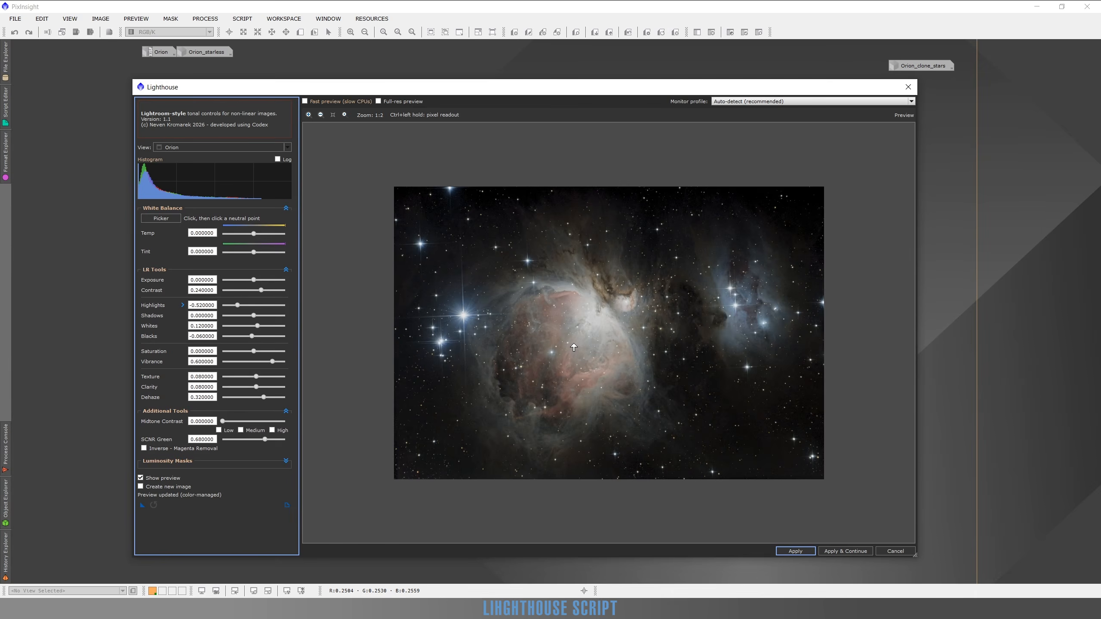
pyautogui.scroll(1, 574, 347)
pyautogui.scroll(-1, 571, 365)
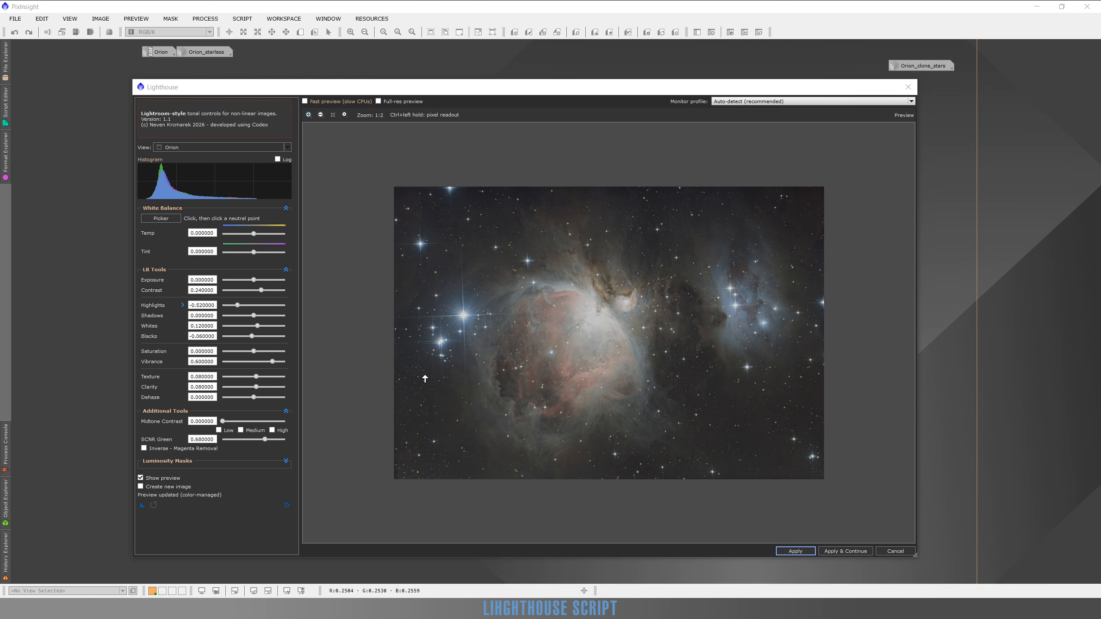
# Enable Medium for the Midtone Contrast, compare a strength of 0.52 with the original image, and lower it to 0.17.
pyautogui.click(240, 430)
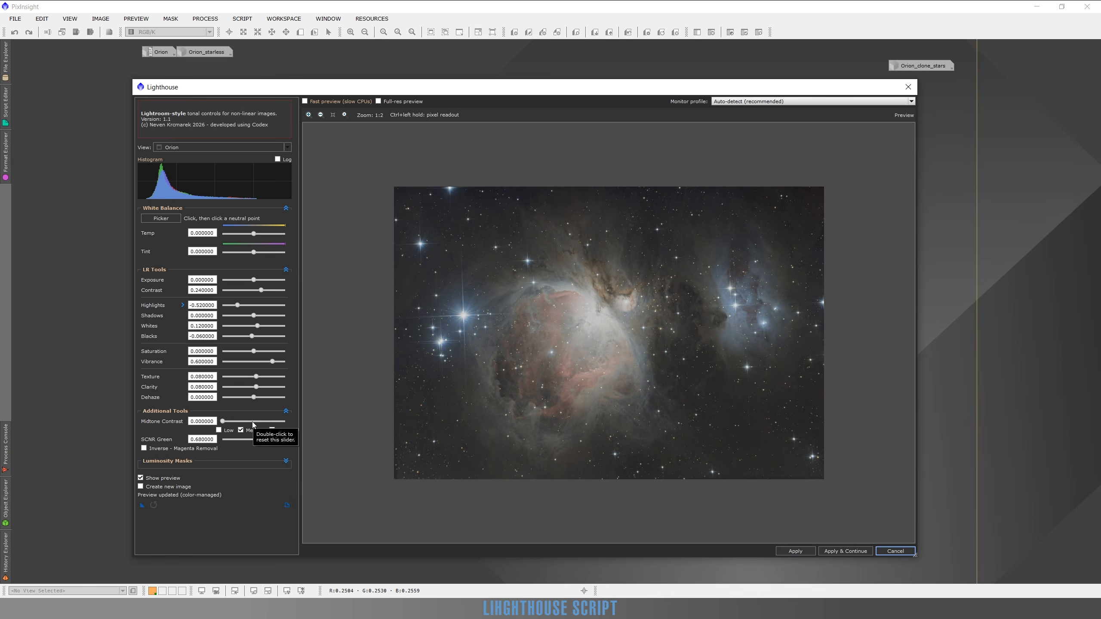
pyautogui.click(255, 421)
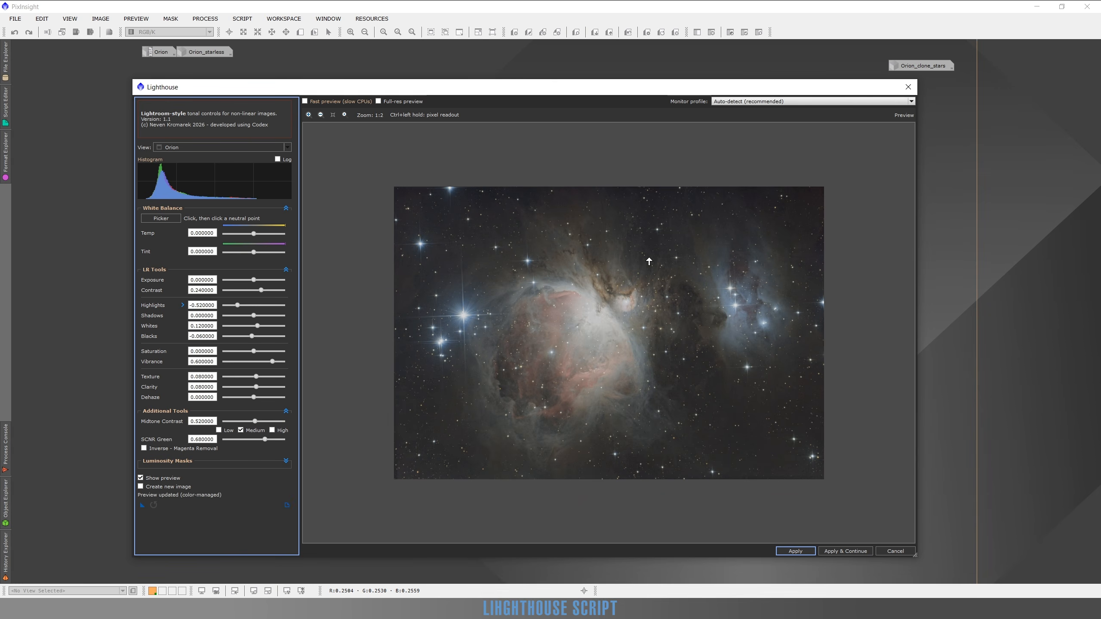
pyautogui.scroll(2, 704, 271)
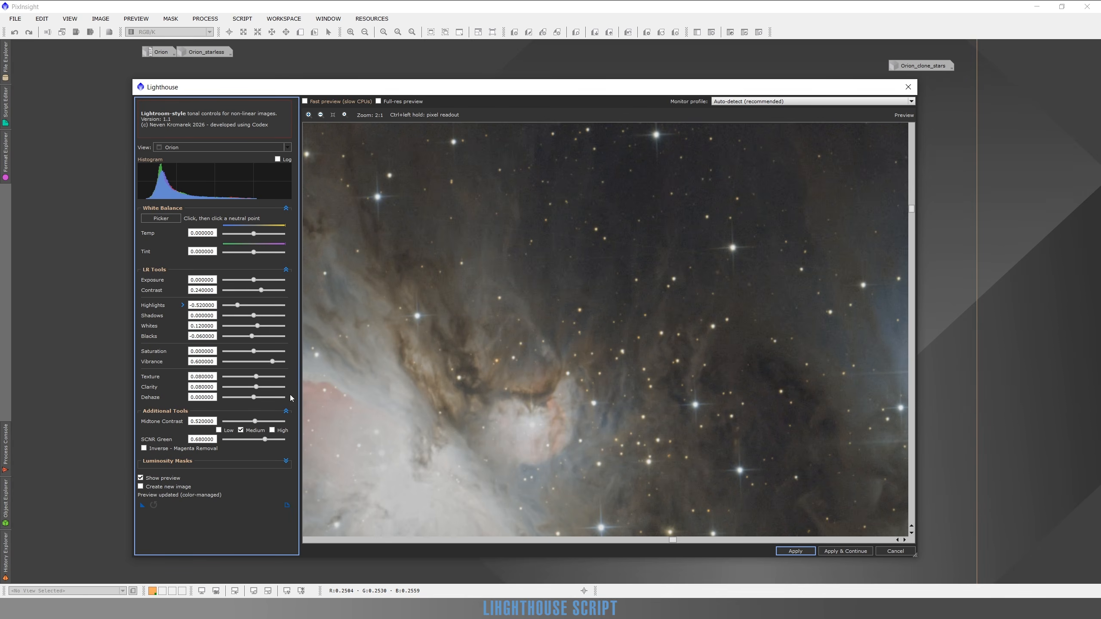
pyautogui.click(140, 478)
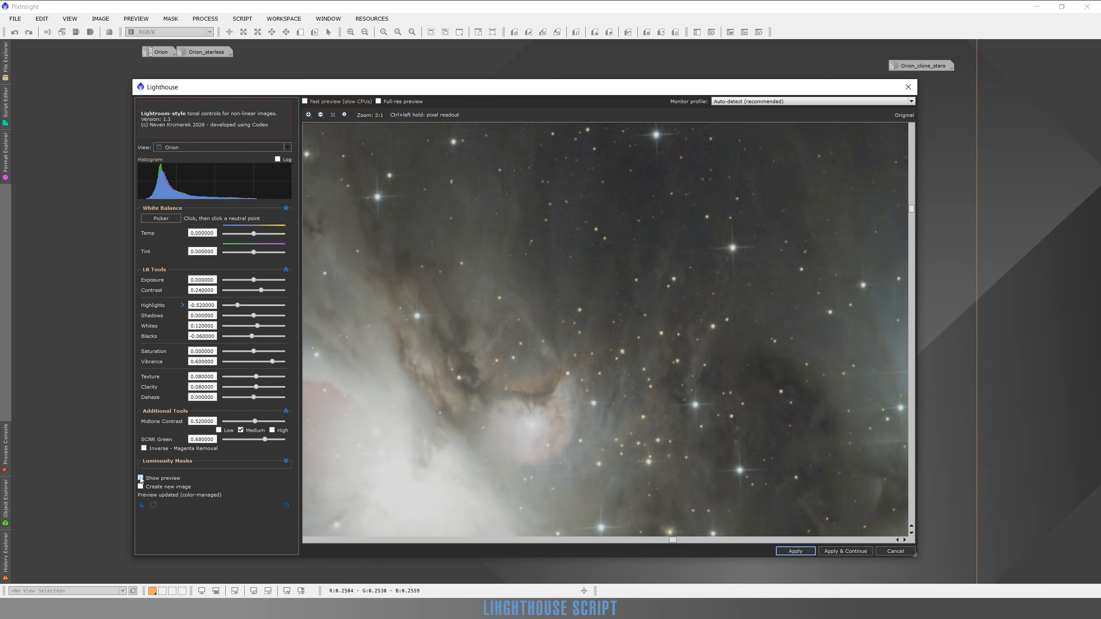
pyautogui.click(140, 478)
pyautogui.click(140, 477)
pyautogui.click(141, 478)
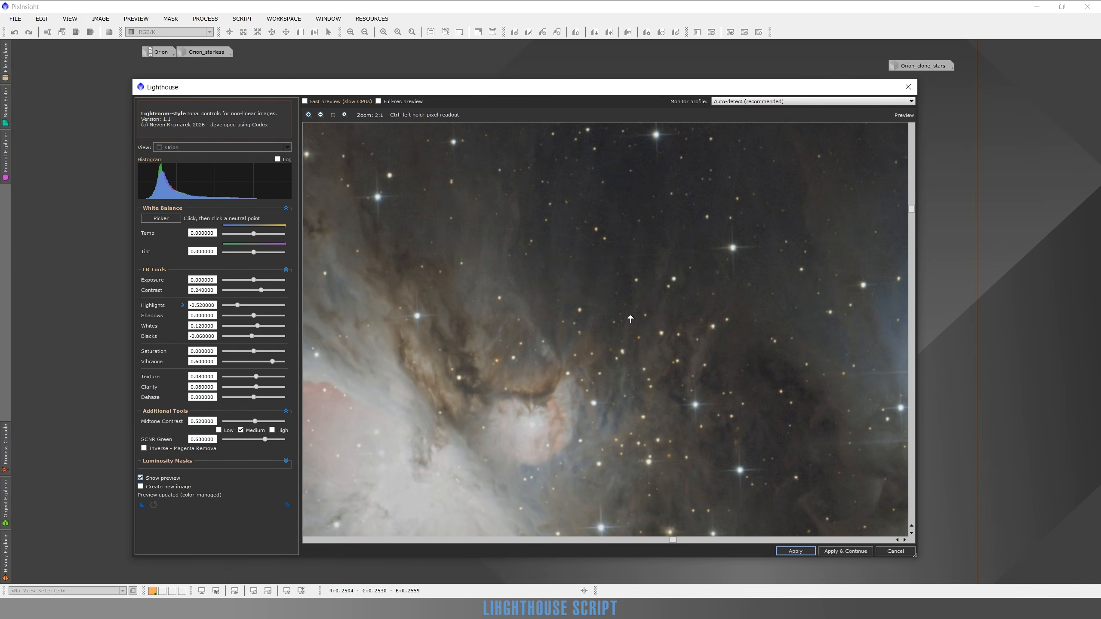
pyautogui.scroll(-2, 641, 344)
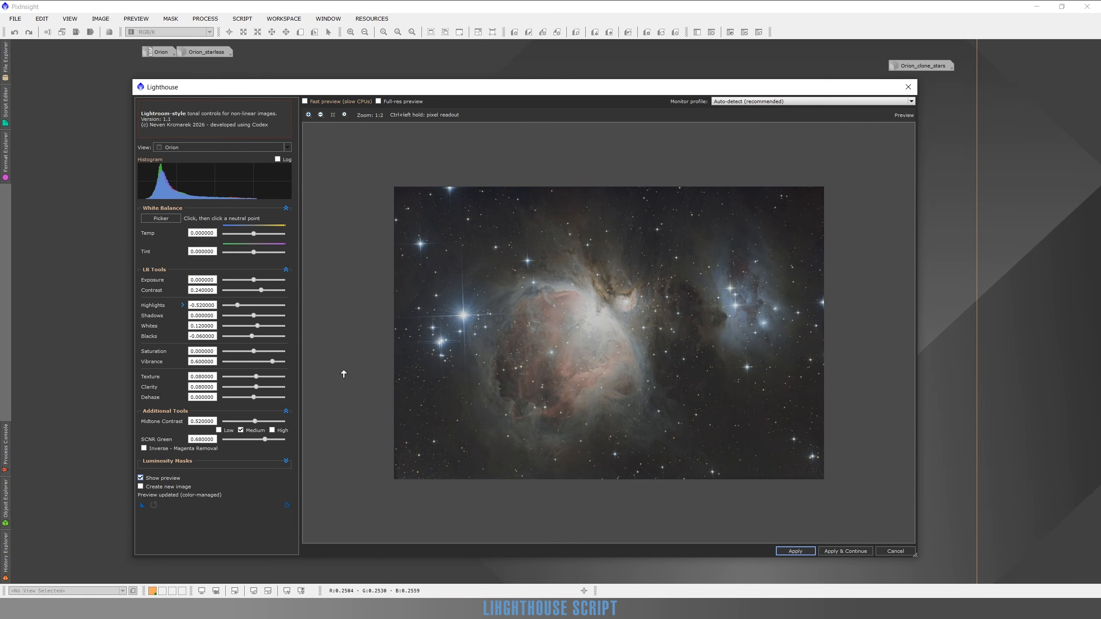
pyautogui.click(234, 421)
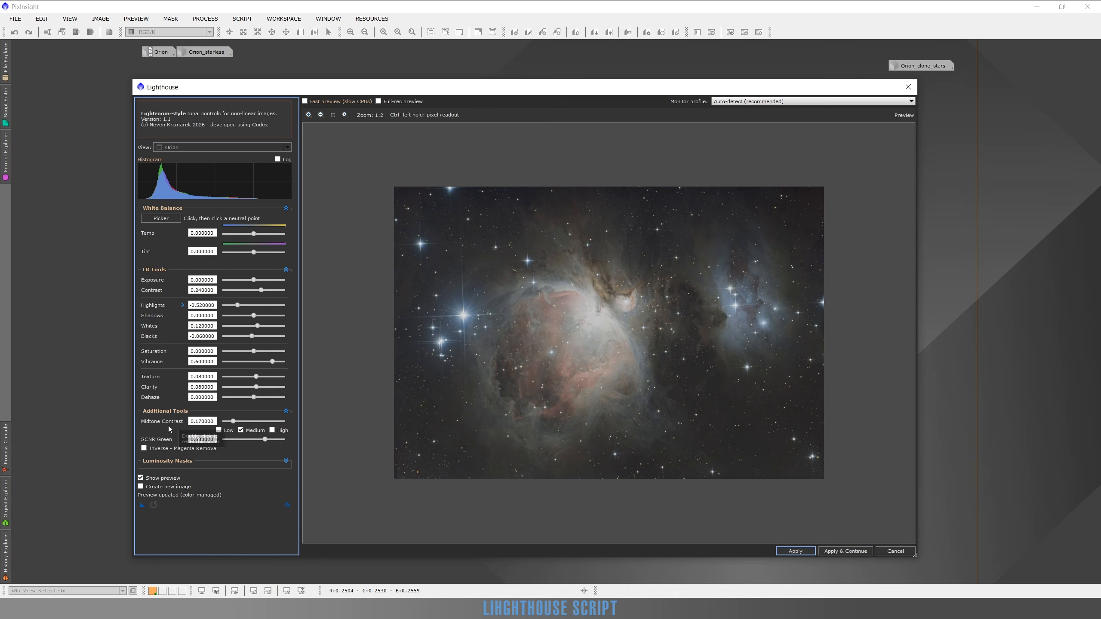
# Collapse the Additional Tools, reveal the Luminosity Masks, and enable a luminosity mask of type Lights.
pyautogui.click(285, 412)
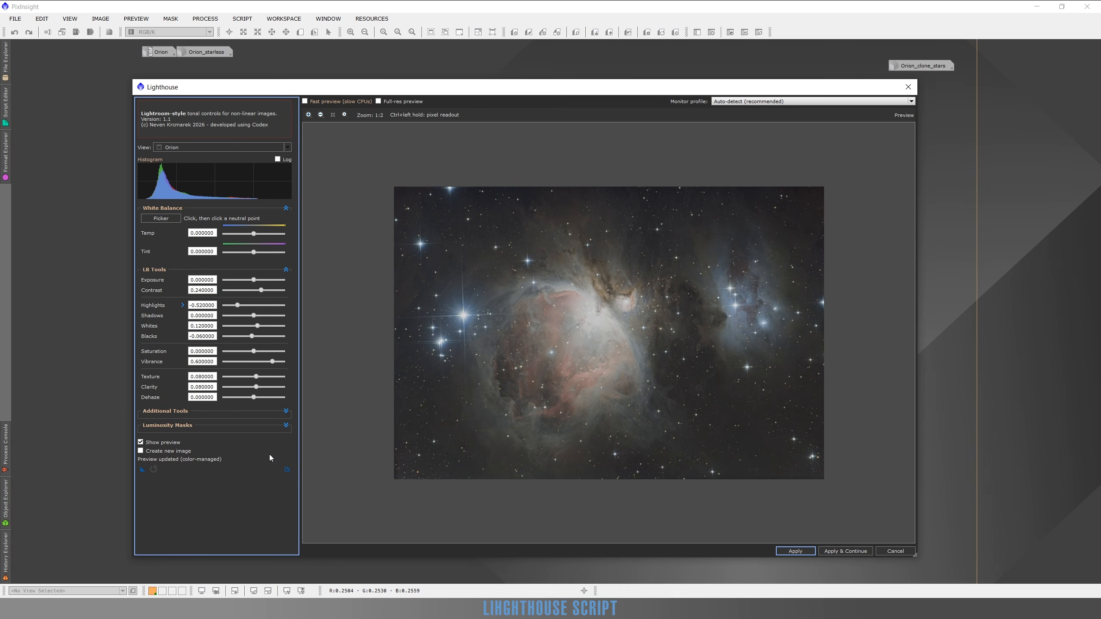
pyautogui.click(286, 426)
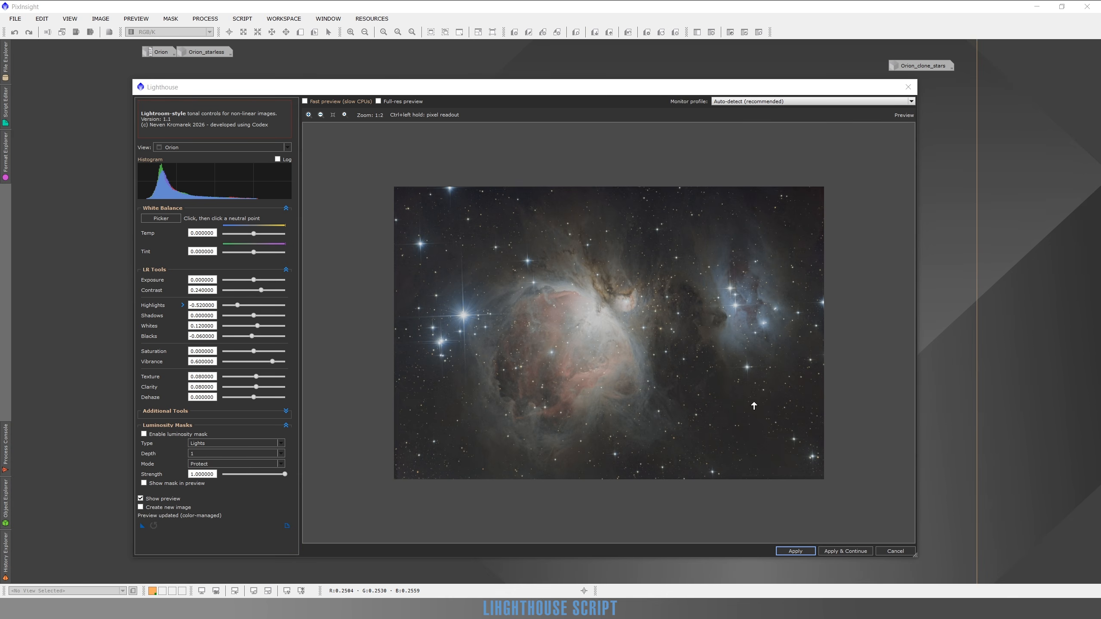
pyautogui.click(144, 434)
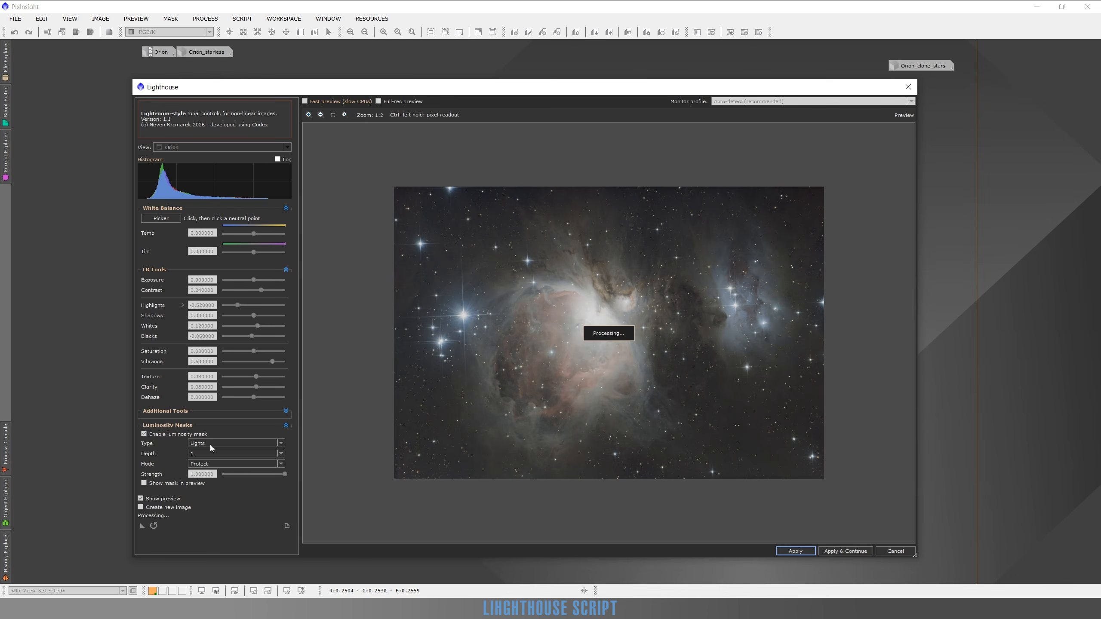
pyautogui.click(209, 445)
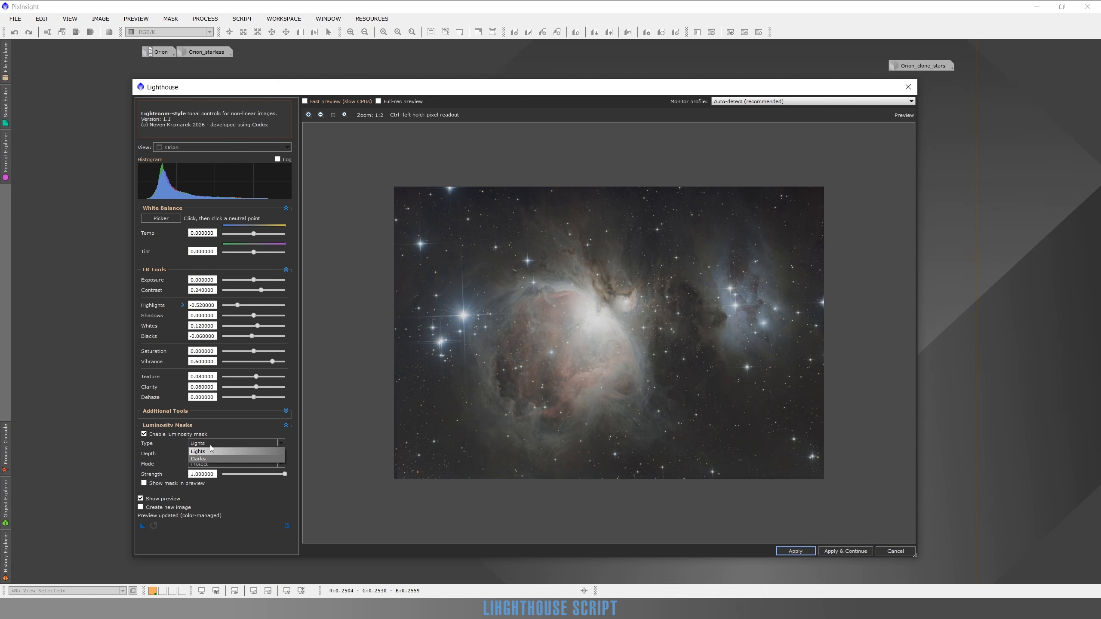
pyautogui.click(210, 451)
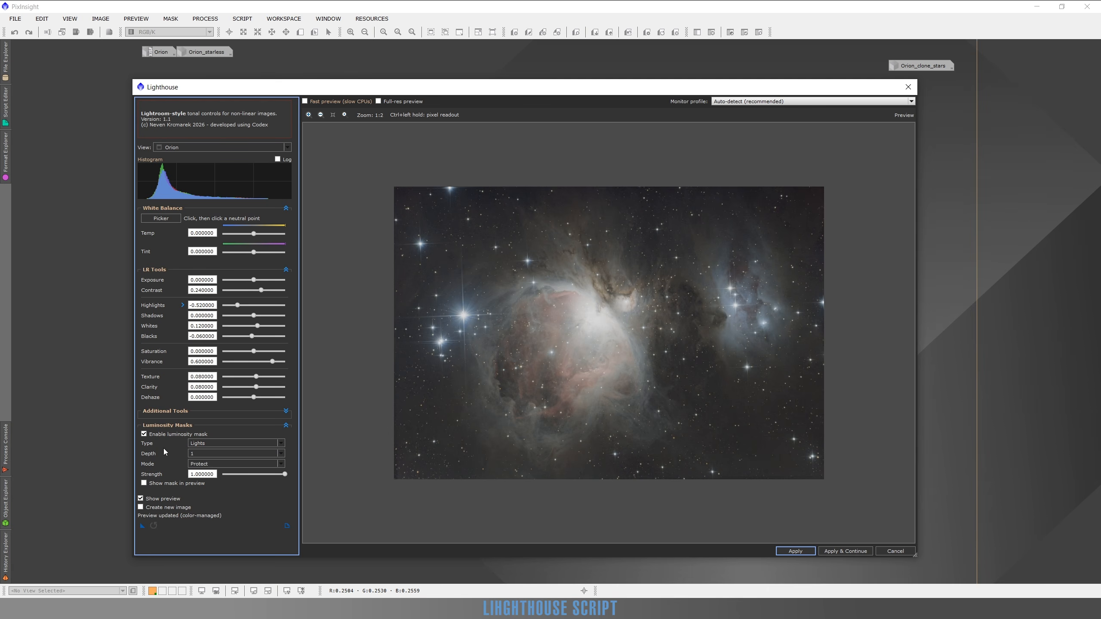
# Look through the mask depth choices, keep the Depth at 1, and show the mask in the preview.
pyautogui.click(199, 454)
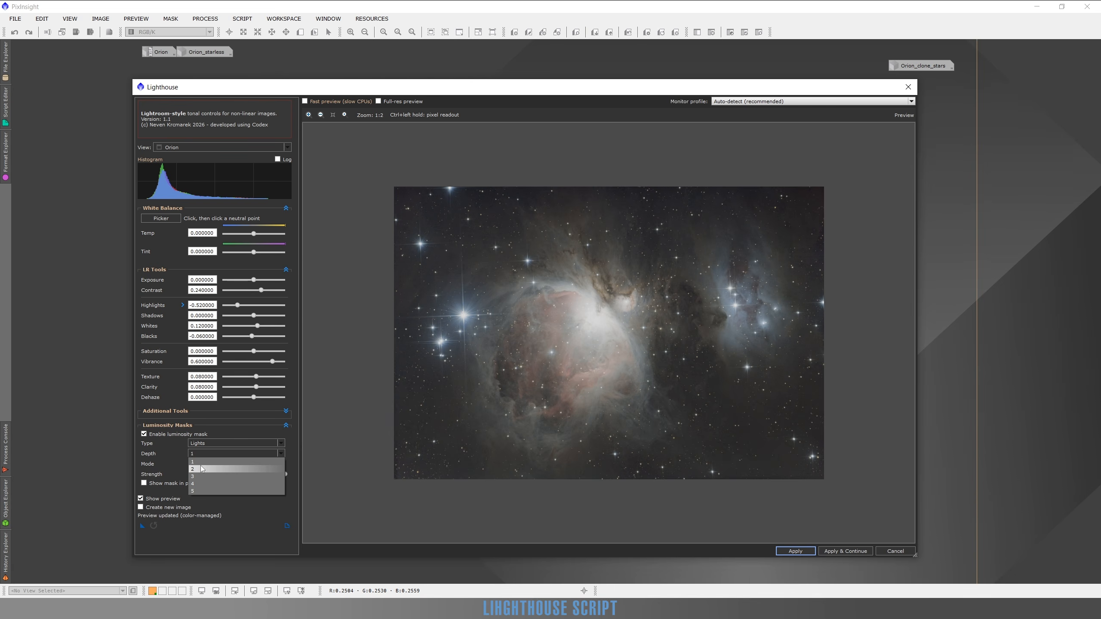
pyautogui.click(150, 456)
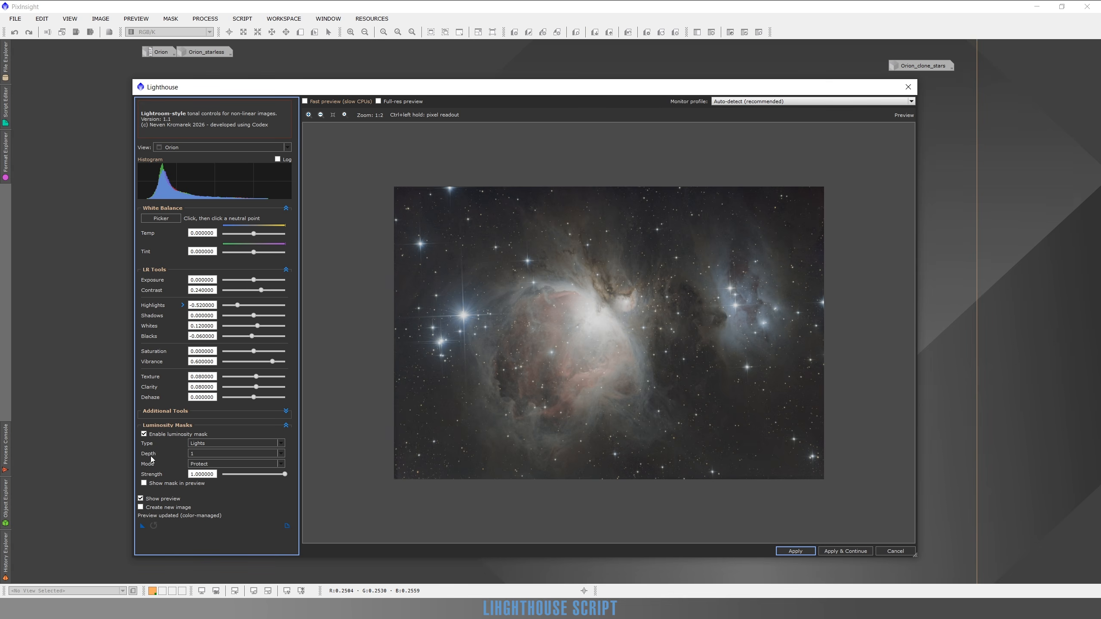
pyautogui.click(144, 484)
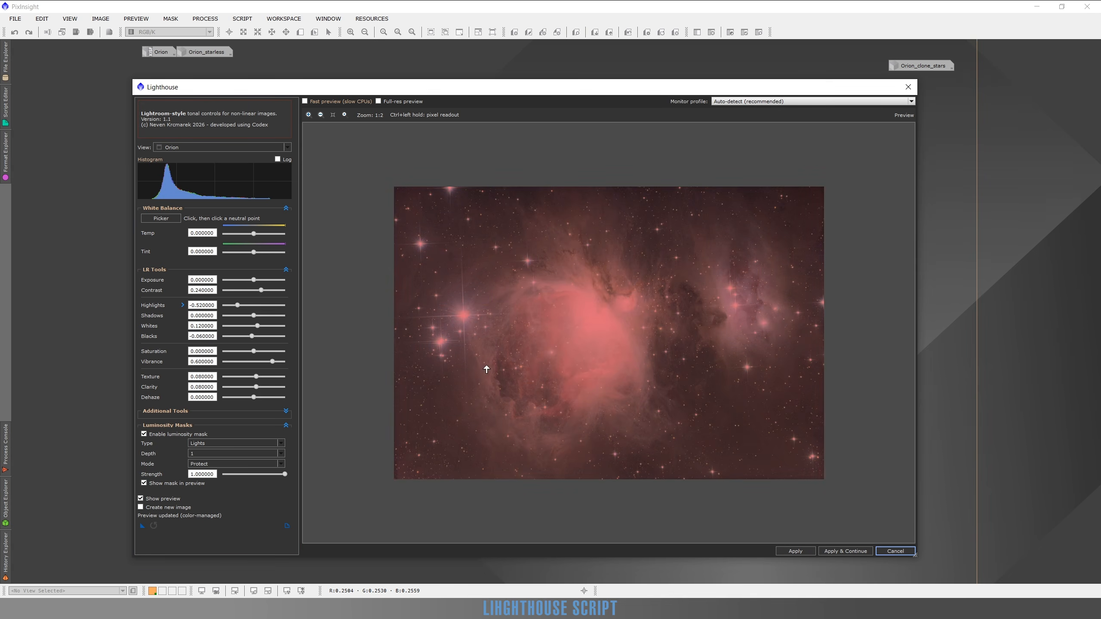
# Try the luminosity mask at Depth 2 and 3, and switch its Mode to Target.
pyautogui.click(197, 452)
pyautogui.click(200, 469)
pyautogui.click(220, 454)
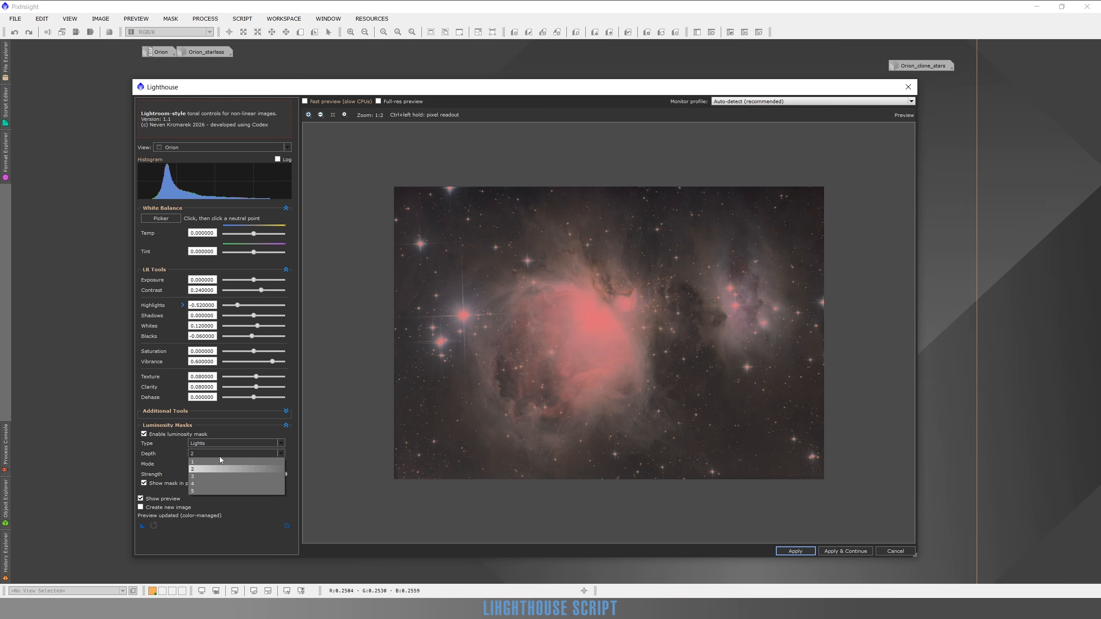
pyautogui.click(201, 478)
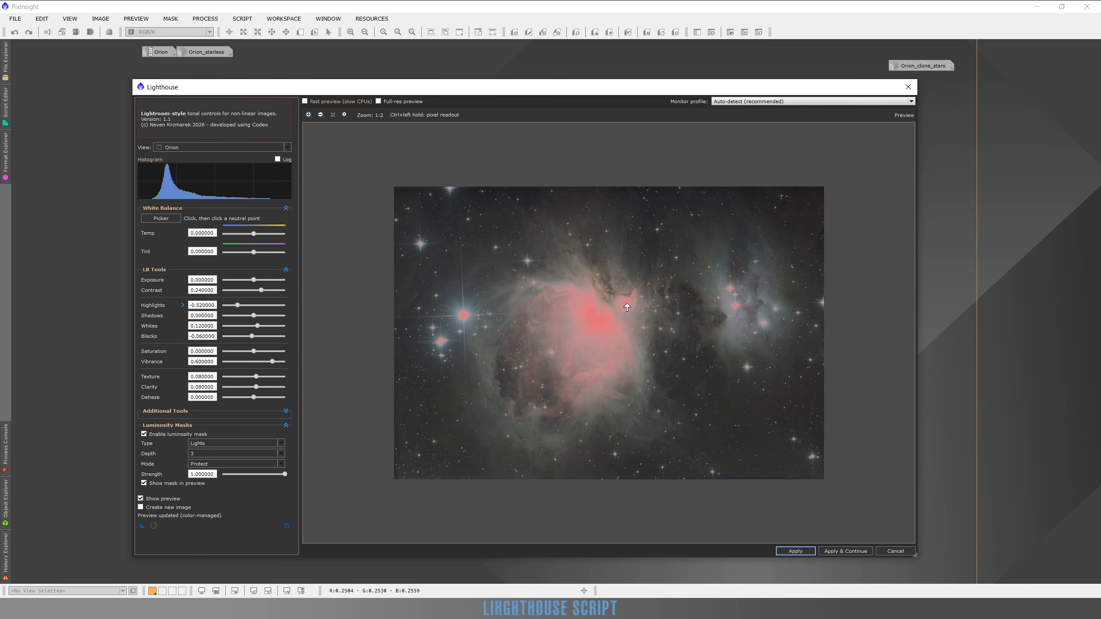
pyautogui.click(217, 464)
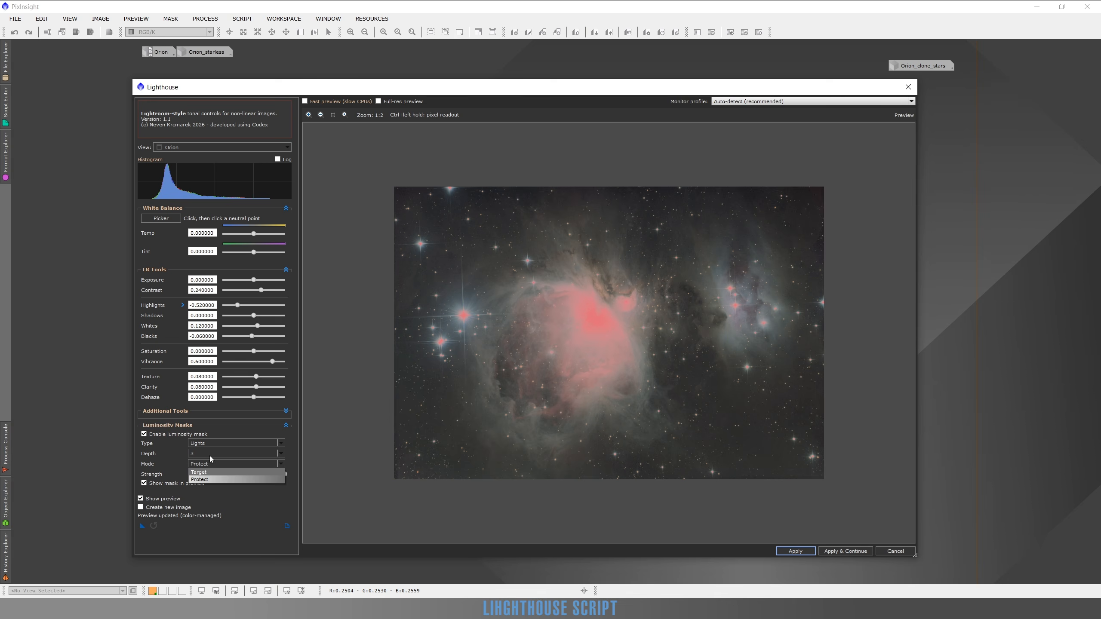
pyautogui.click(208, 473)
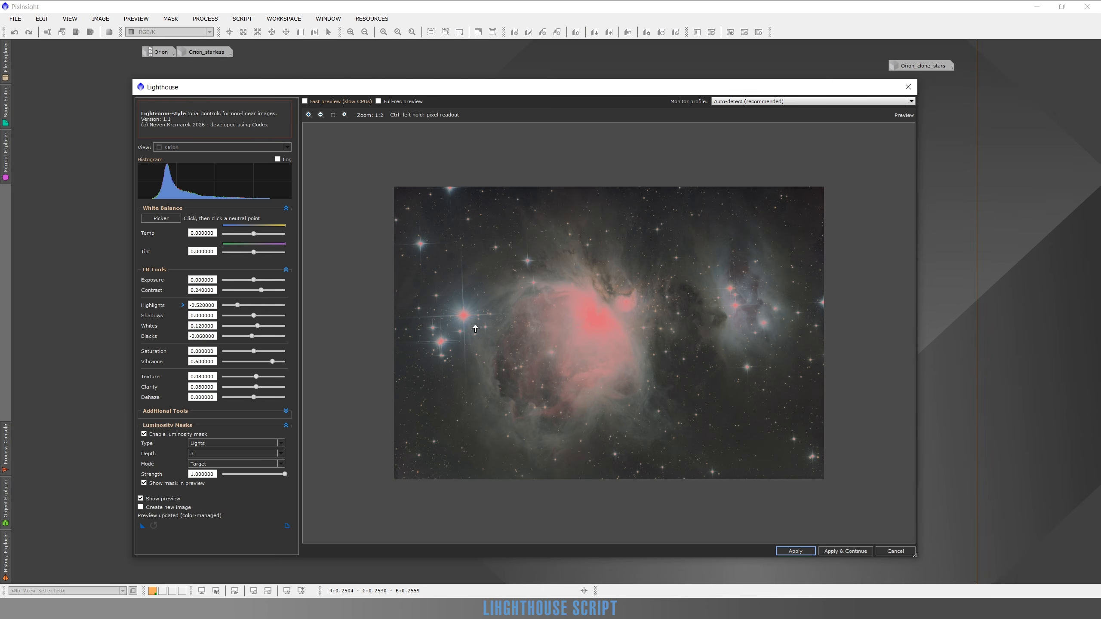
# Disable the luminosity mask and its overlay, and apply the adjustments to the Orion image while keeping the script open.
pyautogui.click(144, 434)
pyautogui.click(144, 483)
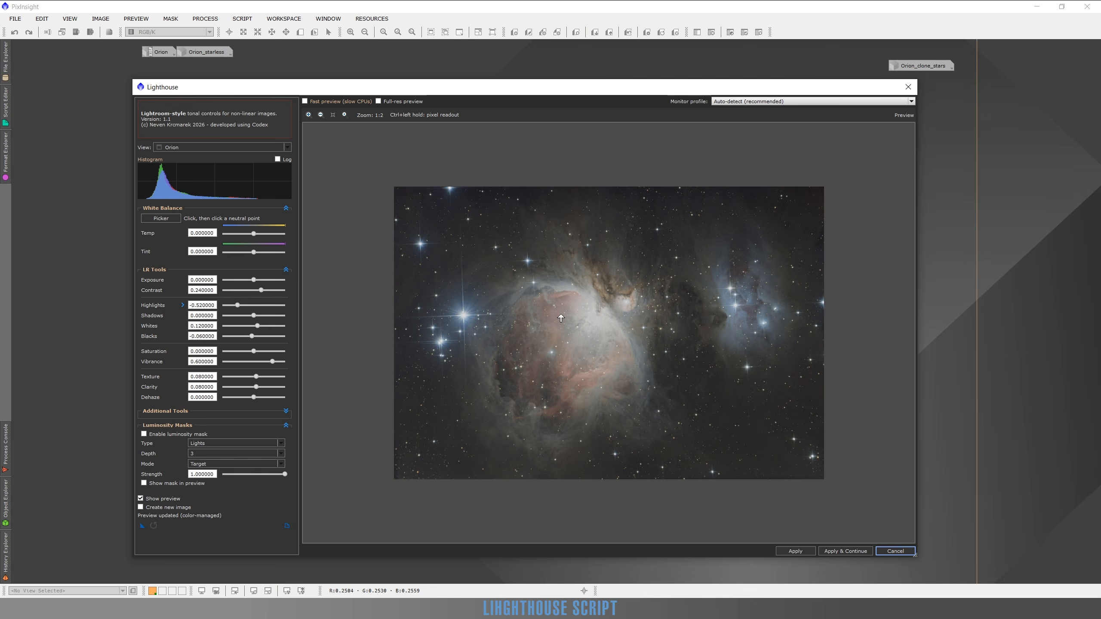
pyautogui.click(851, 551)
# Enable the Lights luminosity mask in Target mode at Depth 3, and check its overlay briefly in the preview.
pyautogui.click(145, 434)
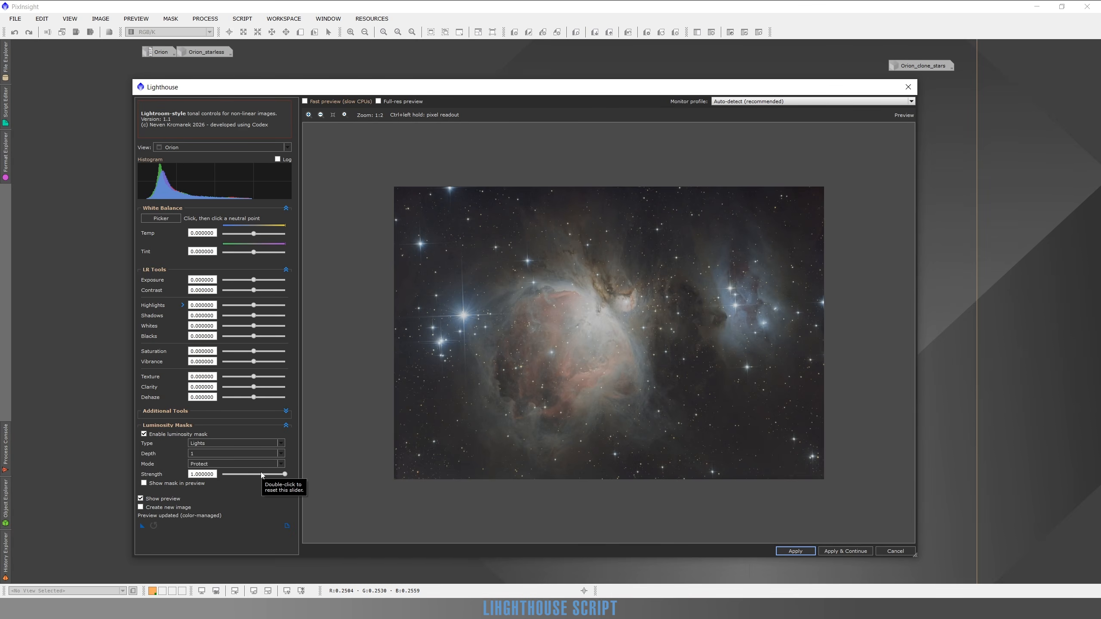
pyautogui.click(199, 464)
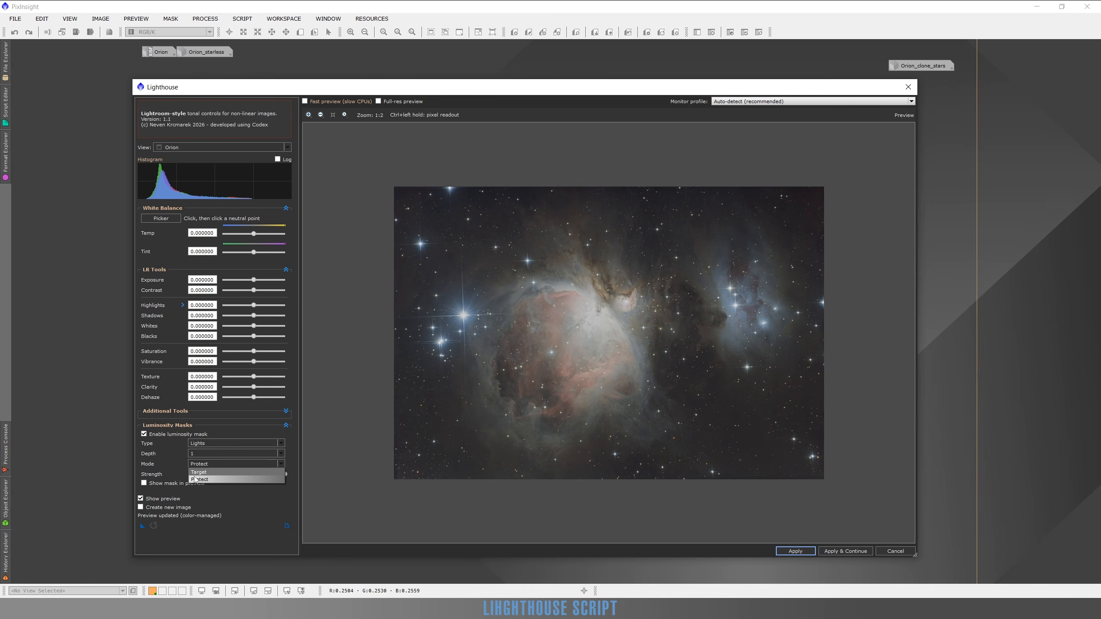
pyautogui.click(199, 472)
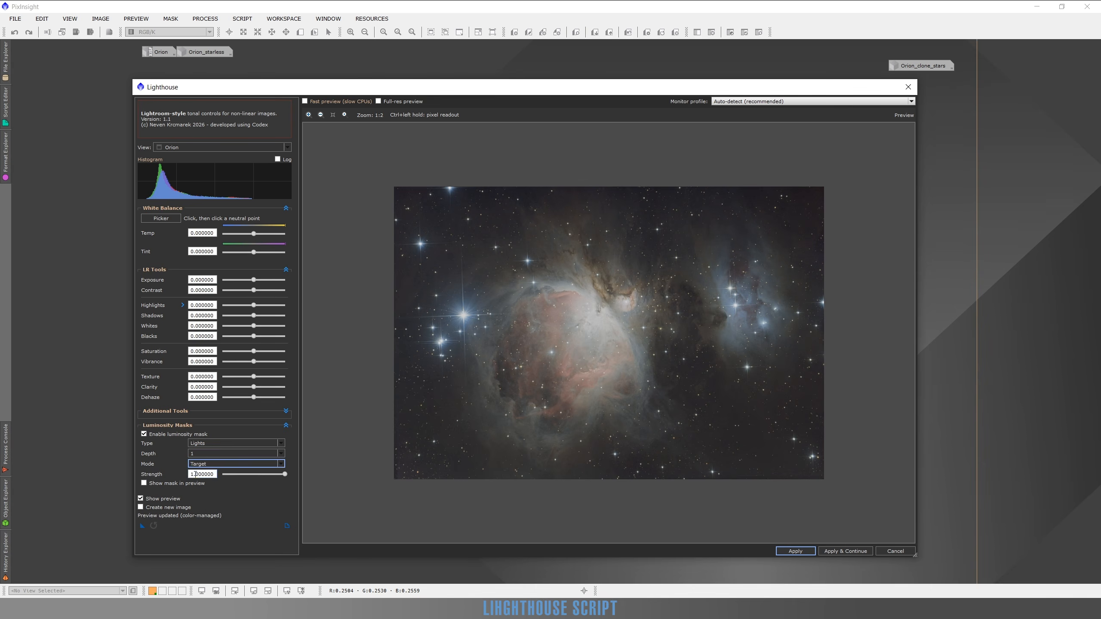
pyautogui.click(226, 456)
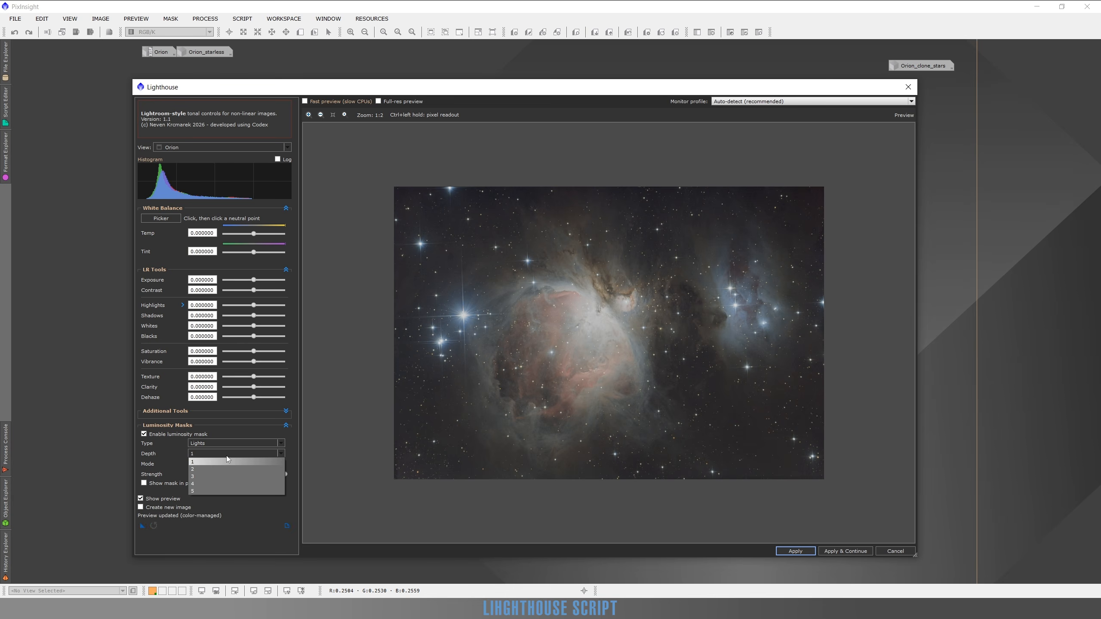
pyautogui.click(212, 478)
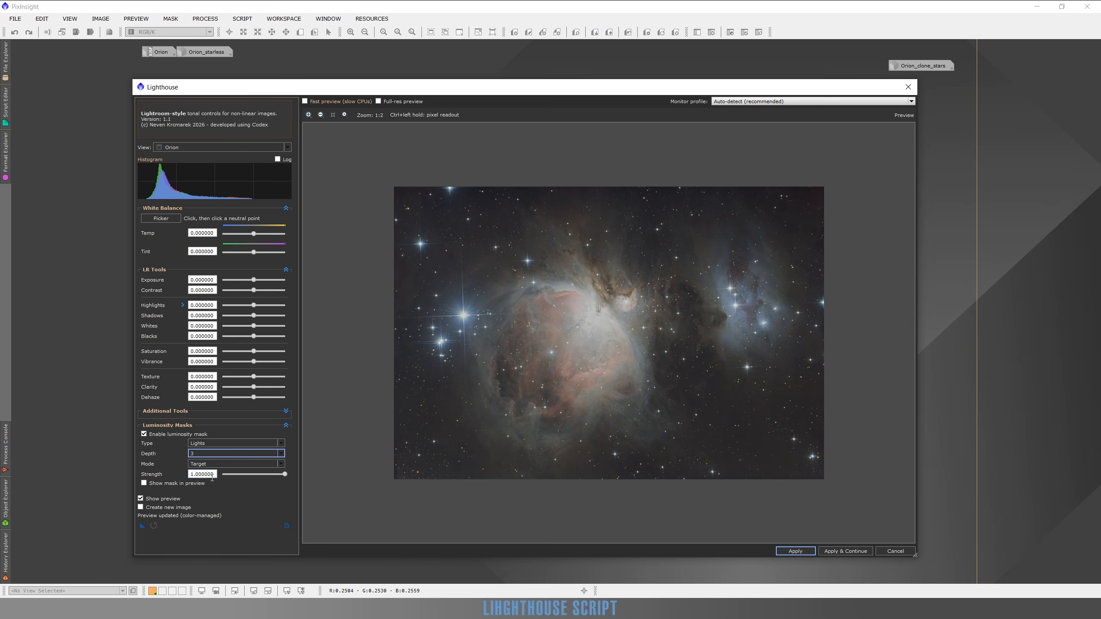
pyautogui.click(145, 483)
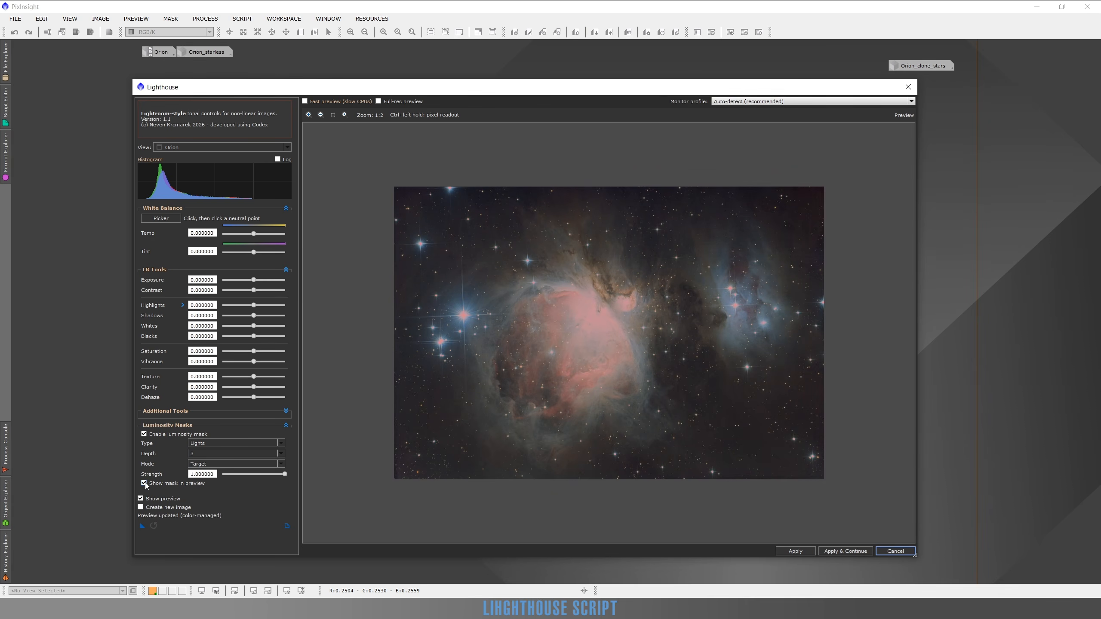
pyautogui.click(145, 483)
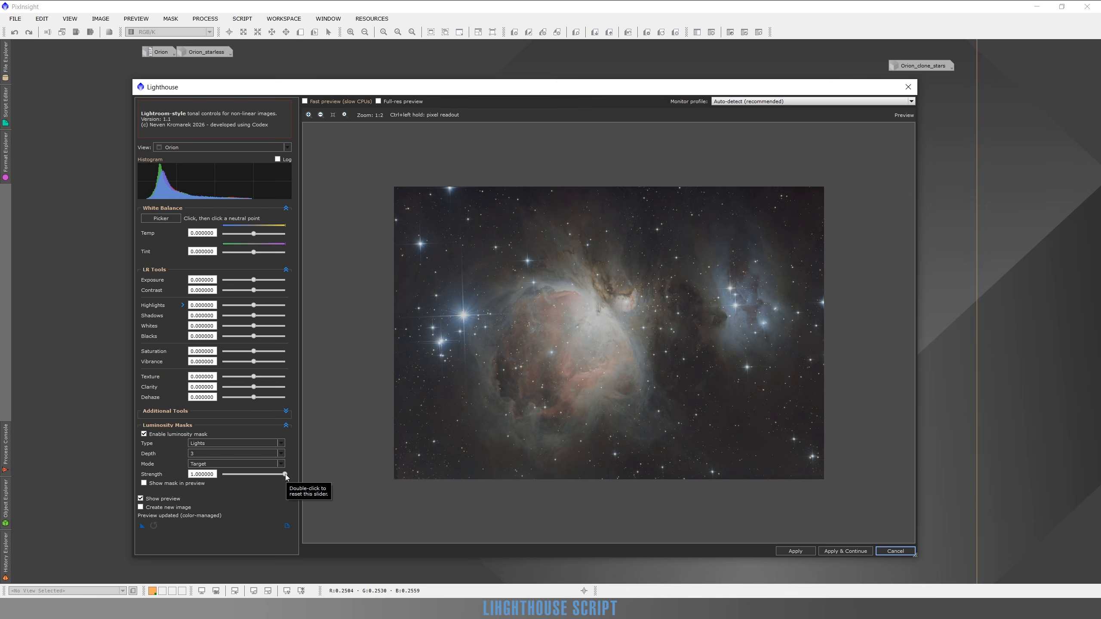
# Try a mask Strength of 0.48, restore it to 1, and set the Depth to 2, checking the mask overlay.
pyautogui.moveTo(285, 475); pyautogui.dragTo(253, 474)
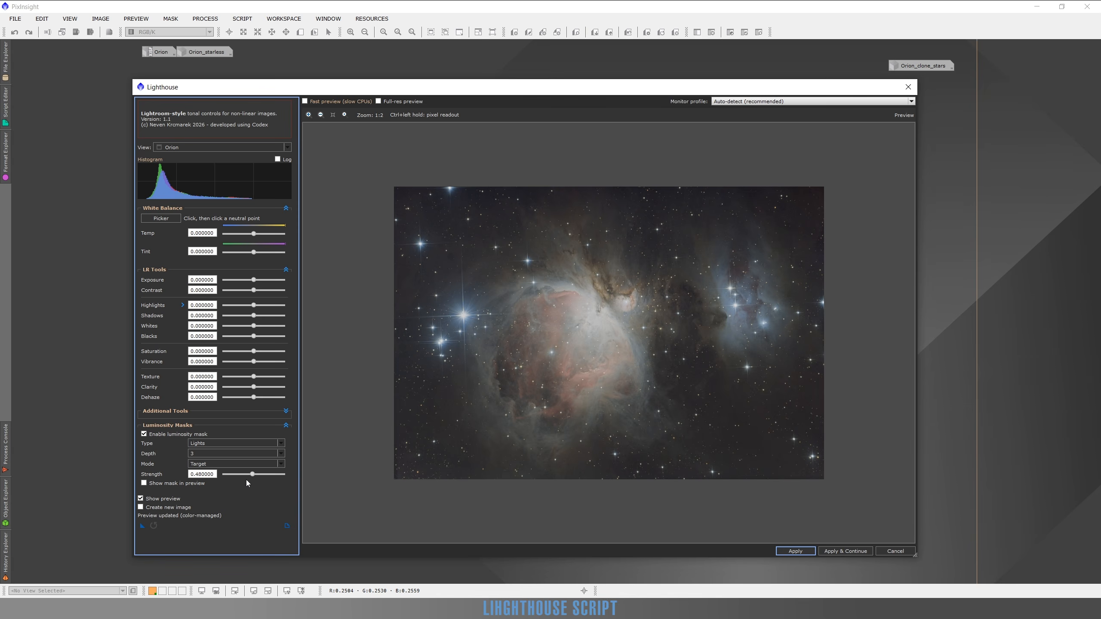
pyautogui.moveTo(252, 475); pyautogui.dragTo(287, 476)
pyautogui.click(281, 454)
pyautogui.click(212, 472)
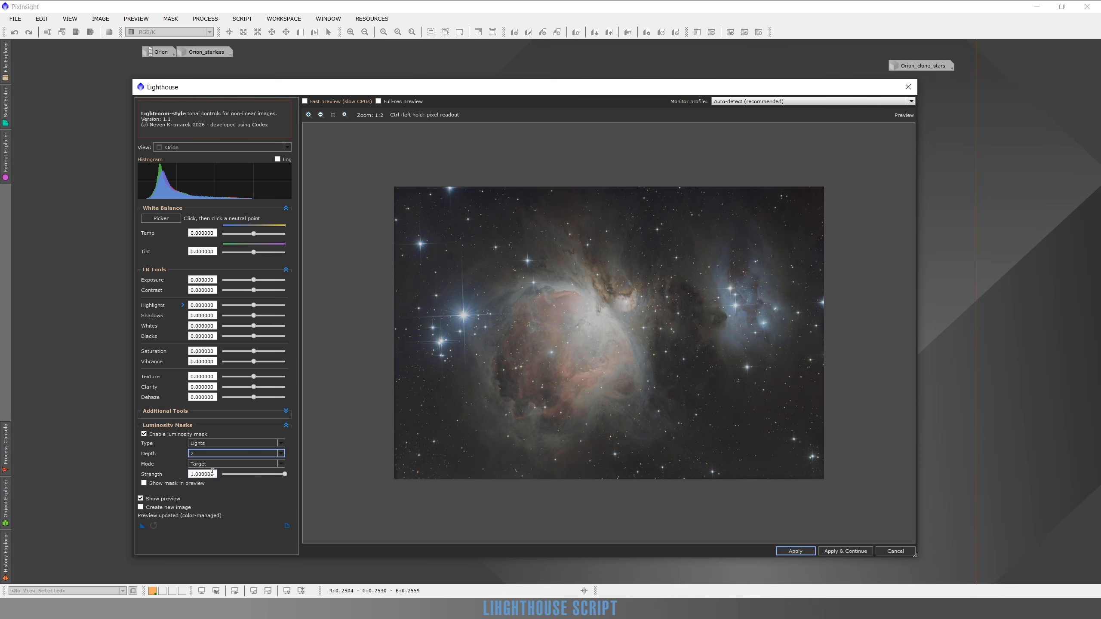
pyautogui.click(144, 484)
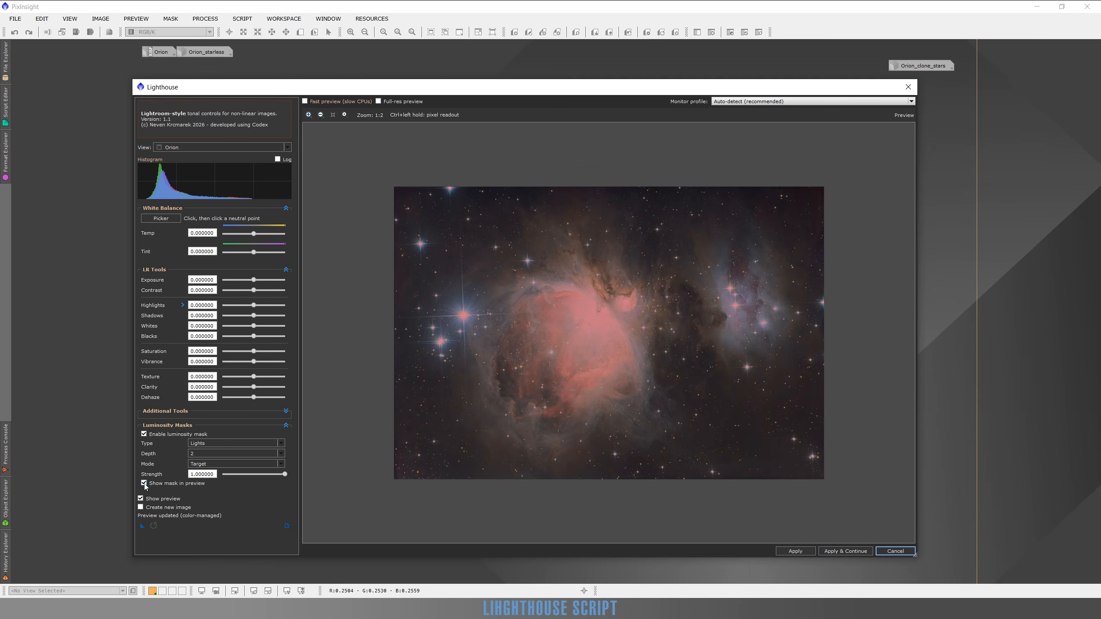
pyautogui.click(144, 483)
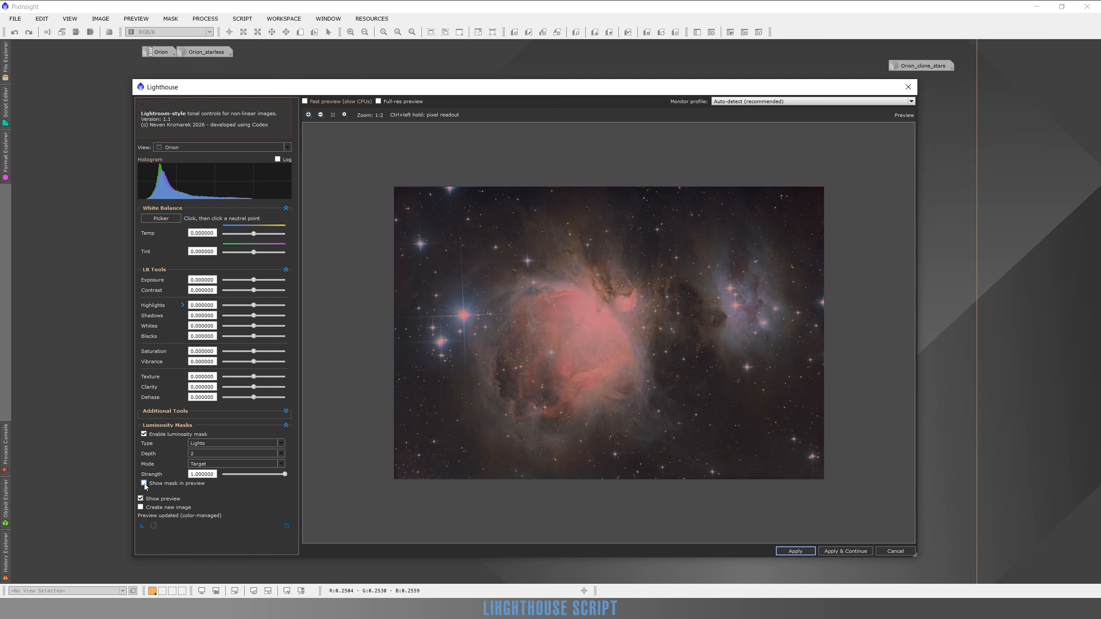
# Raise the Saturation to 0.48 and compare the nebula close-up with the original image.
pyautogui.click(269, 351)
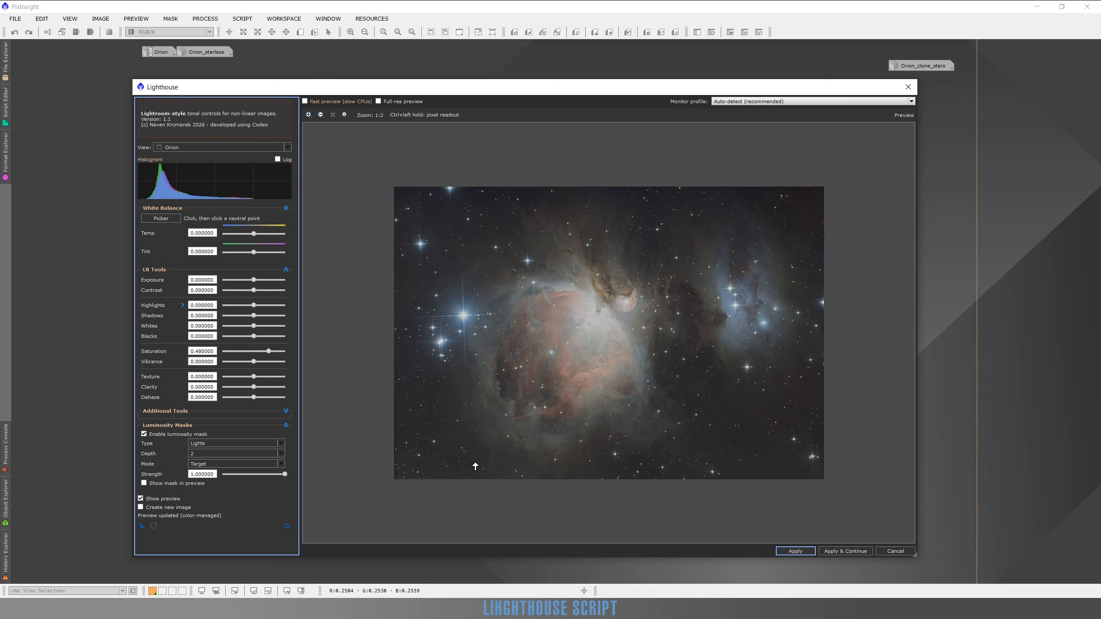
pyautogui.scroll(1, 555, 289)
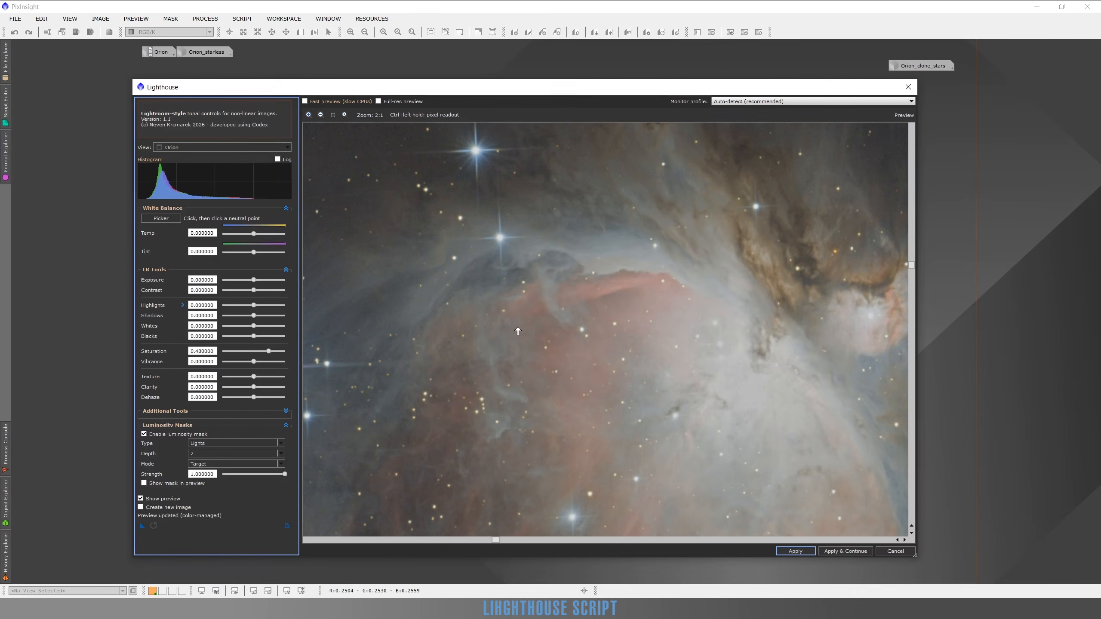
pyautogui.scroll(1, 518, 309)
pyautogui.click(140, 499)
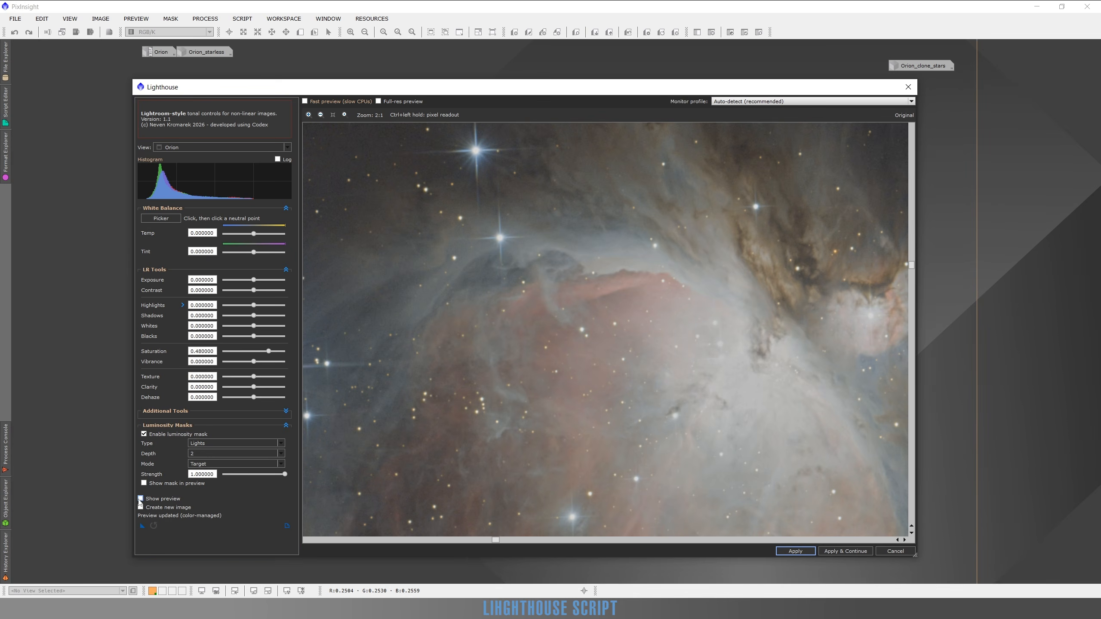
pyautogui.click(140, 499)
# Show the mask overlay and compare it with the original image on the nebula and the dark star field.
pyautogui.click(144, 483)
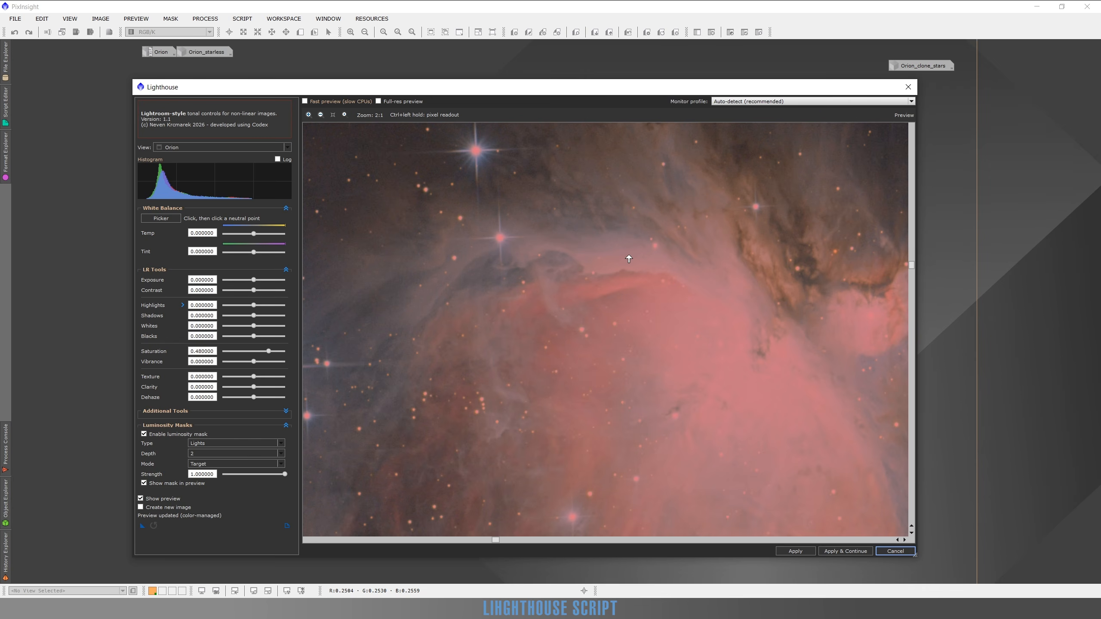
pyautogui.click(141, 499)
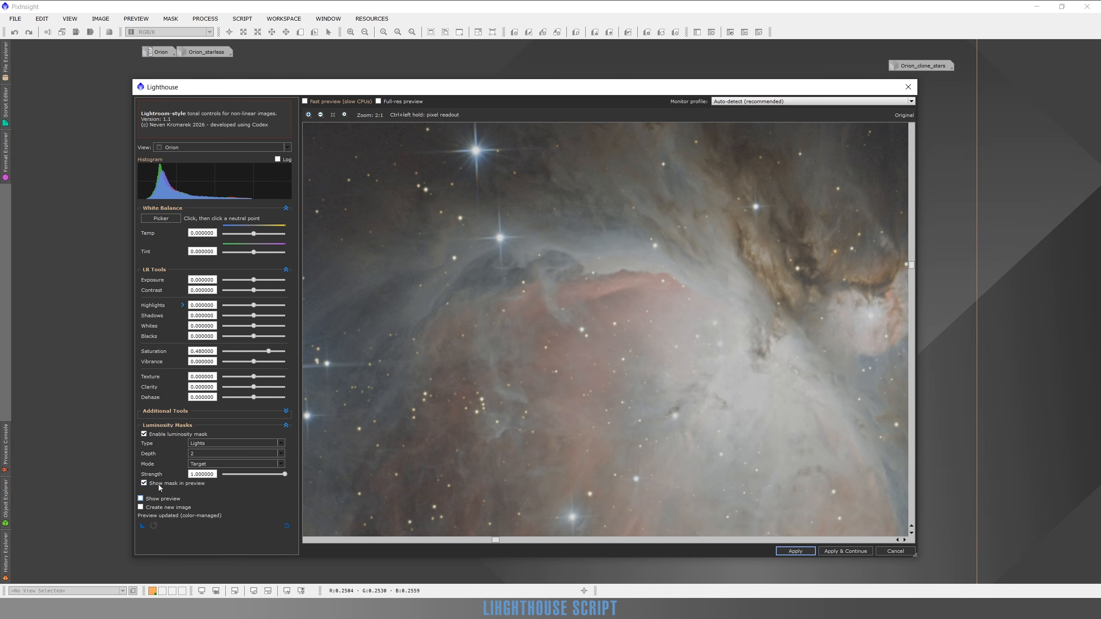
pyautogui.moveTo(407, 262); pyautogui.dragTo(630, 443)
pyautogui.moveTo(496, 297); pyautogui.dragTo(548, 442)
pyautogui.scroll(-3, 593, 228)
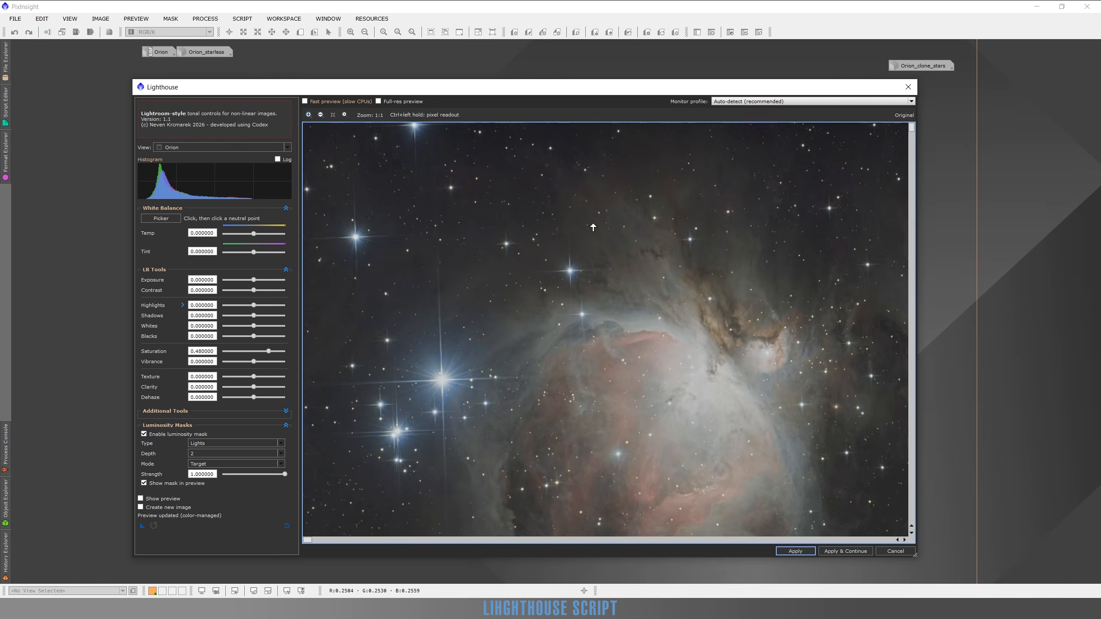
pyautogui.scroll(3, 566, 207)
pyautogui.scroll(1, 490, 192)
pyautogui.moveTo(554, 213); pyautogui.dragTo(585, 325)
pyautogui.scroll(1, 589, 275)
pyautogui.moveTo(628, 265); pyautogui.dragTo(639, 301)
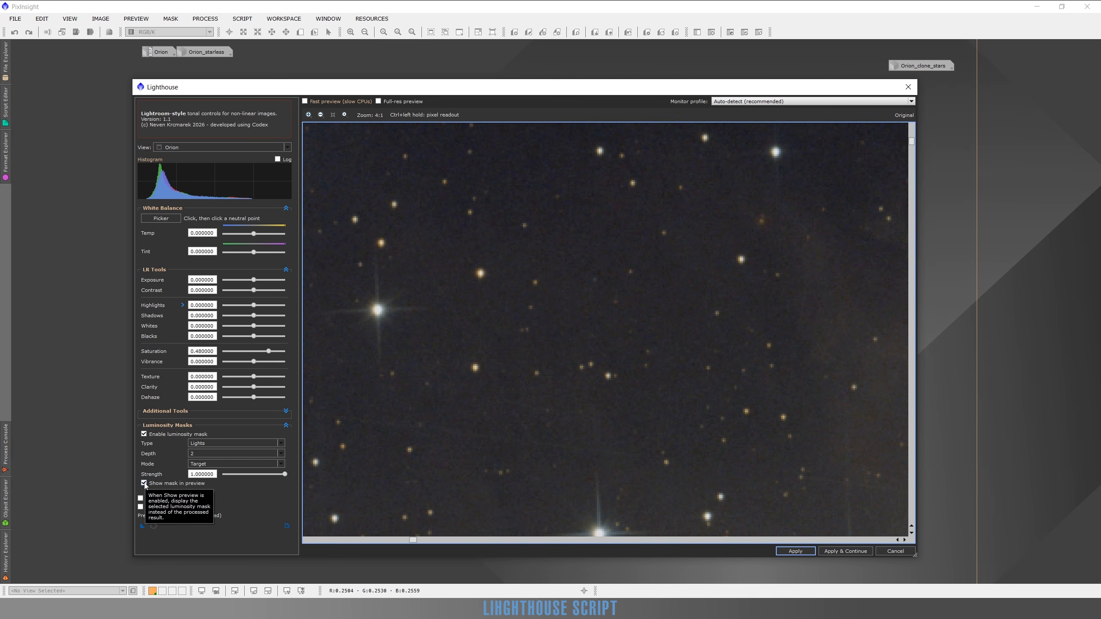
pyautogui.click(141, 499)
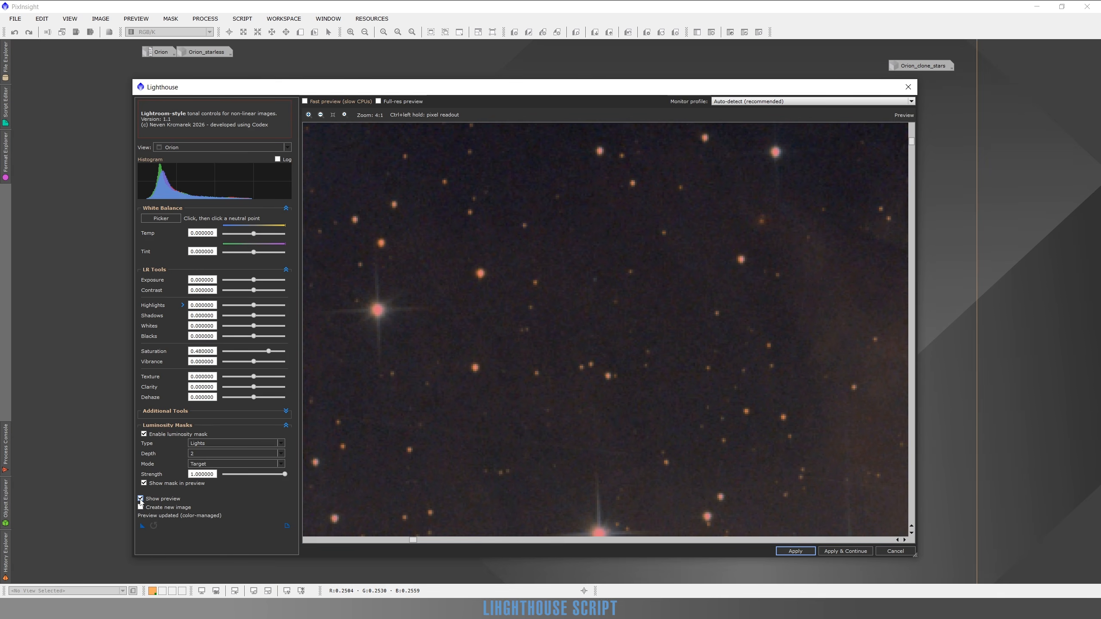
pyautogui.click(141, 500)
pyautogui.click(141, 500)
pyautogui.click(140, 500)
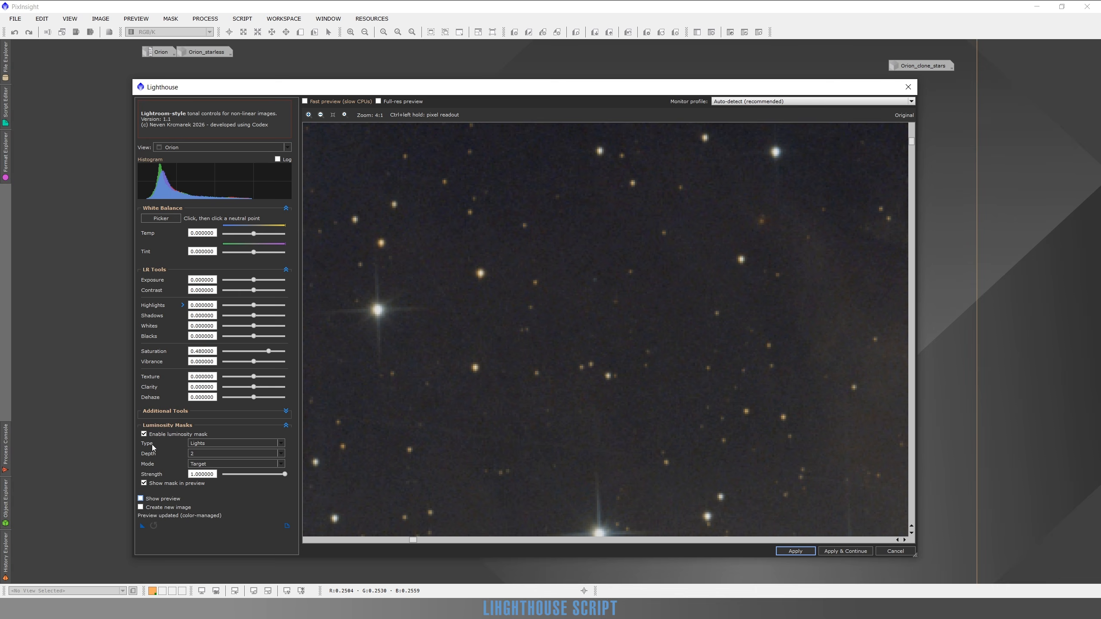
# Hide the mask overlay and compare the masked saturation boost with the original image in the dark background.
pyautogui.click(144, 482)
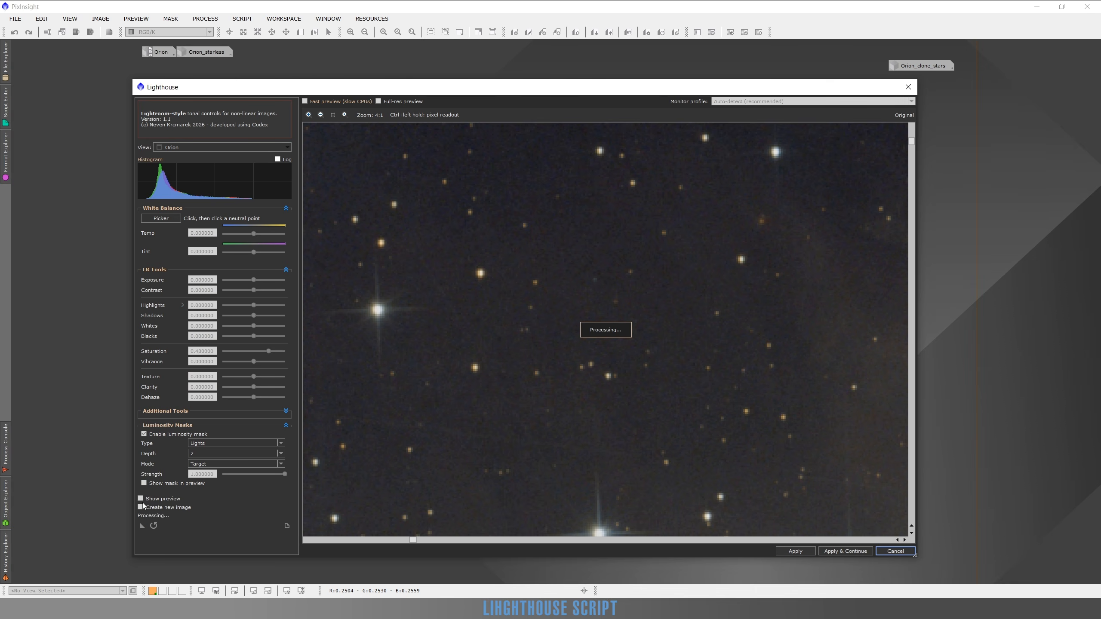
pyautogui.click(141, 499)
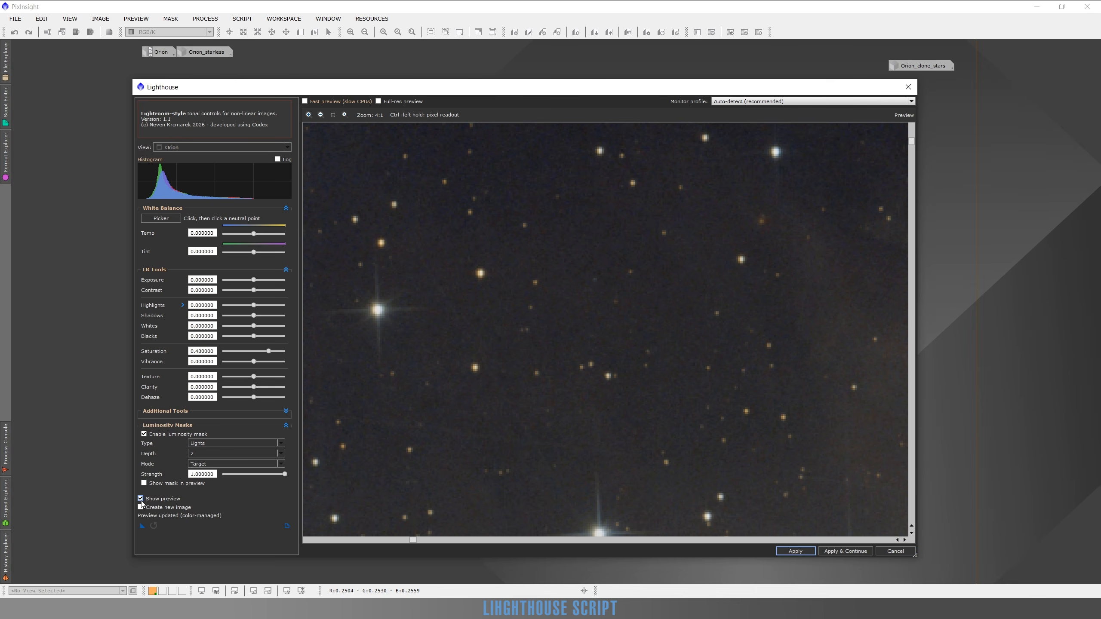
pyautogui.click(141, 500)
pyautogui.click(141, 499)
# Turn off the luminosity mask and compare the unmasked saturation boost with the original image in the background sky.
pyautogui.click(145, 435)
pyautogui.moveTo(550, 223); pyautogui.dragTo(573, 295)
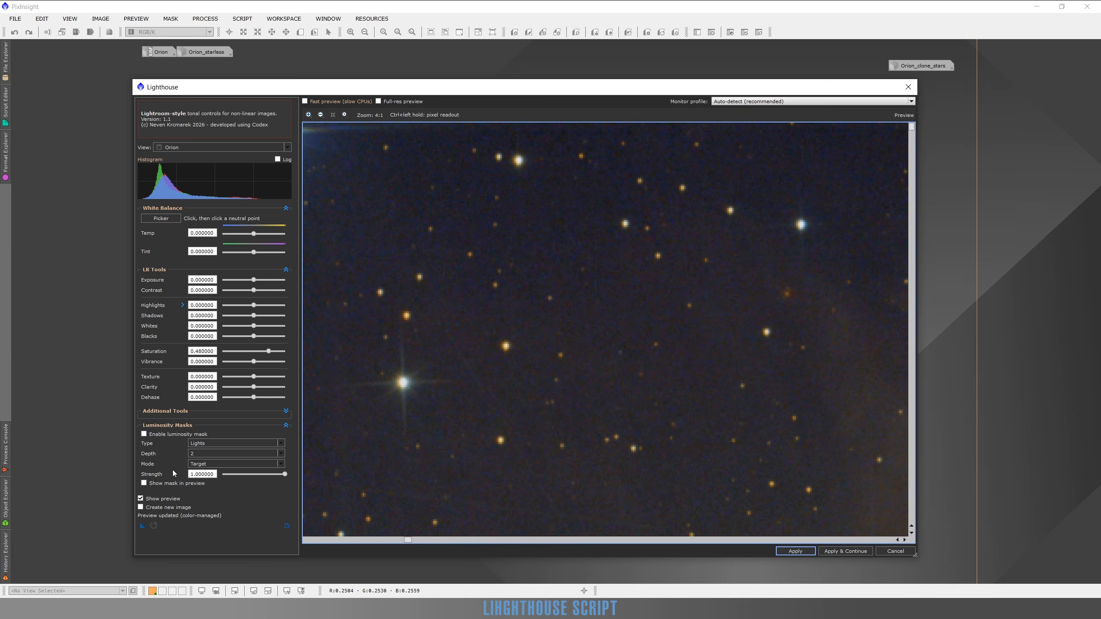
pyautogui.click(141, 499)
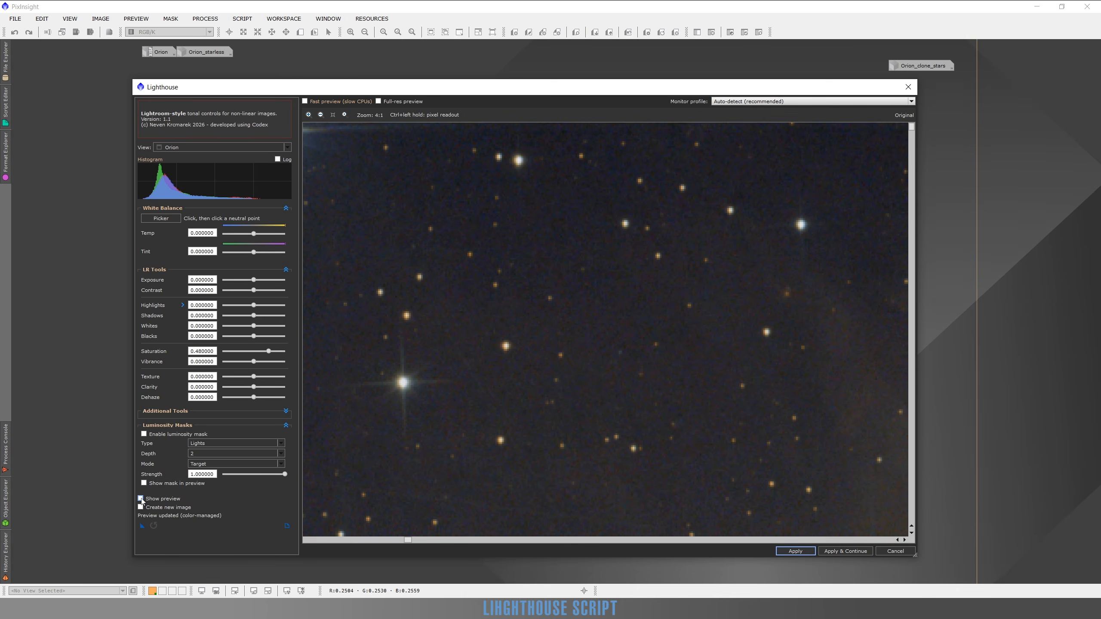
pyautogui.click(141, 499)
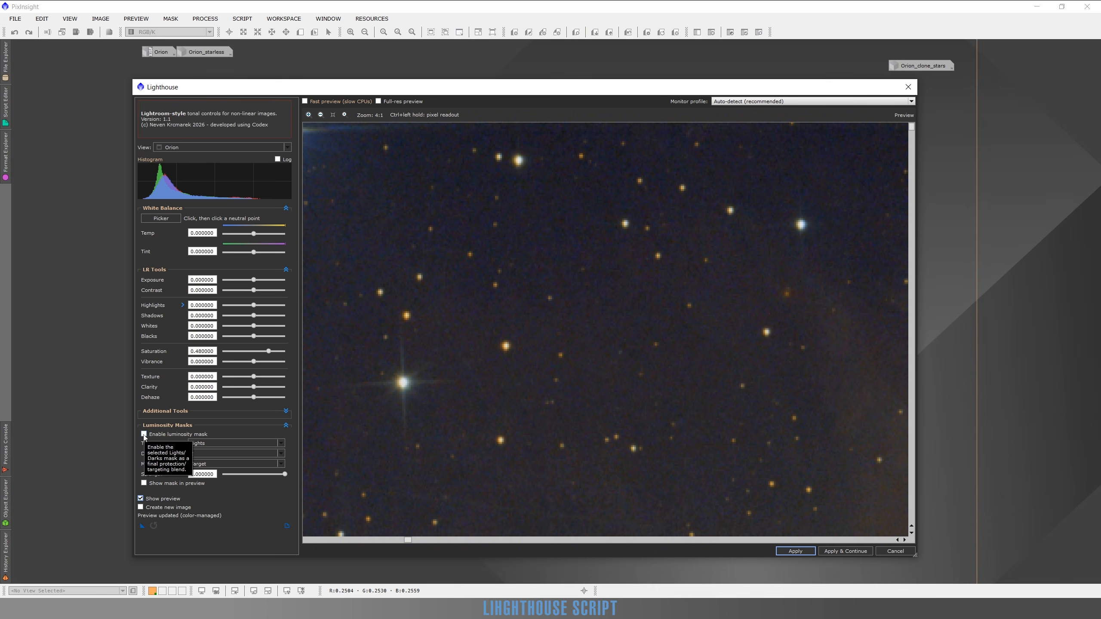
# Re-enable the luminosity mask and examine the background sky, the nebula's edge and the whole image.
pyautogui.click(144, 435)
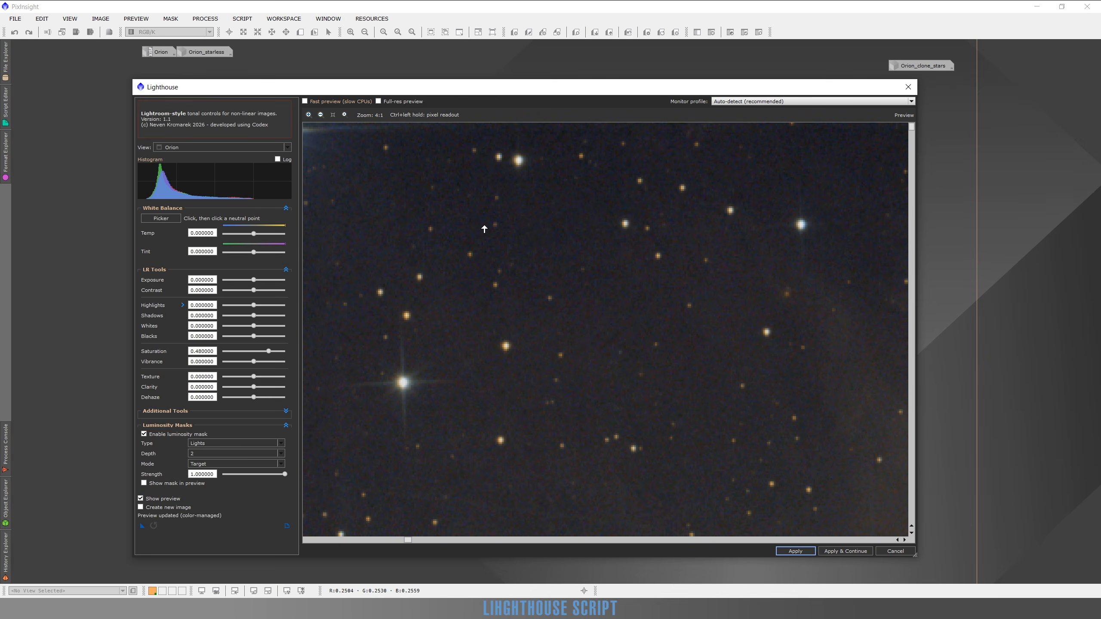
pyautogui.scroll(-2, 557, 331)
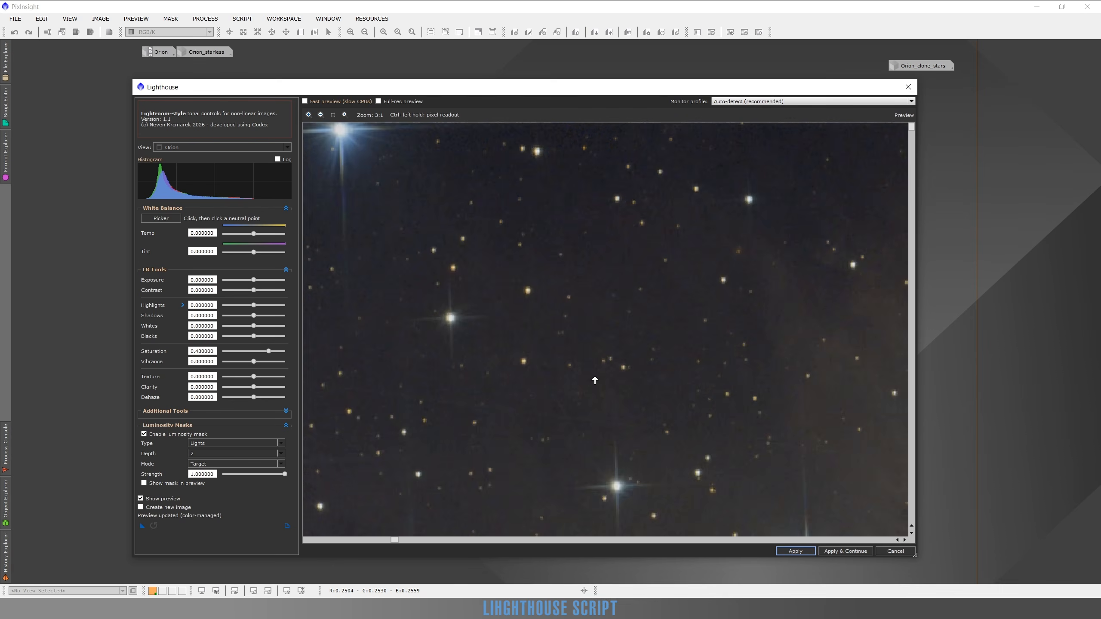
pyautogui.moveTo(652, 425); pyautogui.dragTo(539, 290)
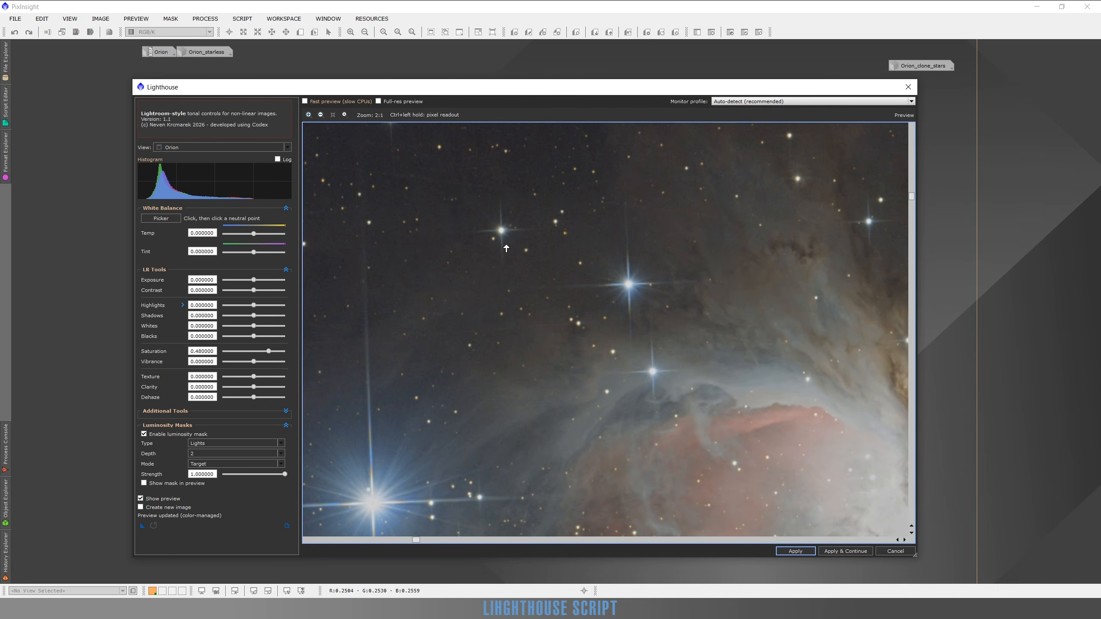
pyautogui.moveTo(506, 249); pyautogui.dragTo(564, 357)
pyautogui.moveTo(541, 263); pyautogui.dragTo(603, 379)
pyautogui.scroll(1, 569, 155)
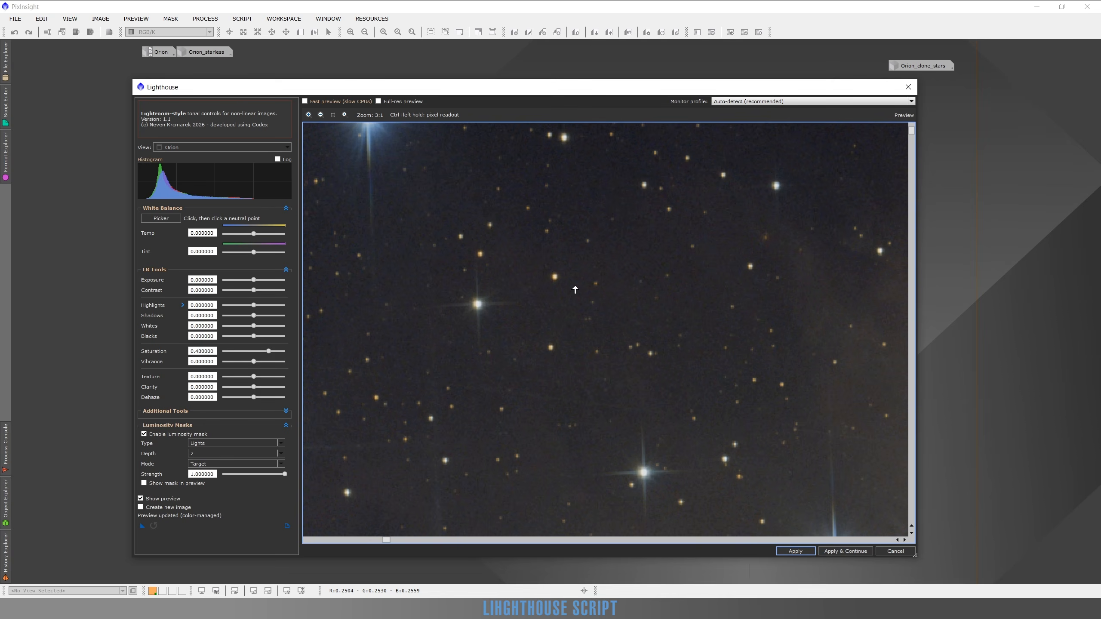
pyautogui.scroll(-1, 653, 361)
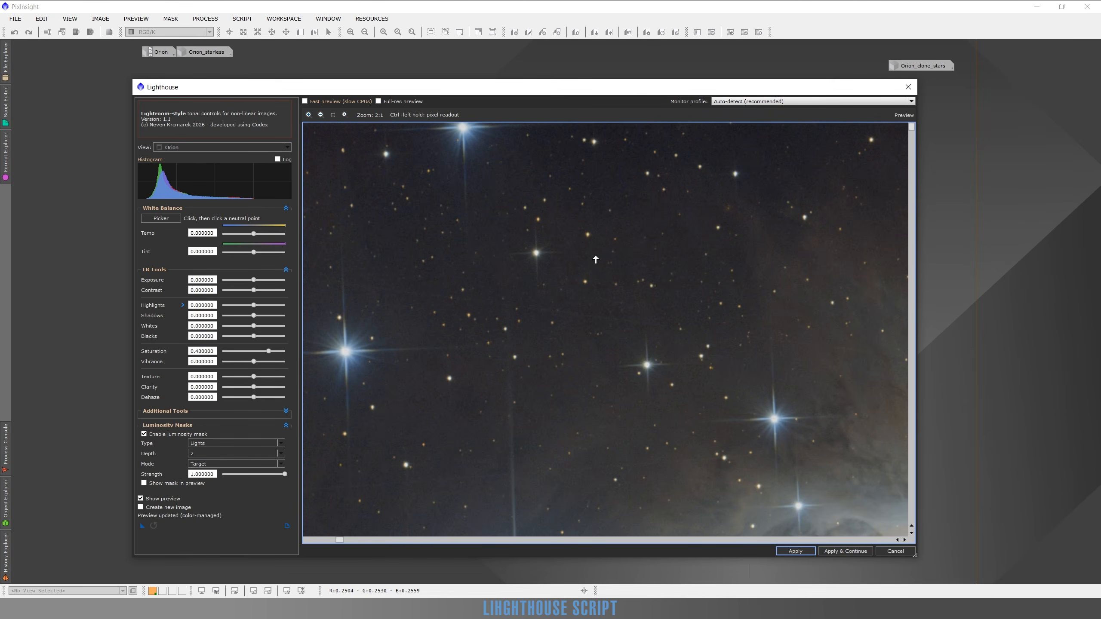
pyautogui.scroll(-3, 626, 242)
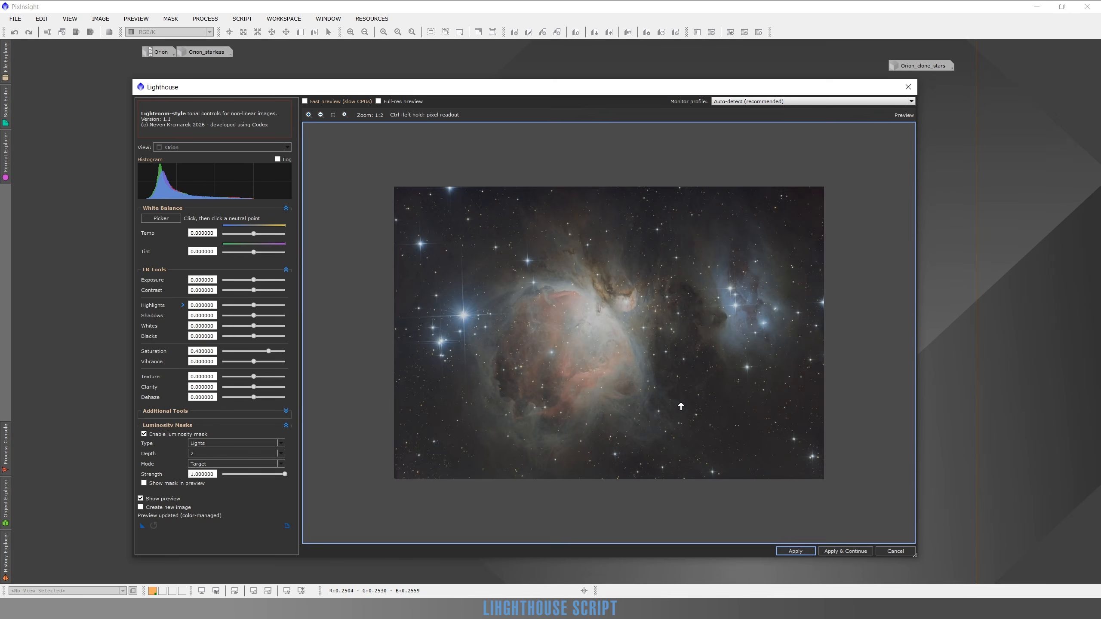
# Check the nebula in the preview and apply the masked 0.48 saturation boost to the Orion image, keeping the script open.
pyautogui.scroll(1, 599, 332)
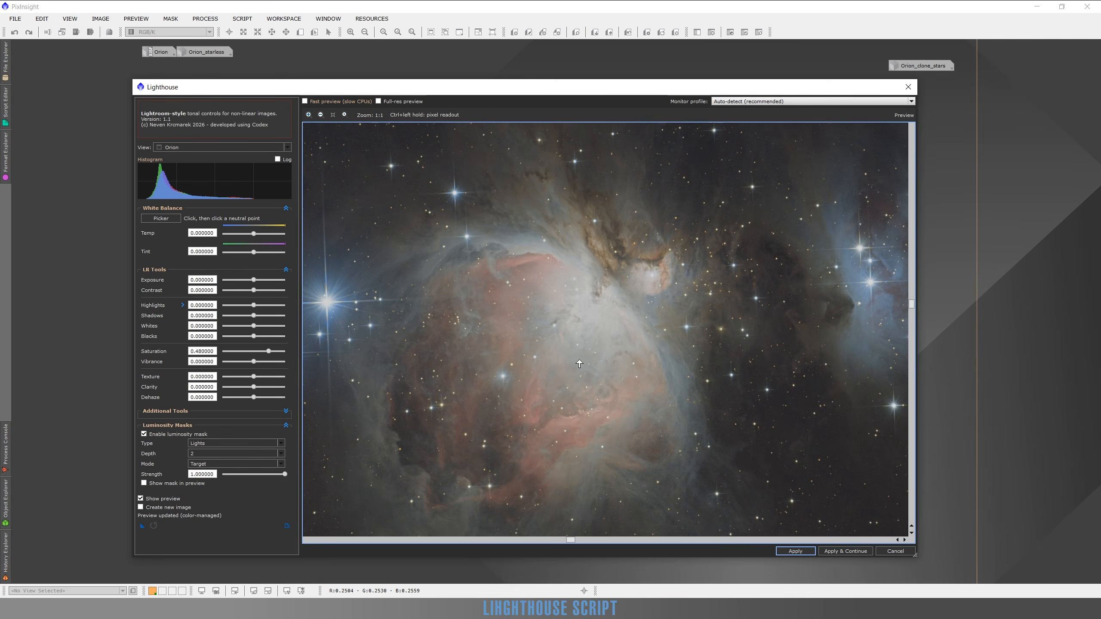
pyautogui.scroll(-1, 628, 348)
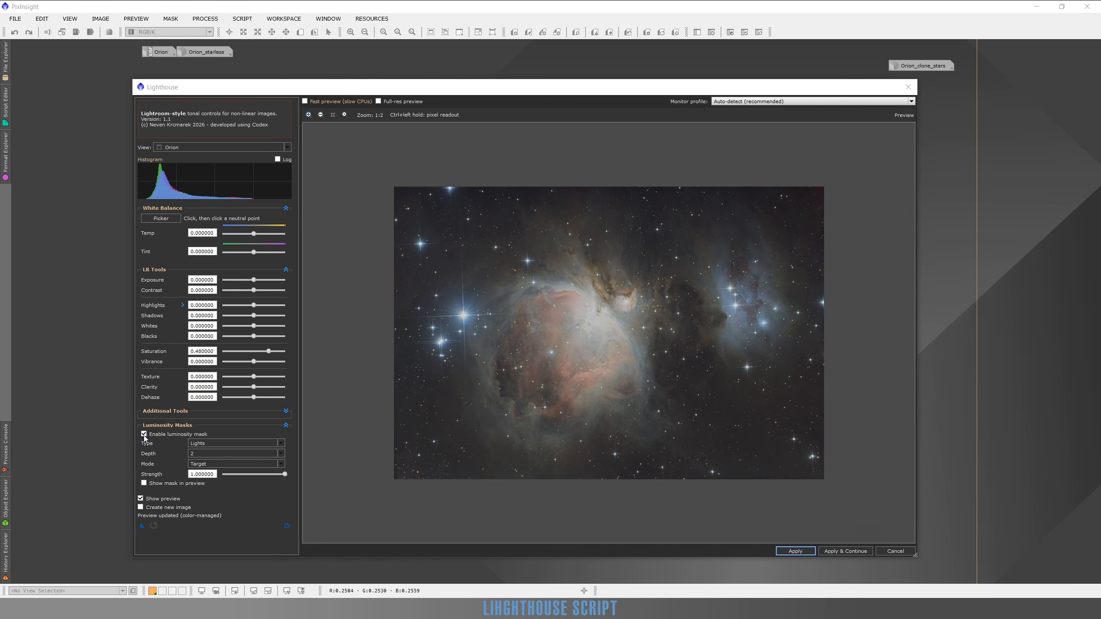
pyautogui.click(855, 552)
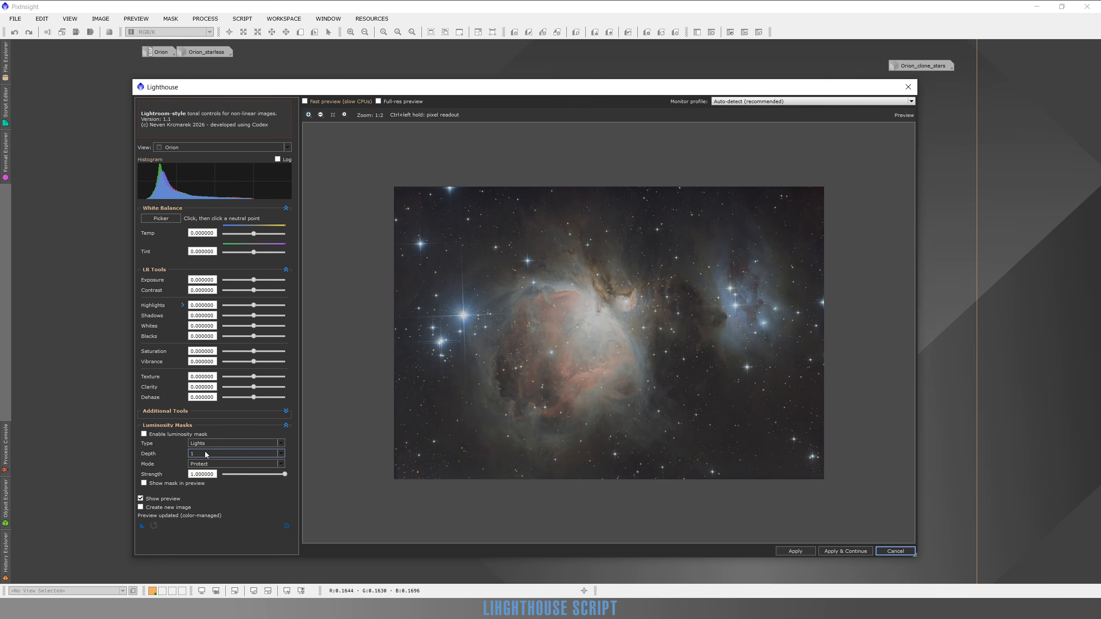
# Enable the luminosity mask with the Darks type in Protect mode and check its overlay in the preview.
pyautogui.click(191, 443)
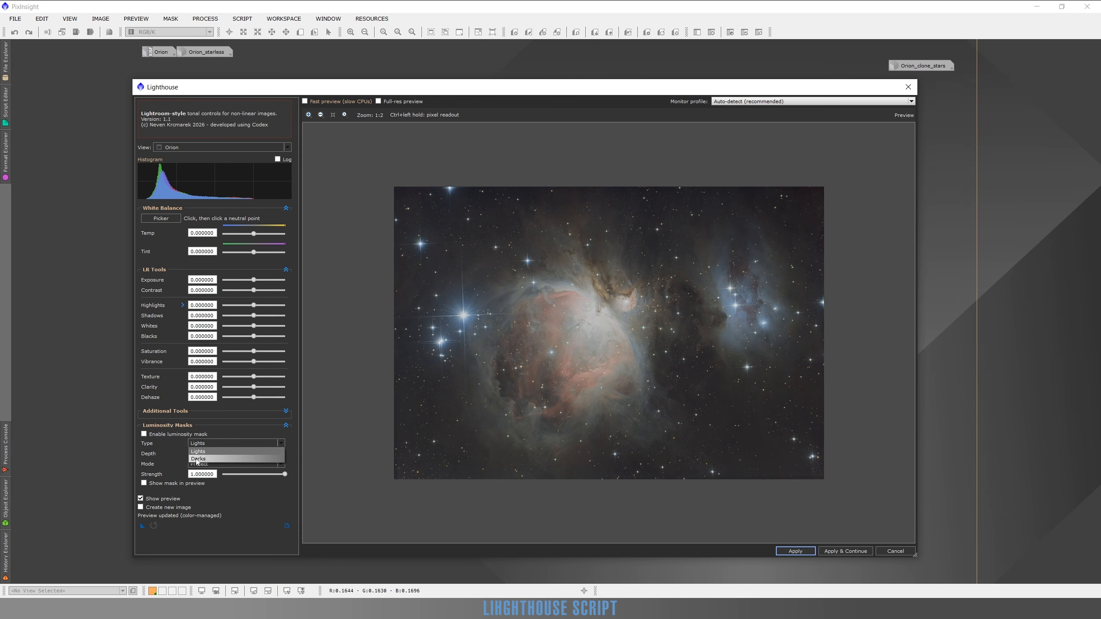
pyautogui.click(196, 462)
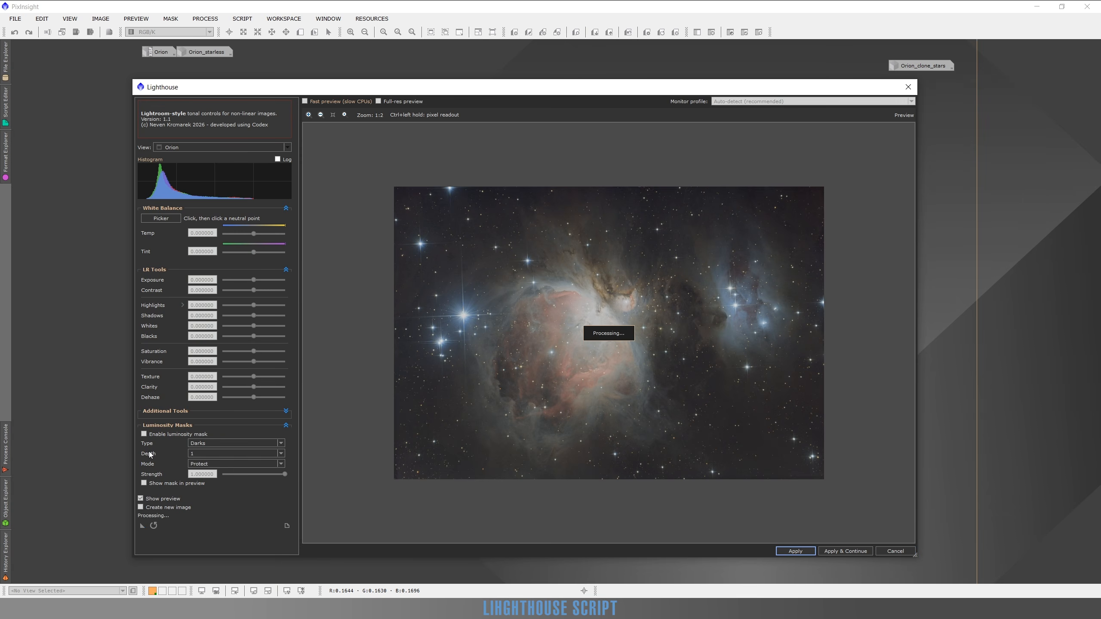
pyautogui.click(199, 464)
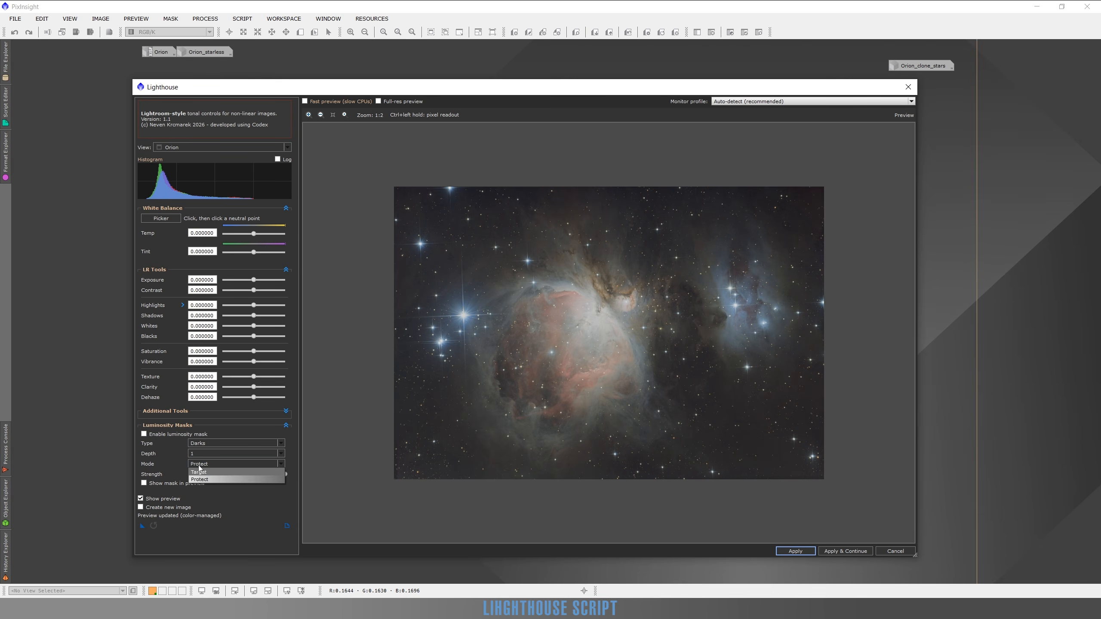
pyautogui.click(200, 472)
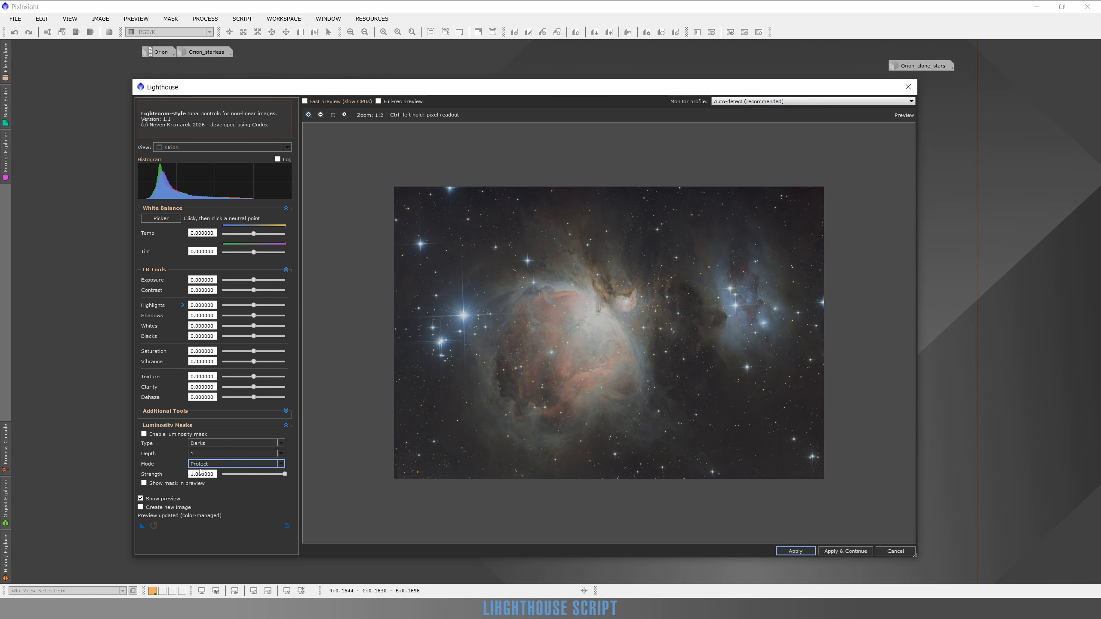
pyautogui.click(144, 435)
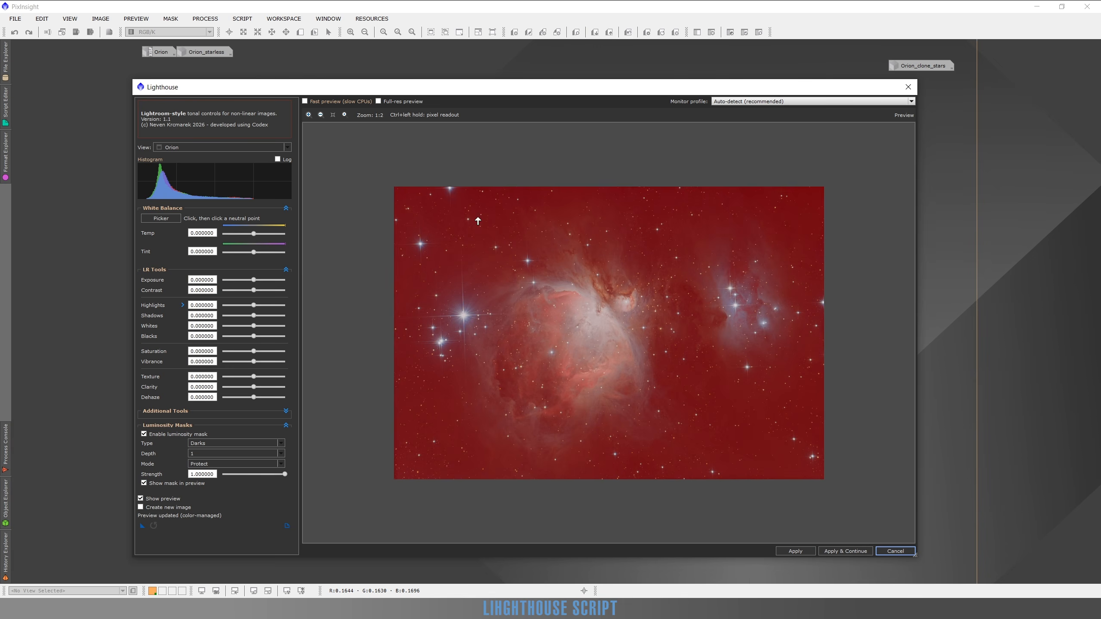
pyautogui.click(144, 483)
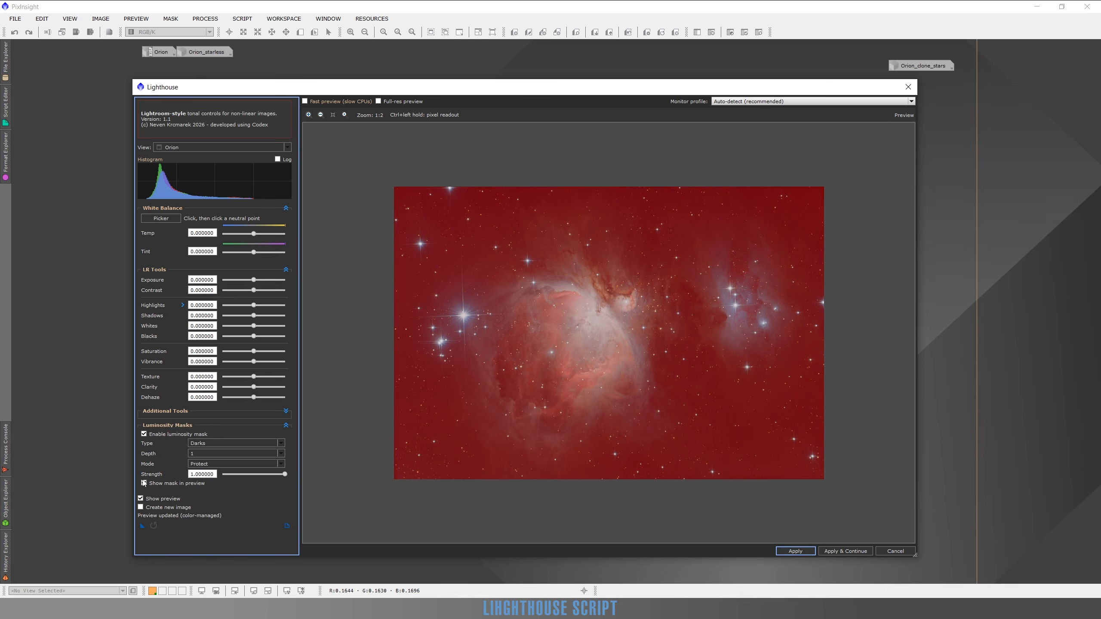
pyautogui.click(144, 483)
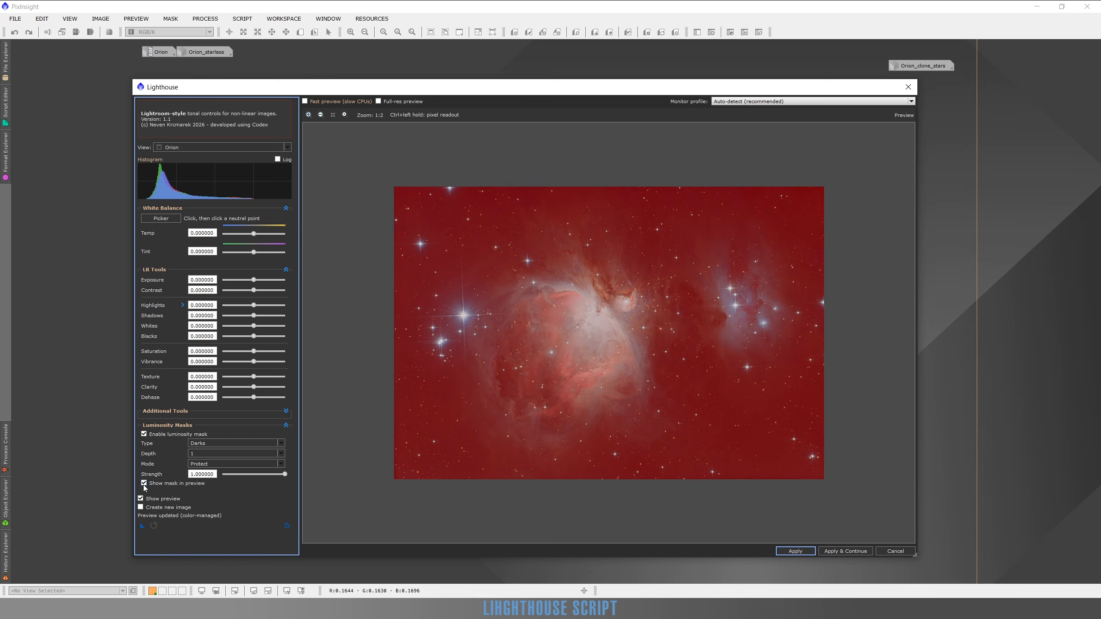
# Set the luminosity mask depth to 2 and check the mask overlay again.
pyautogui.click(205, 451)
pyautogui.click(201, 468)
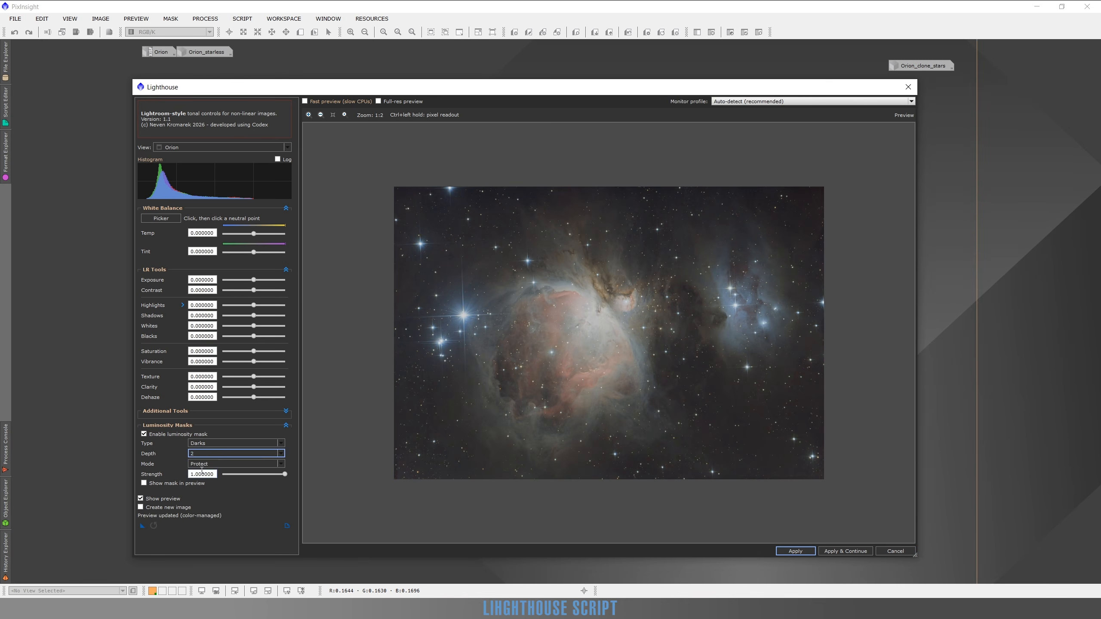
pyautogui.click(144, 483)
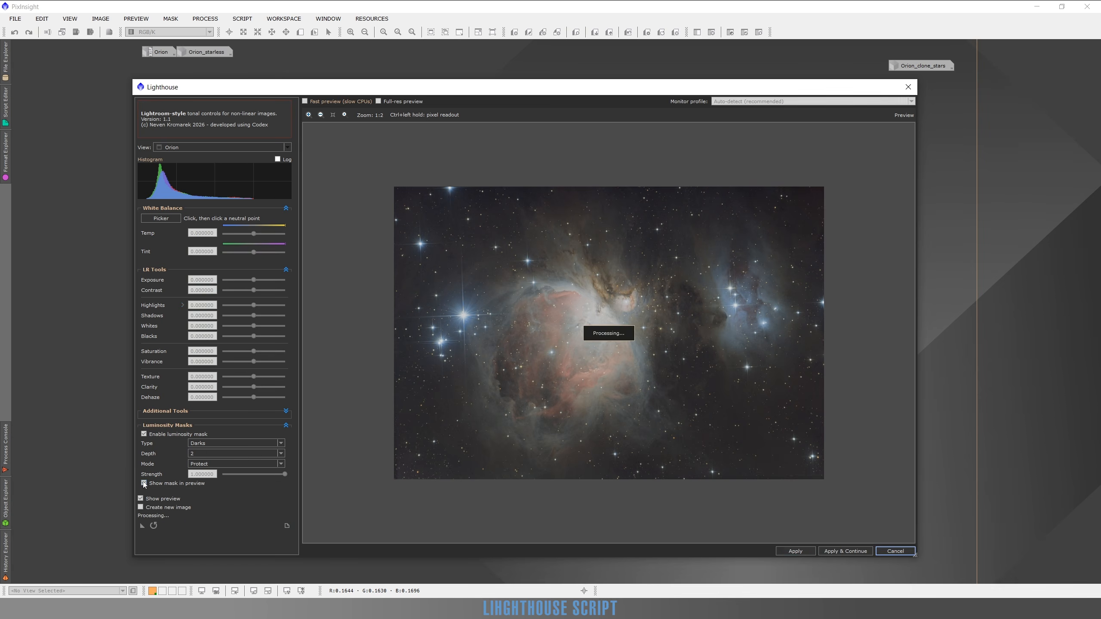
pyautogui.click(144, 483)
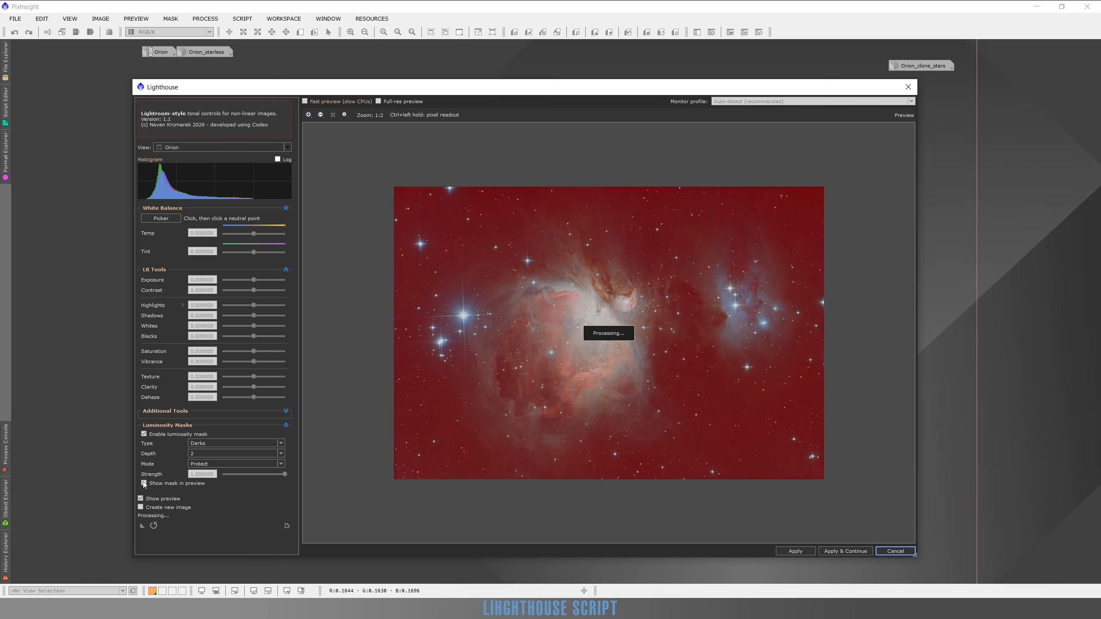
# Switch the luminosity mask to Target mode and lower the saturation to -0.52, viewing the dark star field up close.
pyautogui.scroll(1, 486, 251)
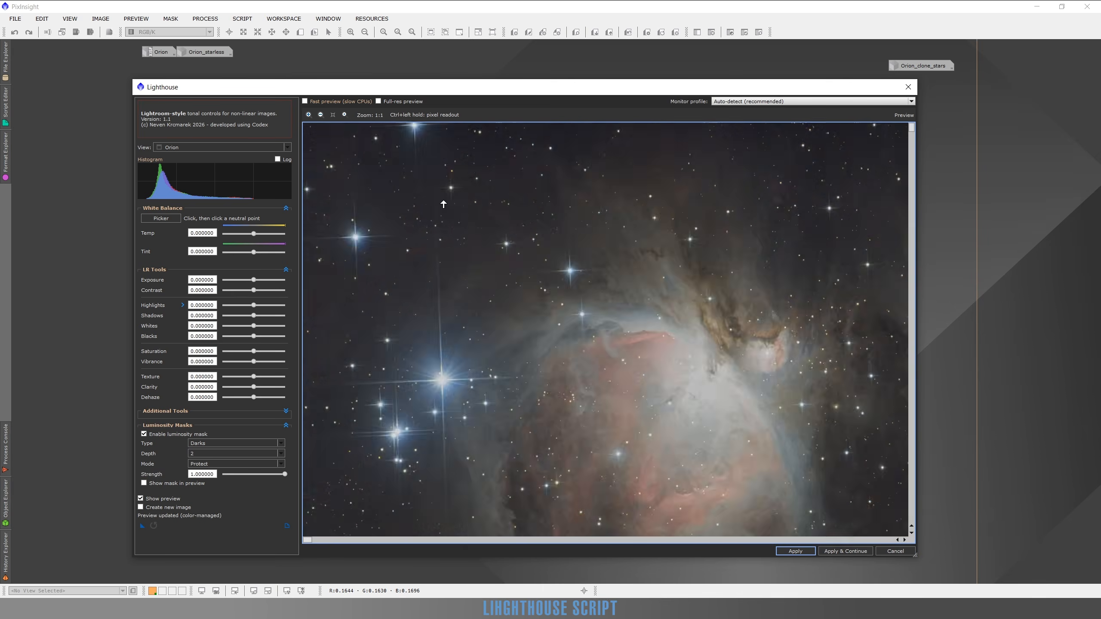
pyautogui.scroll(2, 443, 204)
pyautogui.scroll(1, 476, 185)
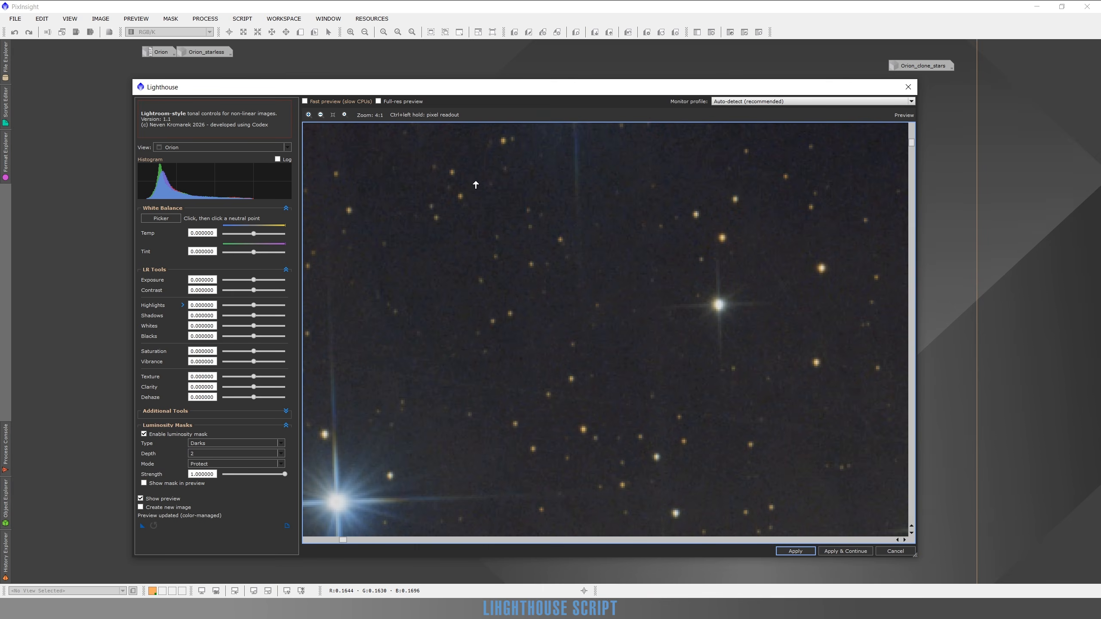
pyautogui.moveTo(496, 219); pyautogui.dragTo(511, 272)
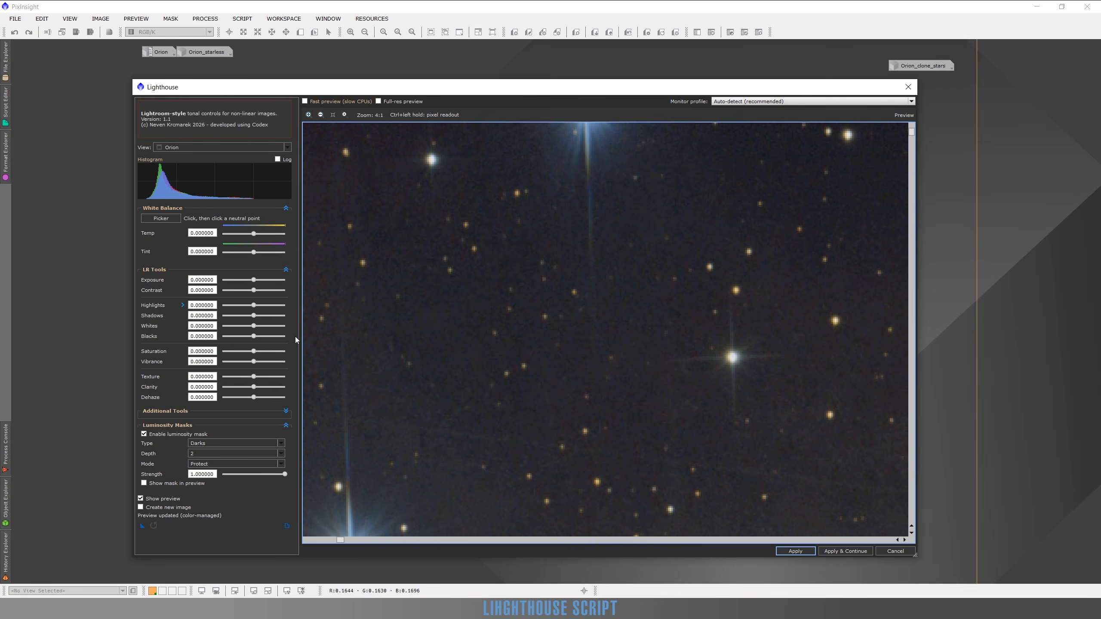
pyautogui.click(206, 465)
pyautogui.click(199, 472)
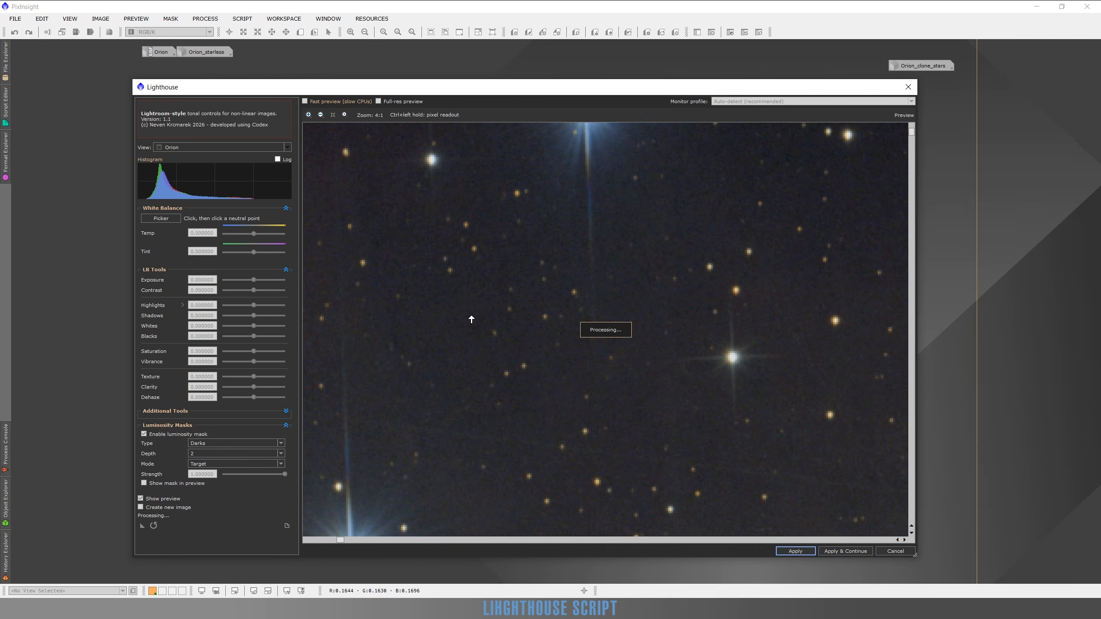
pyautogui.click(237, 352)
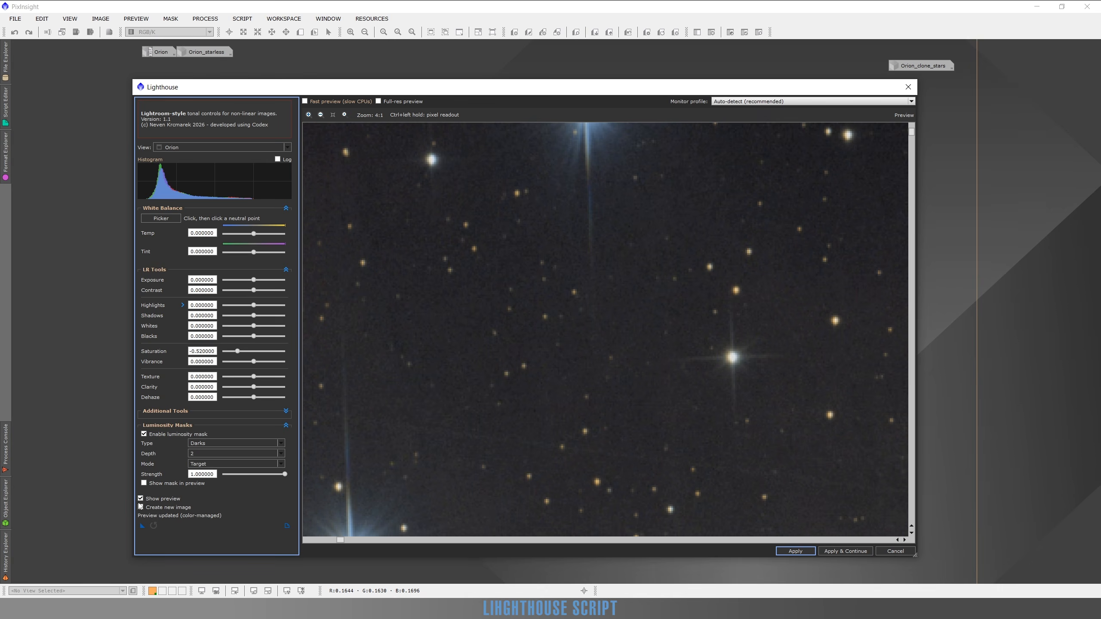
# Compare the masked saturation reduction with the original image in the dark star field and around the bright blue star.
pyautogui.click(141, 499)
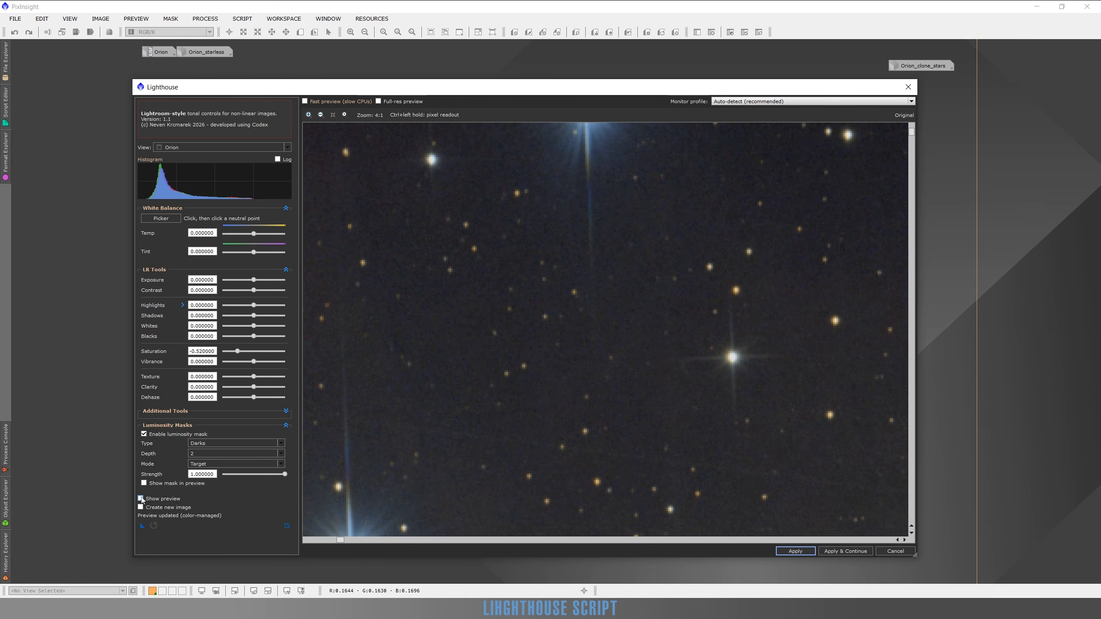
pyautogui.click(142, 499)
pyautogui.click(141, 499)
pyautogui.click(141, 499)
pyautogui.moveTo(479, 374); pyautogui.dragTo(585, 239)
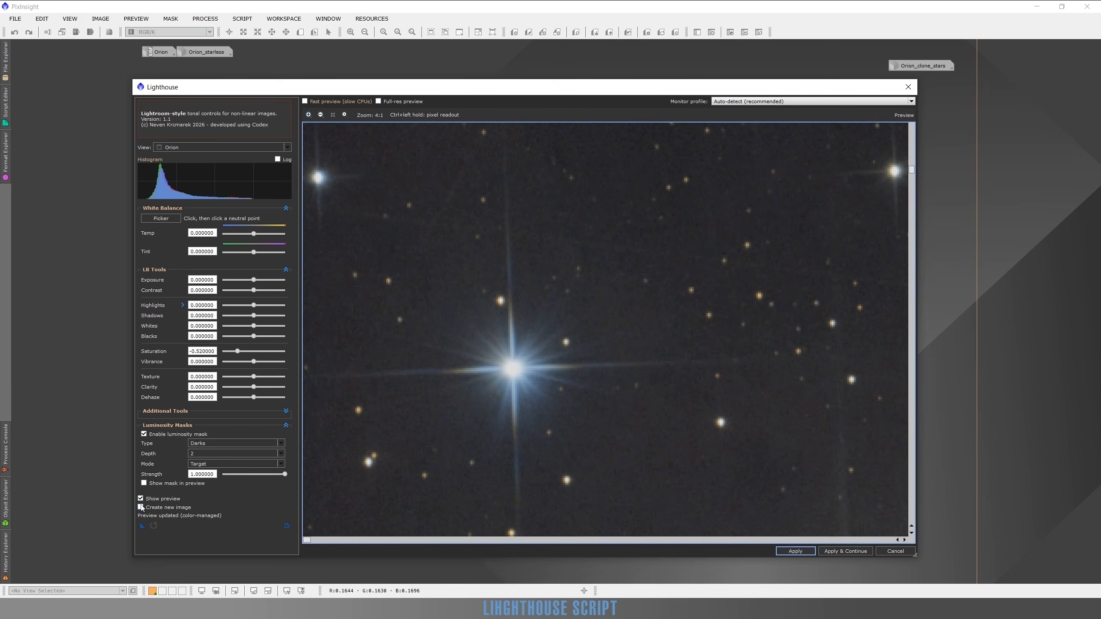
pyautogui.click(142, 498)
pyautogui.click(142, 498)
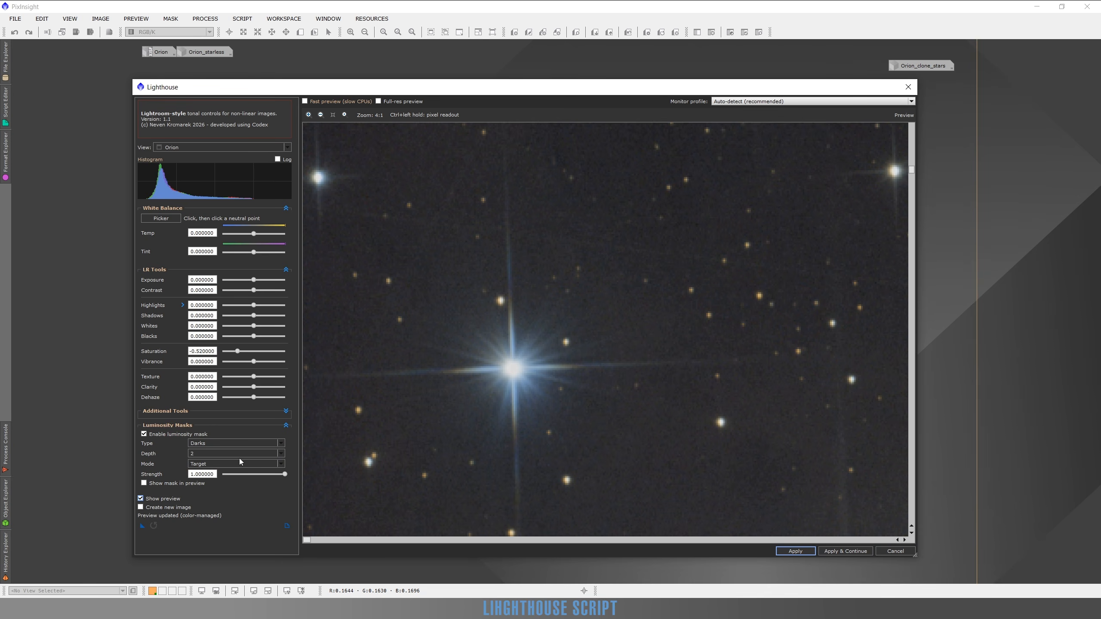
pyautogui.click(141, 499)
pyautogui.click(141, 499)
pyautogui.click(141, 499)
# Try mask depth 1 and compare the saturation reduction with the original around the bright blue star.
pyautogui.click(197, 453)
pyautogui.click(197, 462)
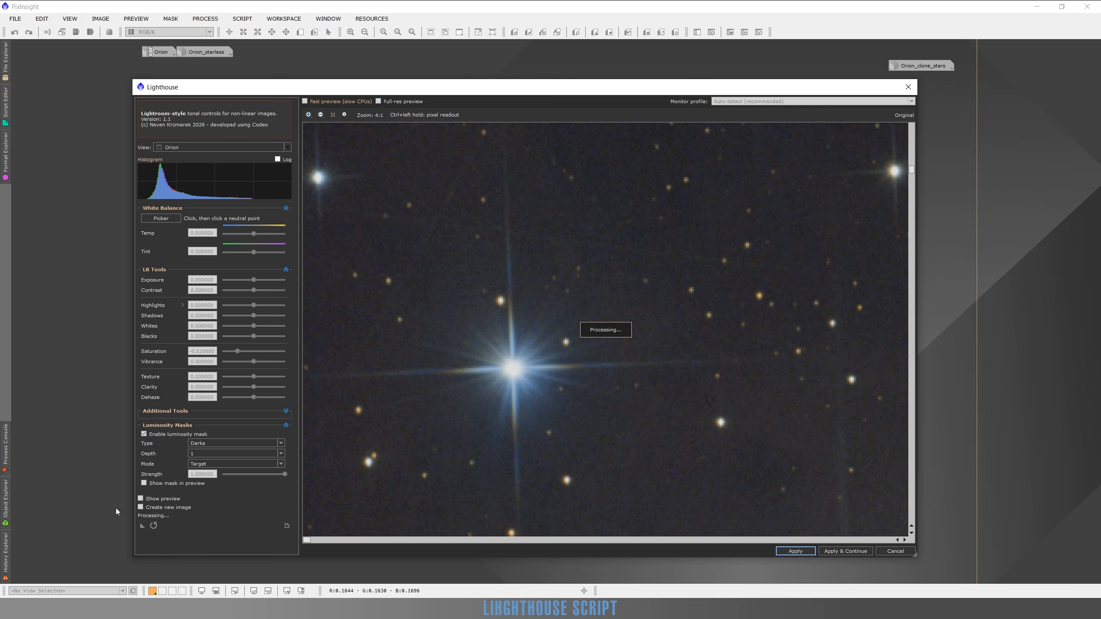
pyautogui.click(141, 498)
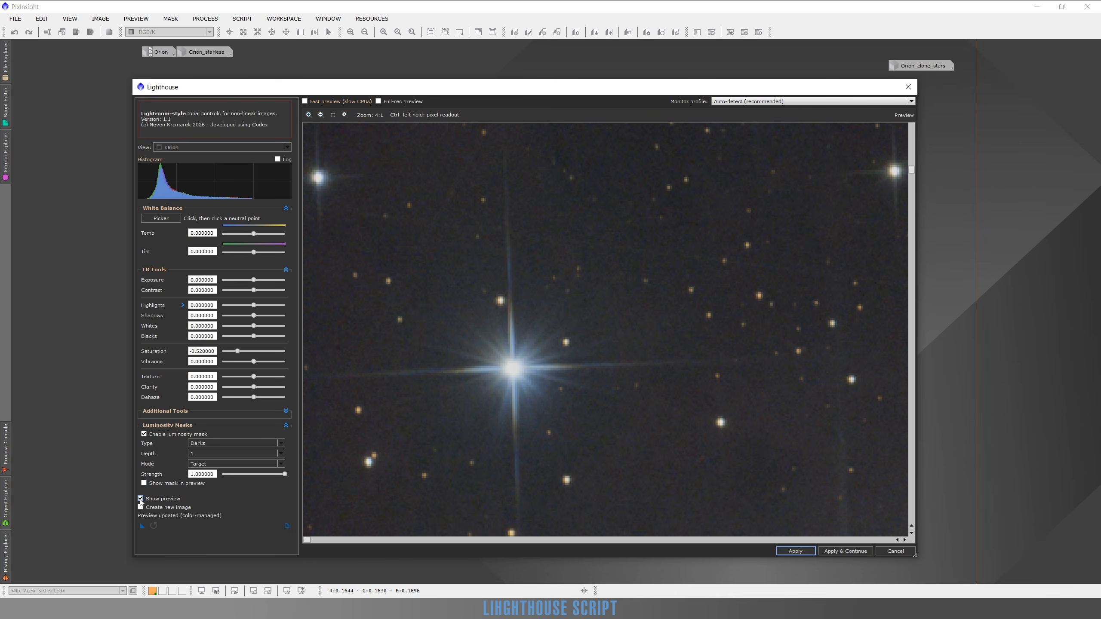
pyautogui.click(140, 499)
# Set the mask depth to 3 and repeatedly compare the saturation reduction with the original around the bright blue star.
pyautogui.click(197, 454)
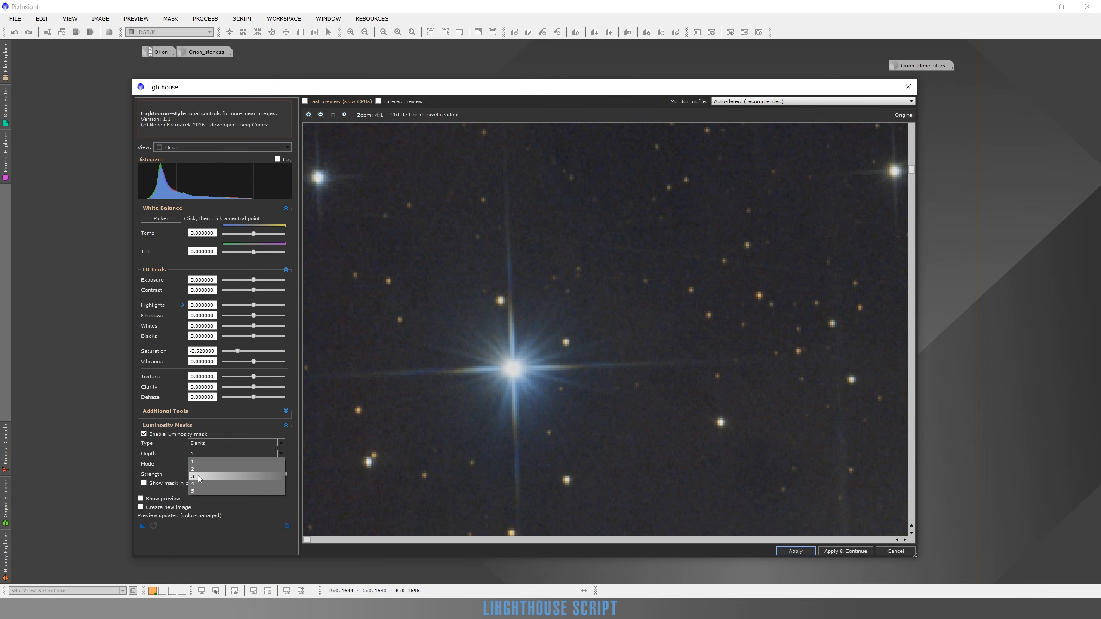
pyautogui.click(198, 476)
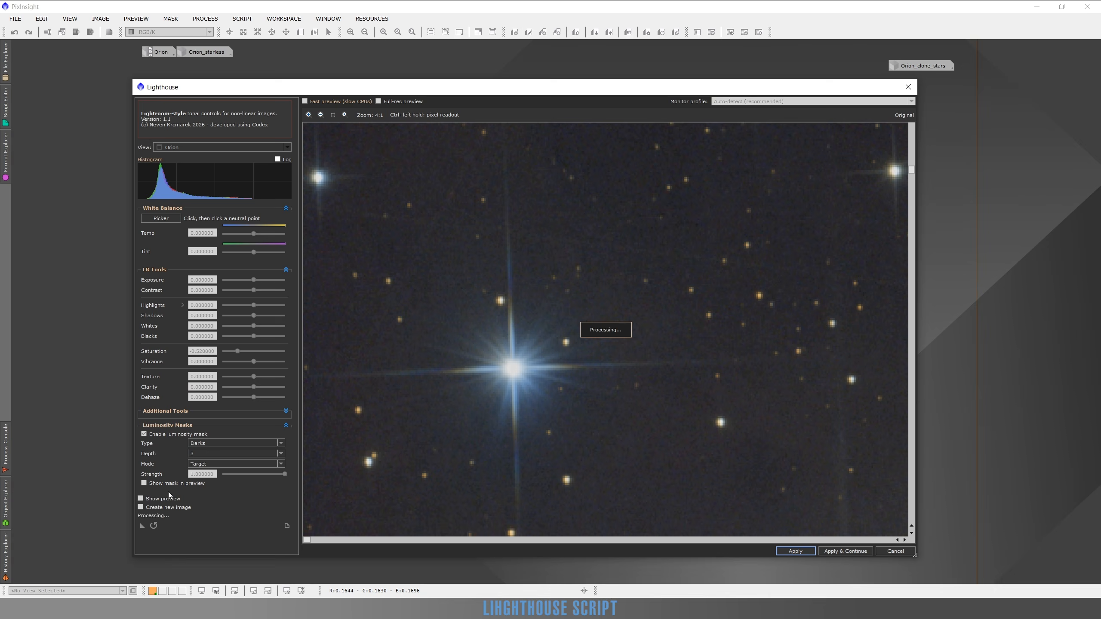
pyautogui.click(141, 498)
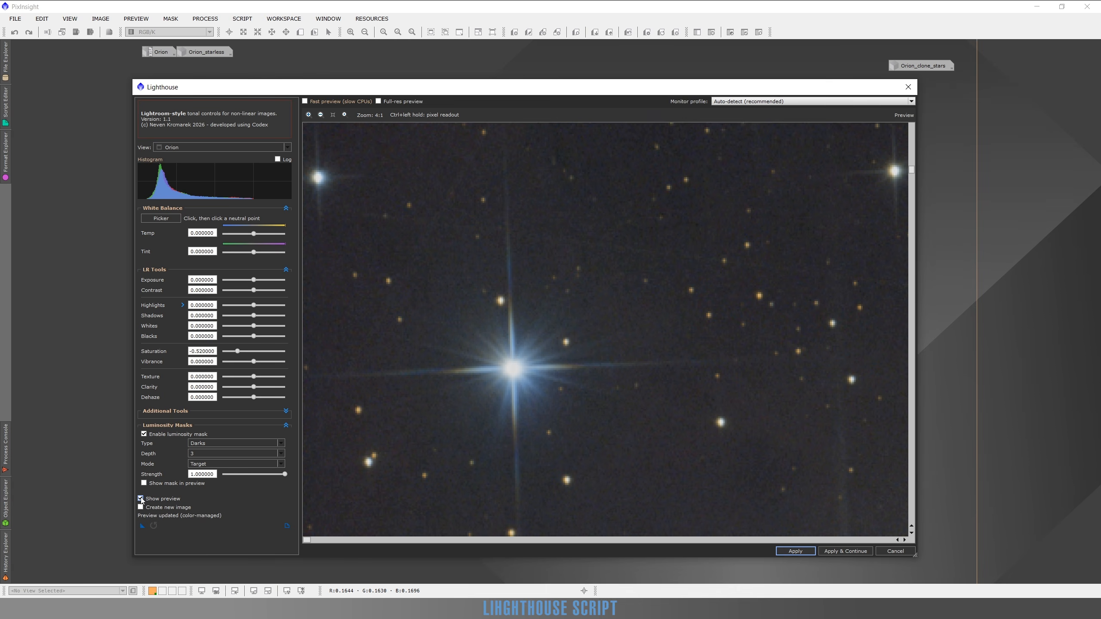
pyautogui.click(141, 499)
pyautogui.click(141, 499)
pyautogui.click(141, 499)
pyautogui.click(141, 499)
pyautogui.click(141, 499)
pyautogui.click(141, 499)
pyautogui.click(141, 498)
pyautogui.click(141, 499)
# Compare the whole image with the original and apply the masked saturation reduction, keeping the script open.
pyautogui.scroll(-2, 632, 364)
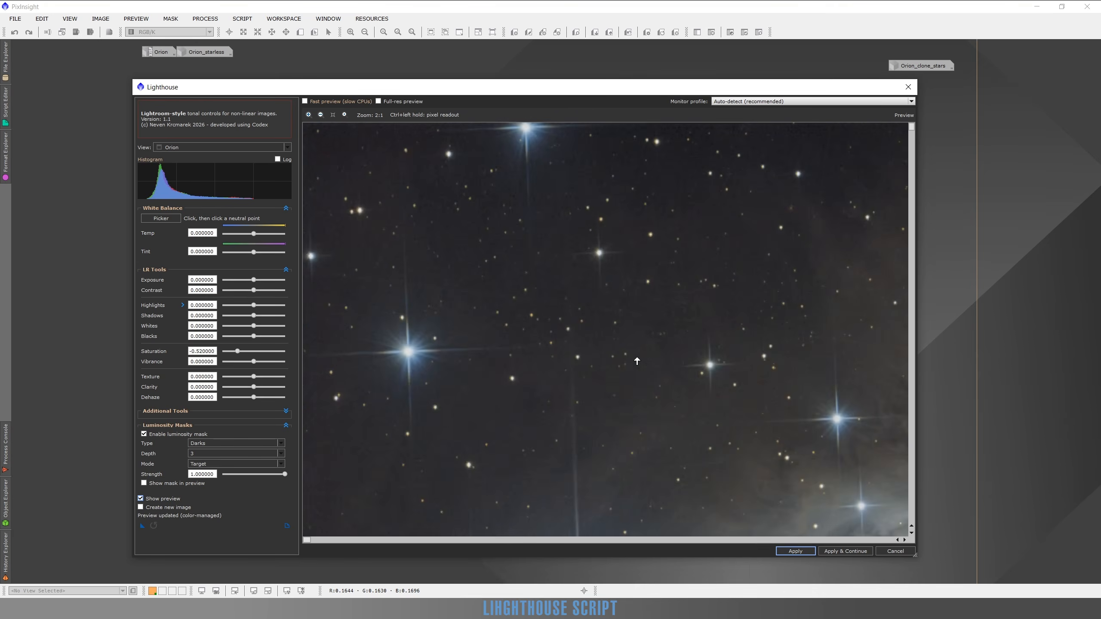
pyautogui.scroll(-1, 638, 361)
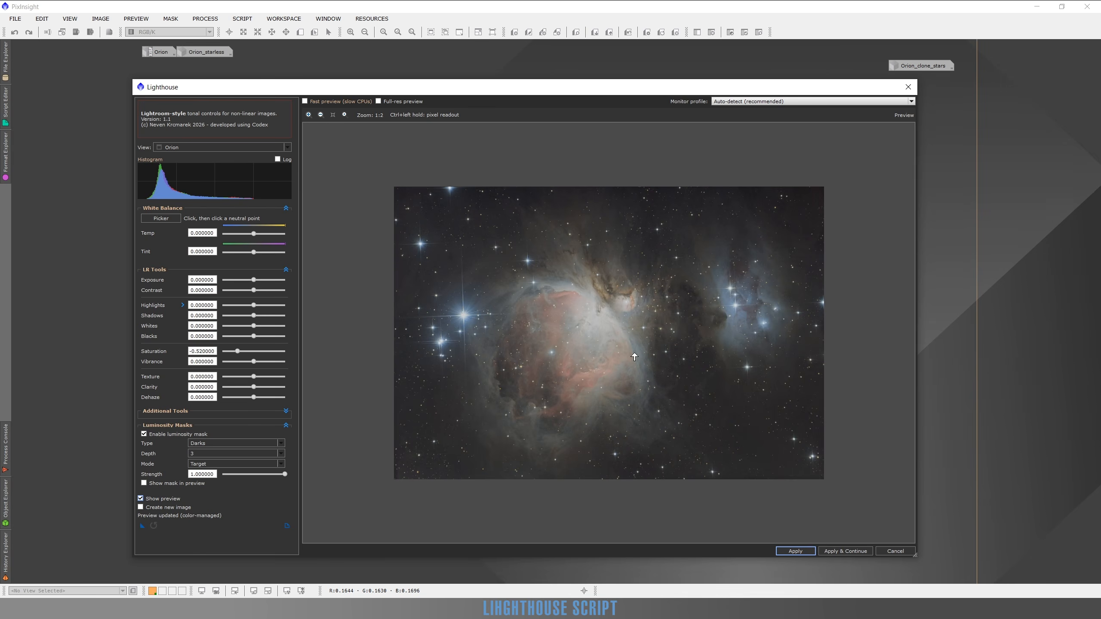
pyautogui.scroll(1, 559, 314)
pyautogui.scroll(-1, 559, 314)
pyautogui.click(141, 500)
pyautogui.click(141, 500)
pyautogui.click(846, 551)
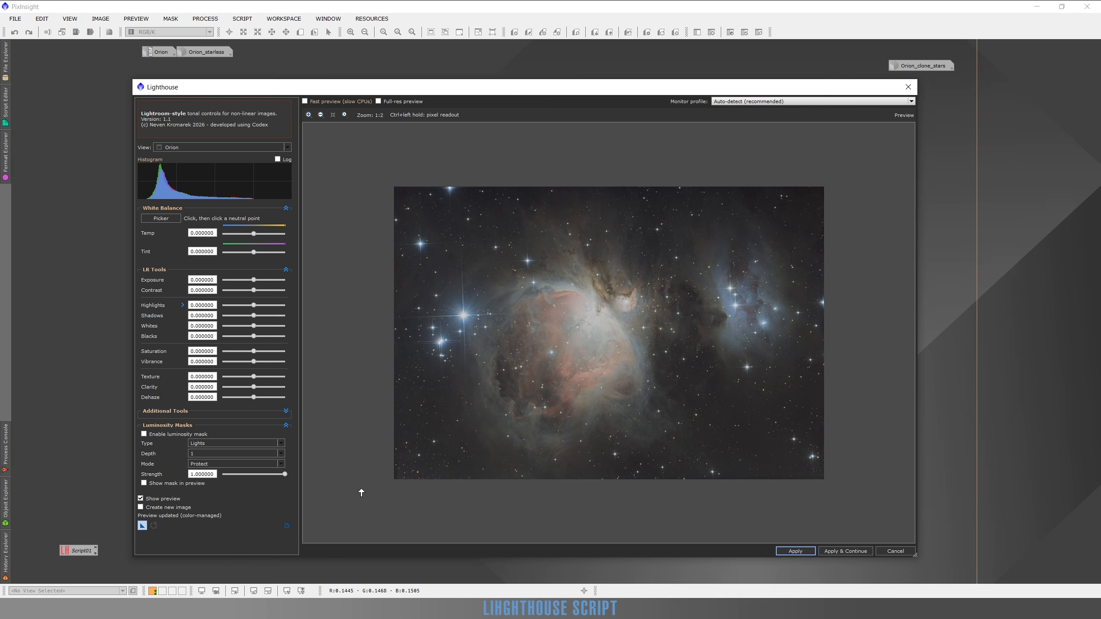
# Refresh the preview and apply the Lighthouse script with its output sent to a new image.
pyautogui.moveTo(610, 96); pyautogui.dragTo(621, 95)
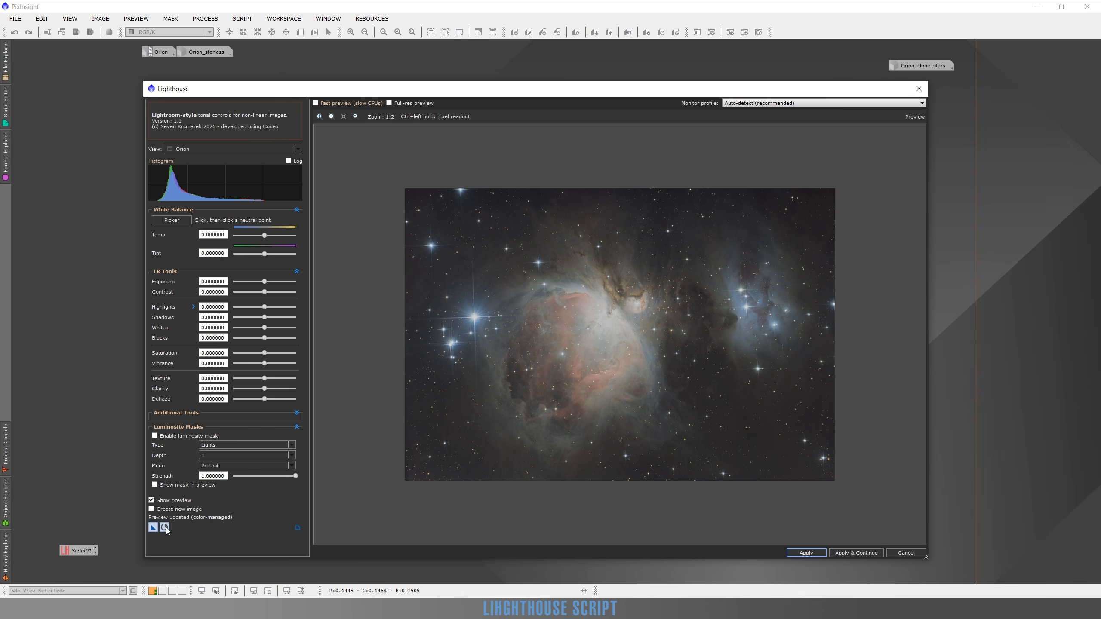
pyautogui.click(165, 528)
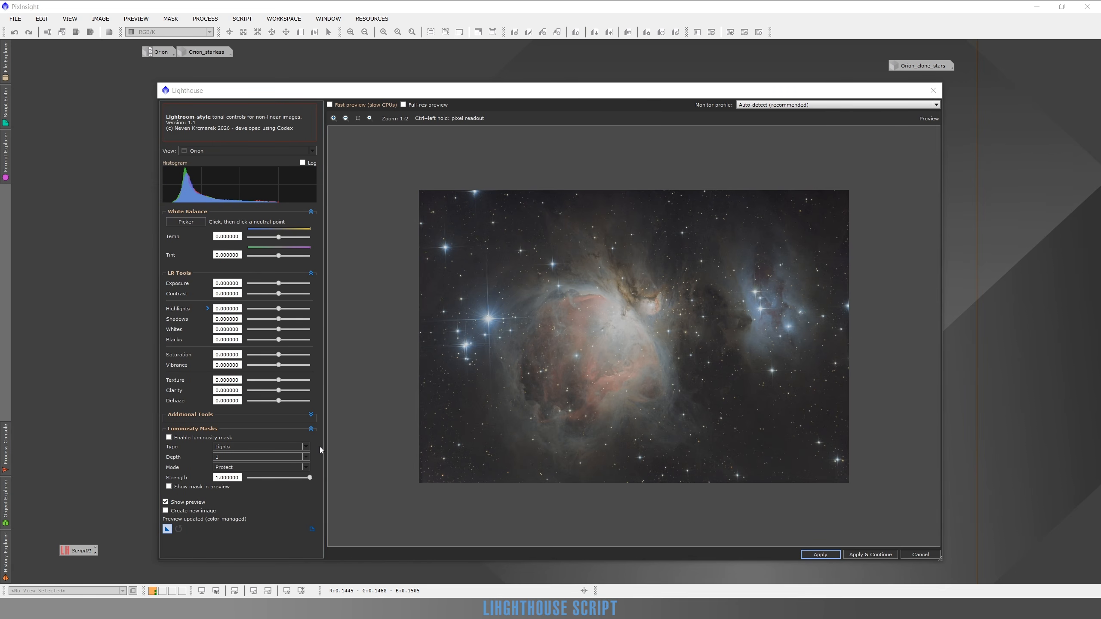
pyautogui.click(177, 515)
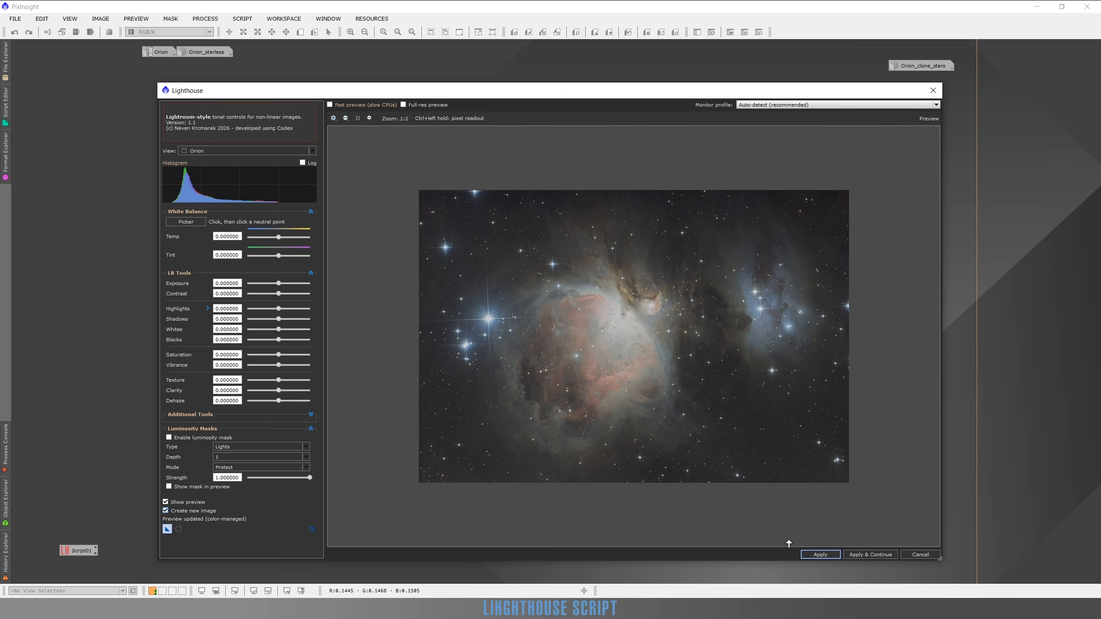
pyautogui.click(818, 555)
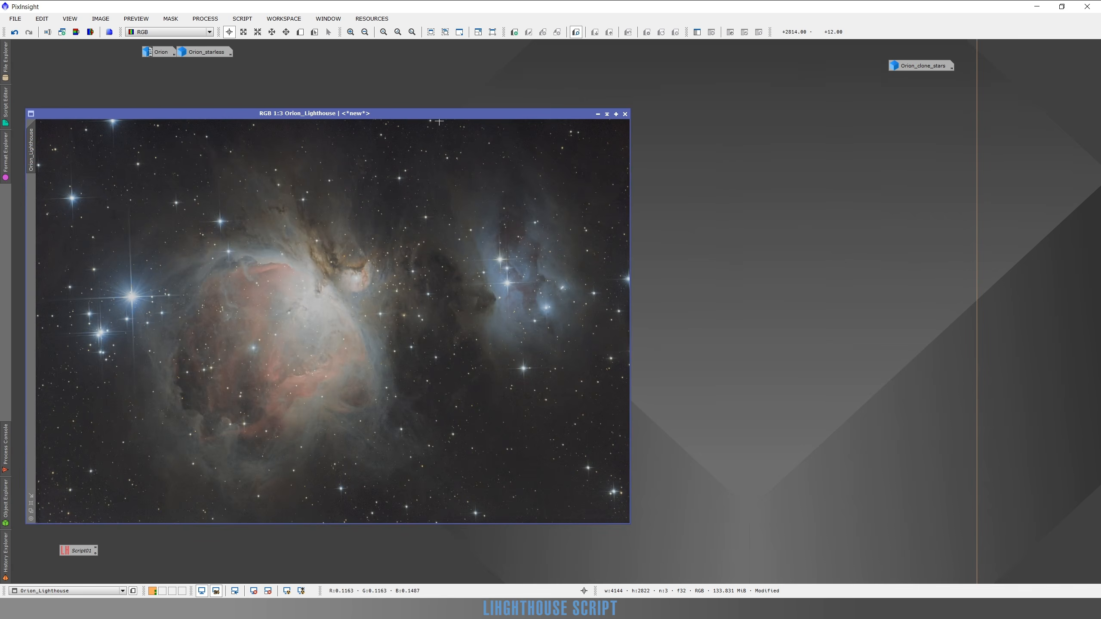
# Restore the minimized original Orion image and arrange it next to the new Orion_Lighthouse image.
pyautogui.moveTo(436, 113); pyautogui.dragTo(634, 106)
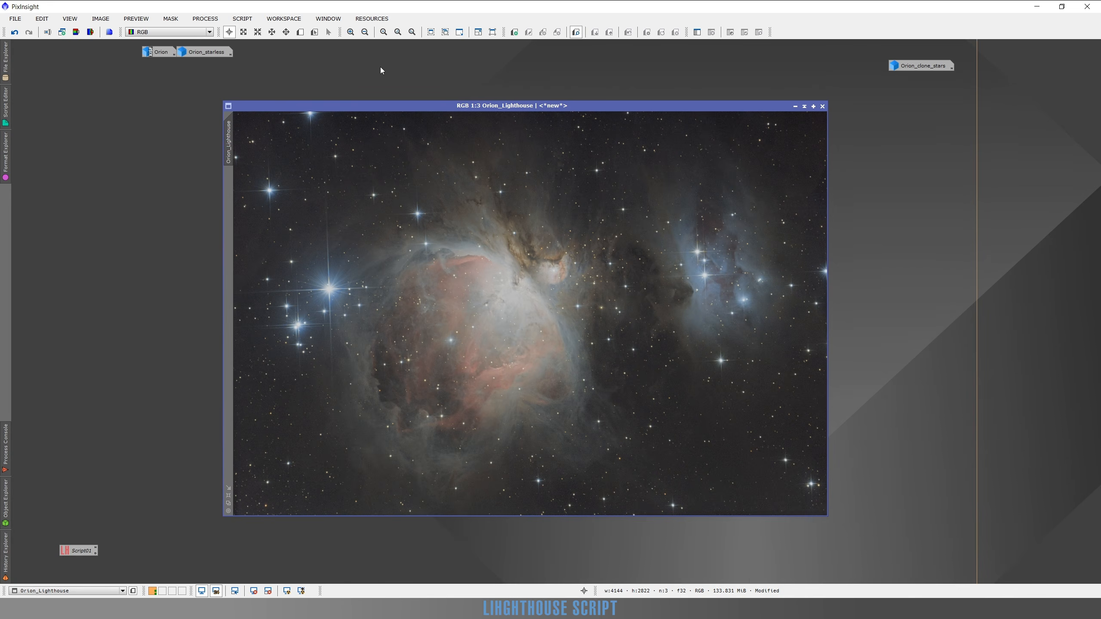
pyautogui.doubleClick(160, 52)
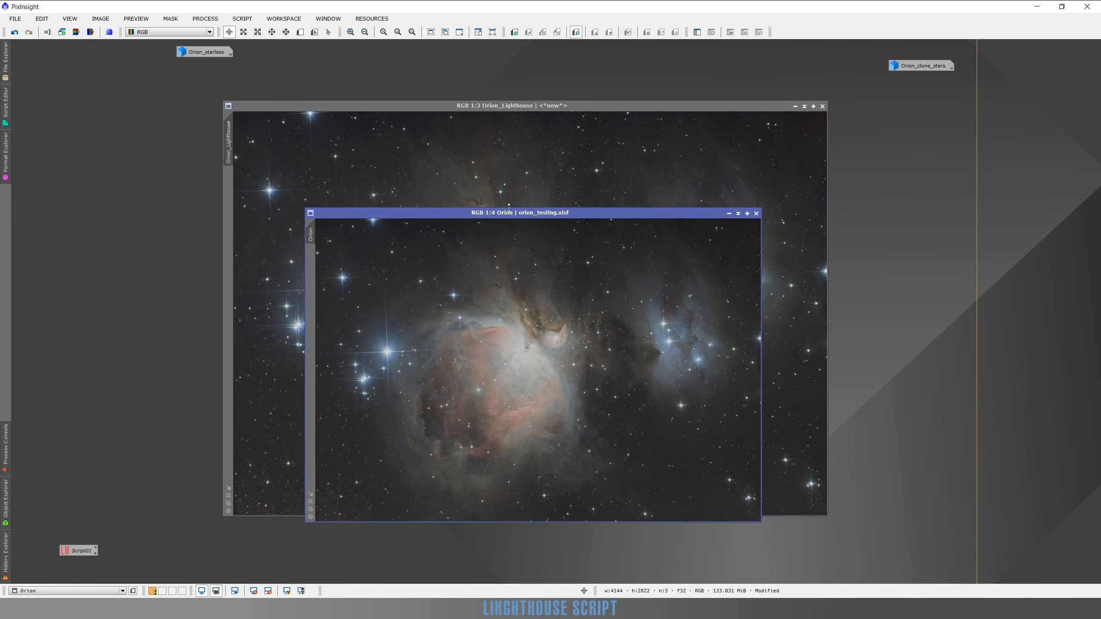
pyautogui.moveTo(541, 216); pyautogui.dragTo(295, 133)
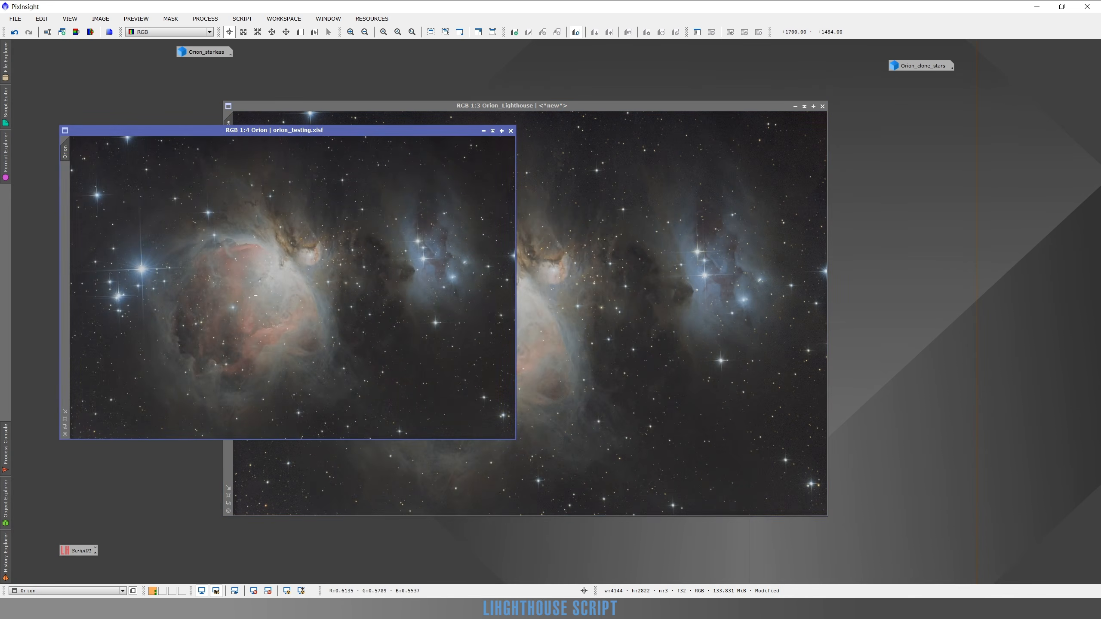
# Undo all the edits on the original Orion image back to its initial state, and redo only its renaming to Orion.
pyautogui.click(15, 35)
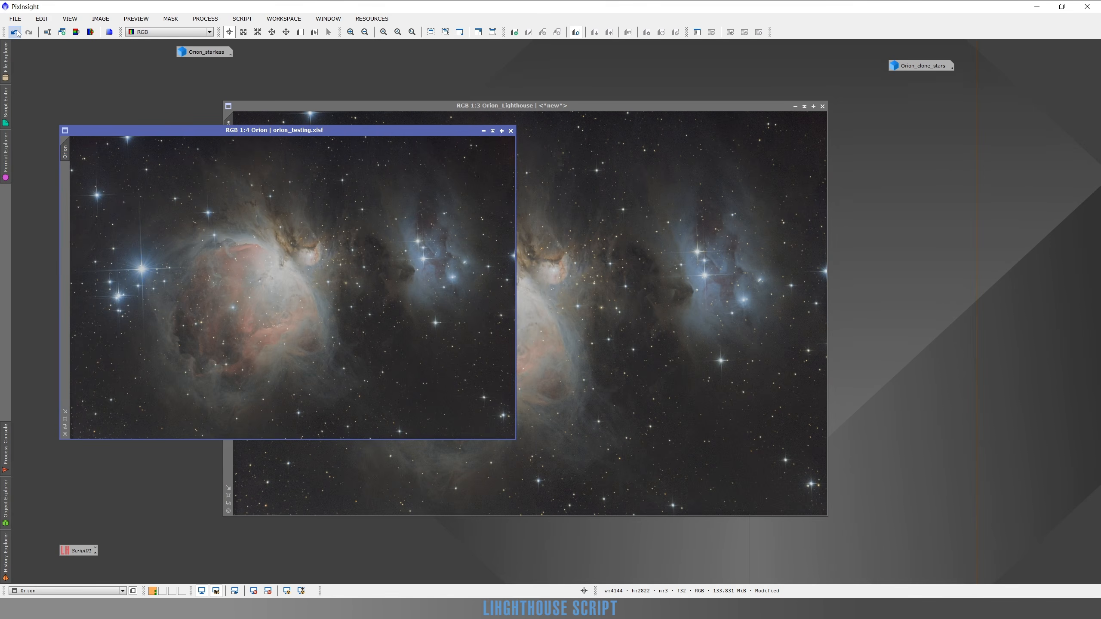
pyautogui.click(16, 33)
pyautogui.click(16, 34)
pyautogui.click(16, 34)
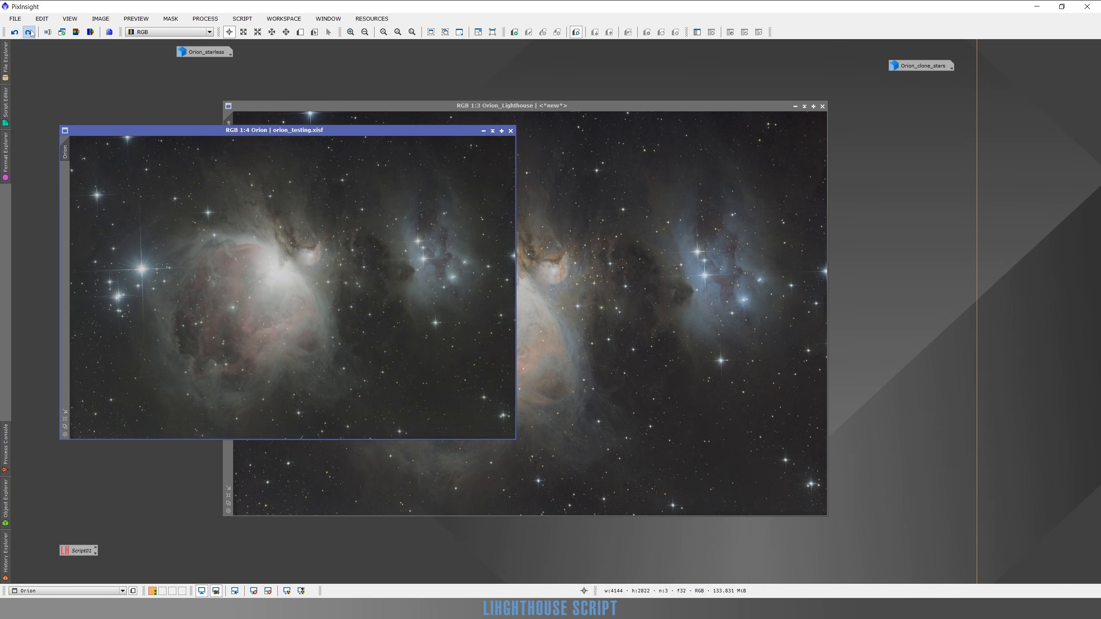
pyautogui.click(15, 34)
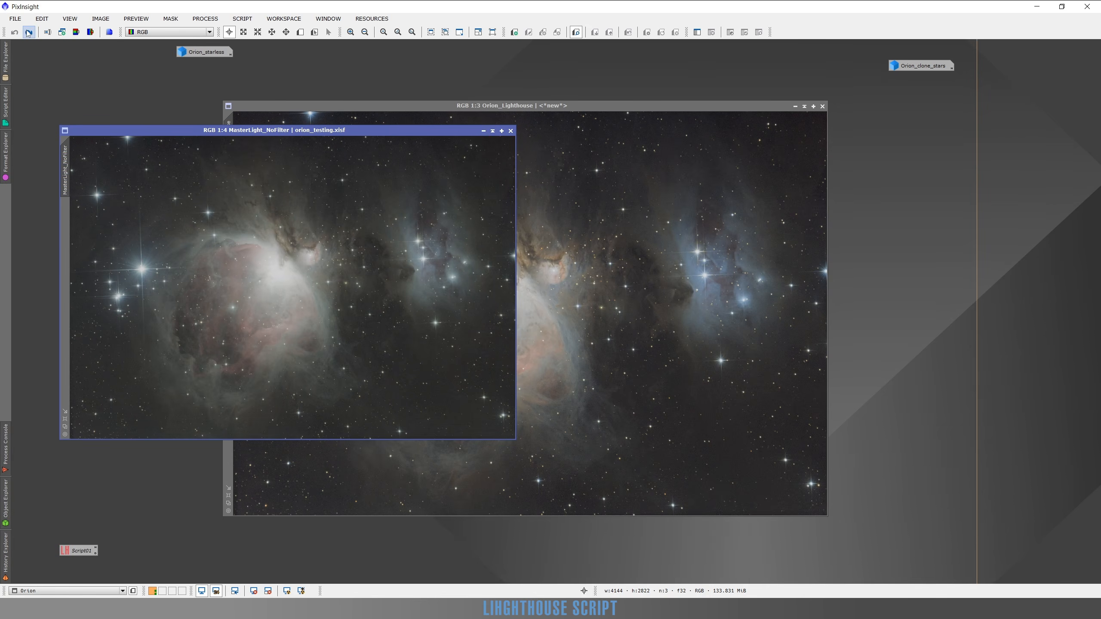
pyautogui.click(29, 33)
# Place the Orion and Orion_Lighthouse windows side by side with aligned top edges and enlarge the Orion window to match the other's height.
pyautogui.moveTo(355, 129); pyautogui.dragTo(332, 83)
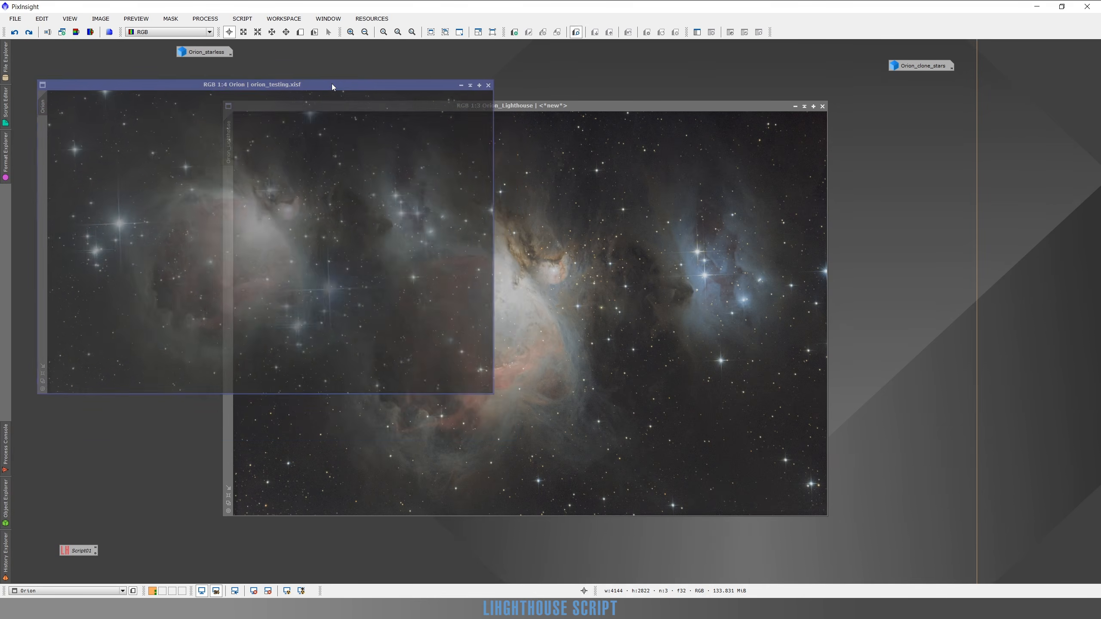
pyautogui.moveTo(574, 107); pyautogui.dragTo(808, 100)
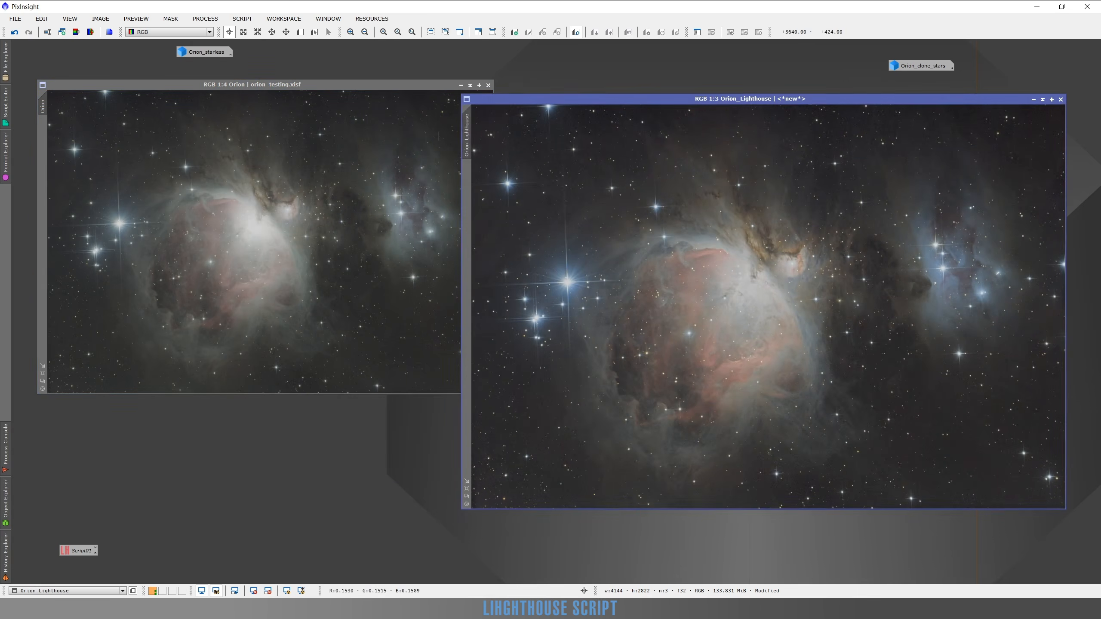
pyautogui.moveTo(362, 85); pyautogui.dragTo(362, 98)
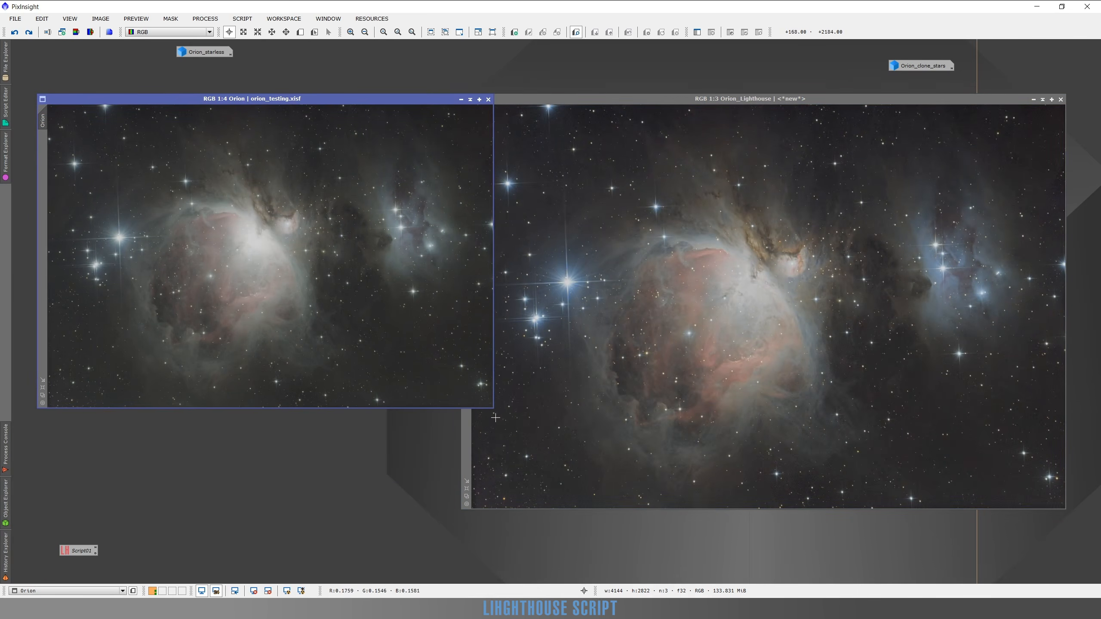
pyautogui.moveTo(494, 408); pyautogui.dragTo(507, 509)
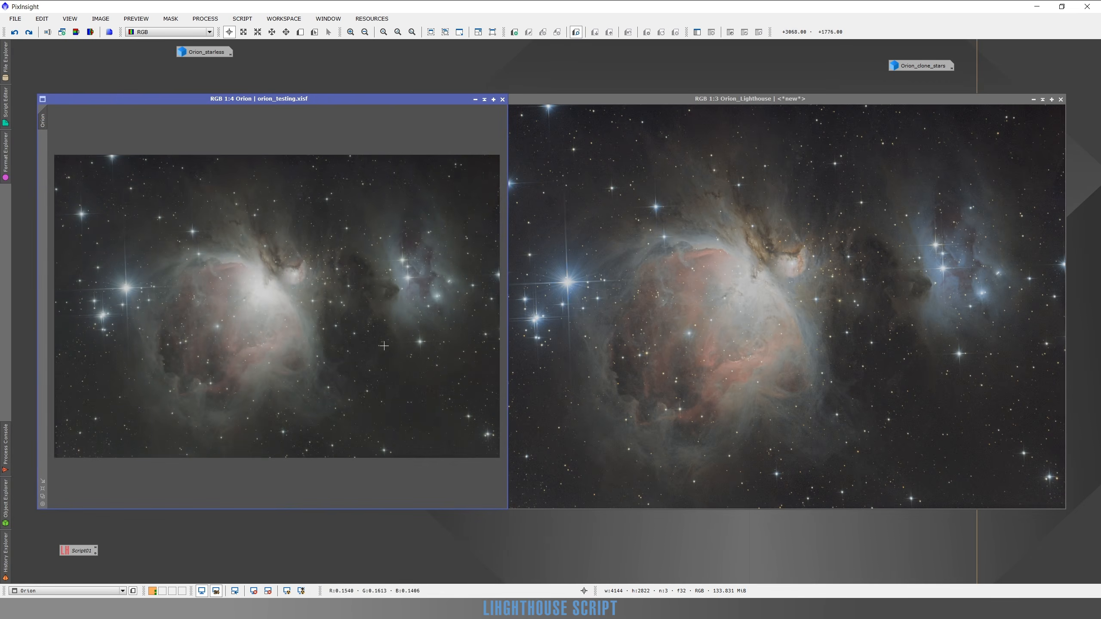
# Zoom the Orion image to 1:3 and adjust both image windows so they fill the workspace width without overlapping.
pyautogui.scroll(1, 272, 252)
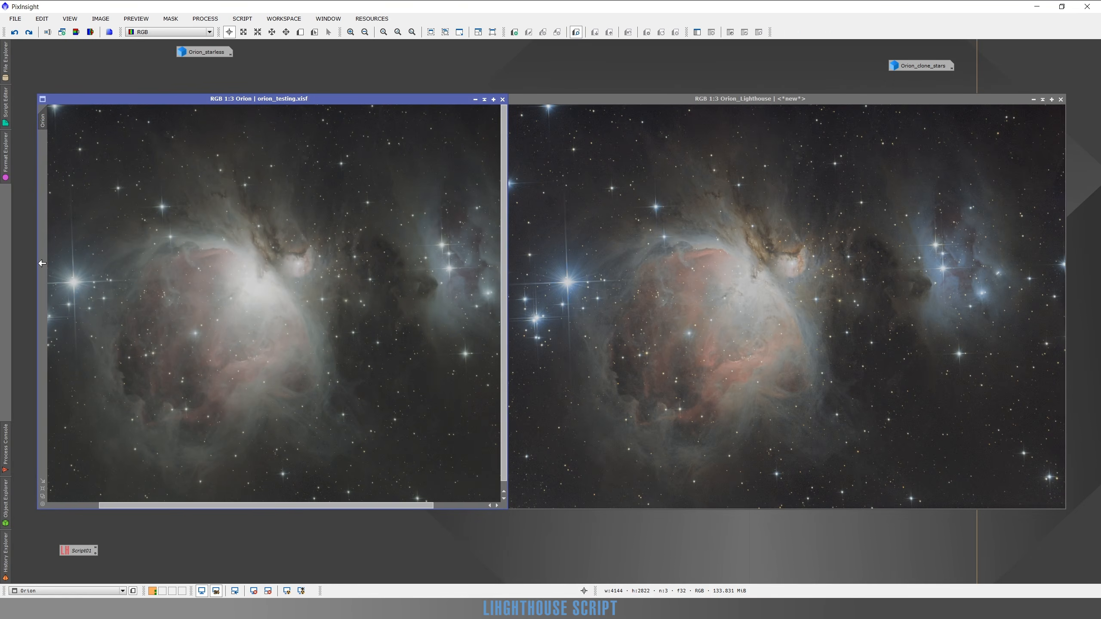
pyautogui.moveTo(38, 264); pyautogui.dragTo(12, 263)
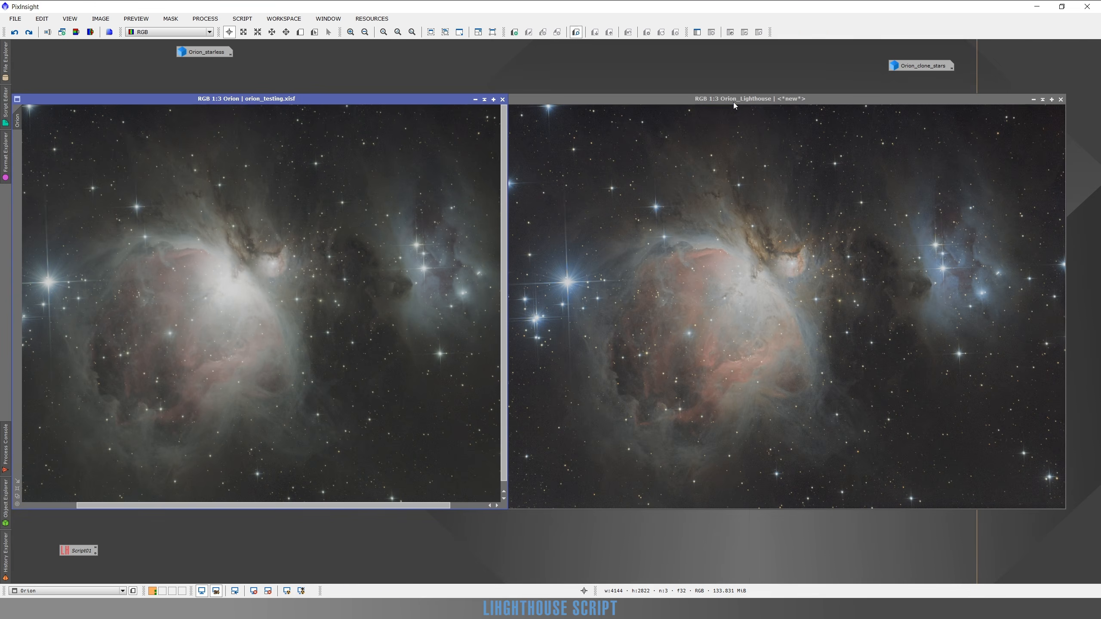
pyautogui.moveTo(733, 102); pyautogui.dragTo(765, 101)
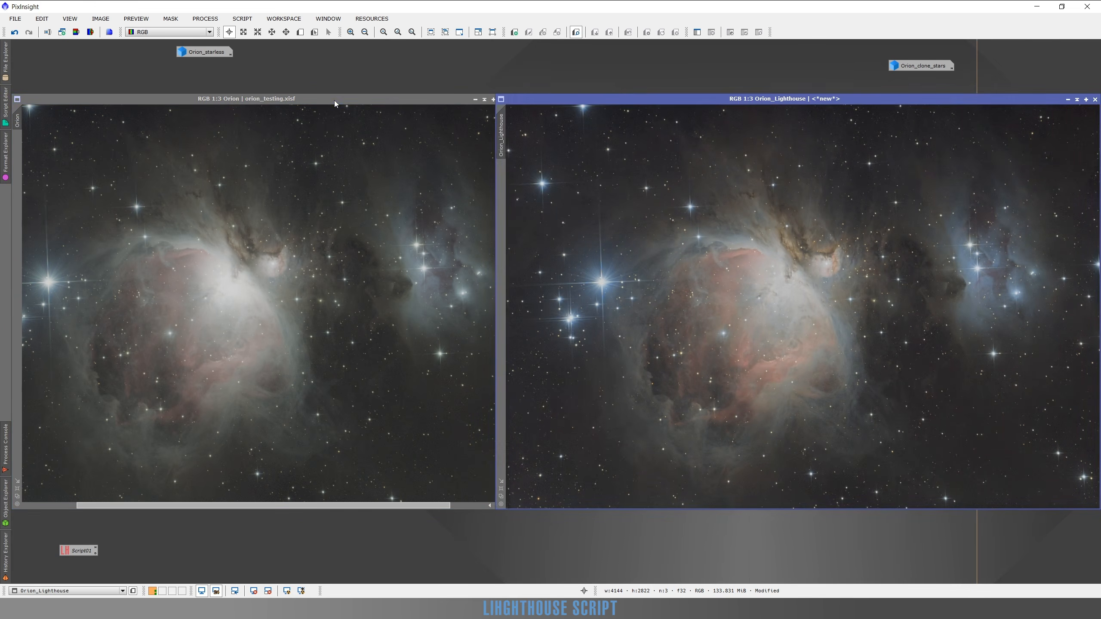
pyautogui.click(334, 103)
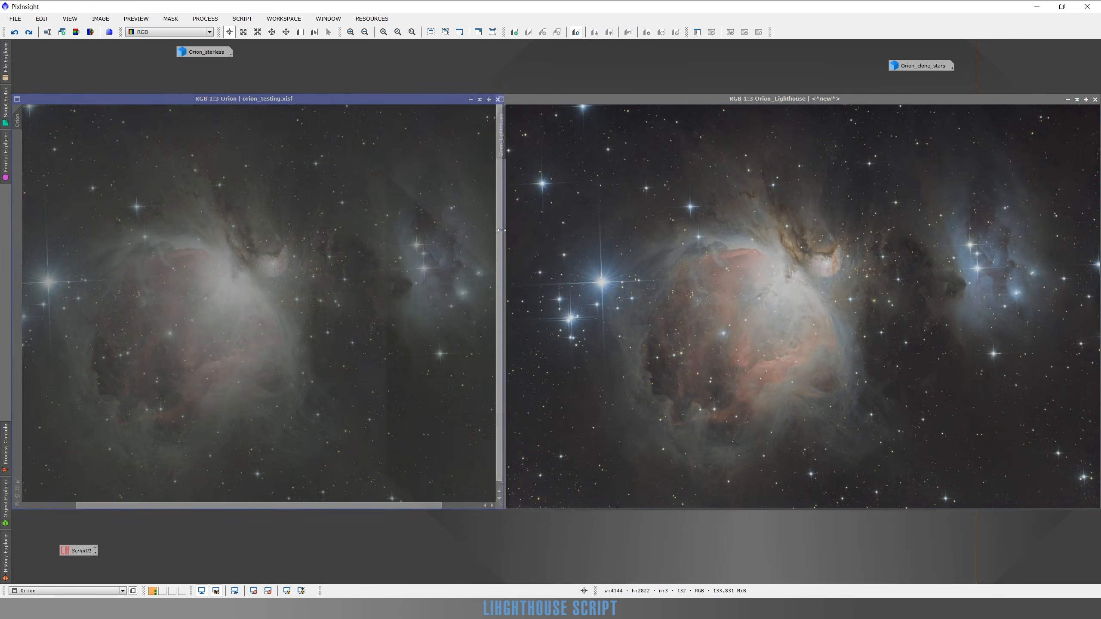
pyautogui.moveTo(502, 229); pyautogui.dragTo(494, 230)
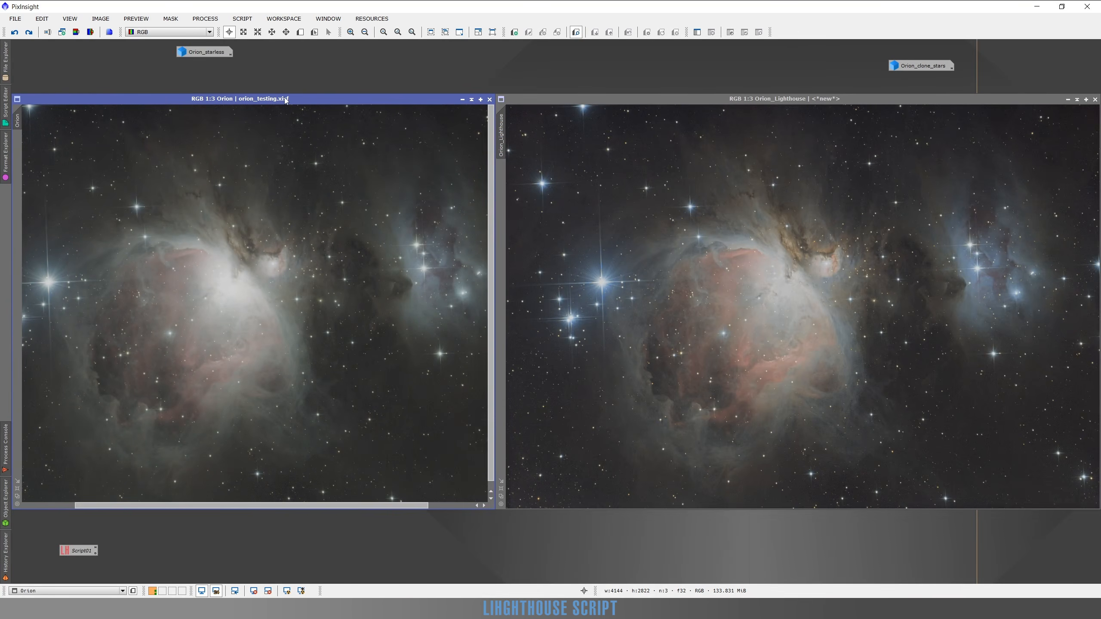